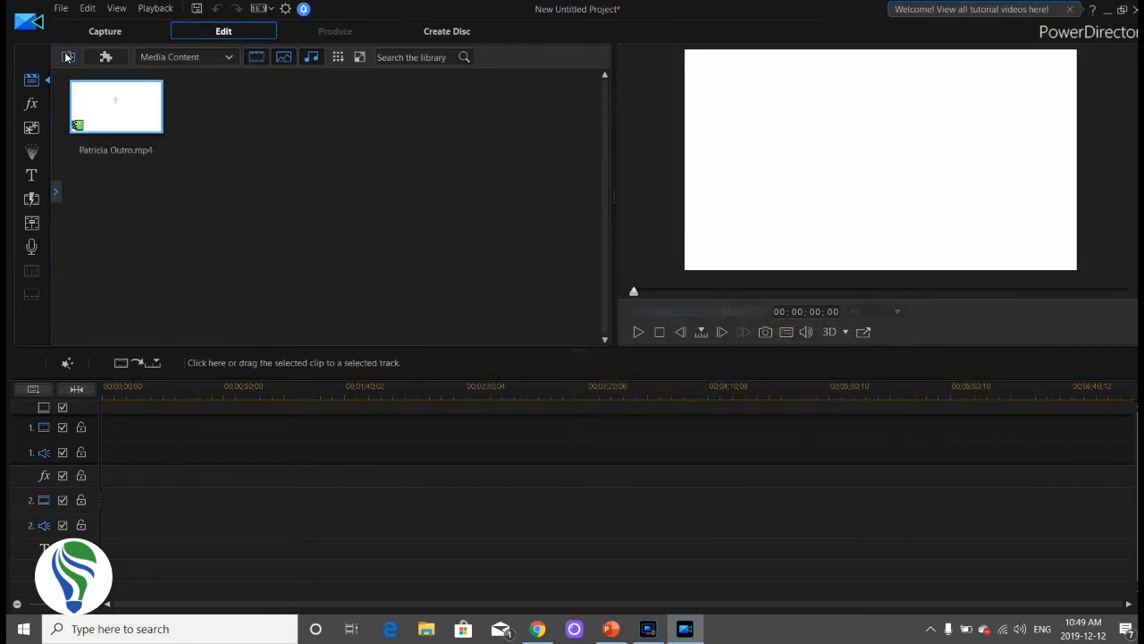
Step: Import the SmallLogo image into the media library
left_click(67, 57)
left_click(120, 76)
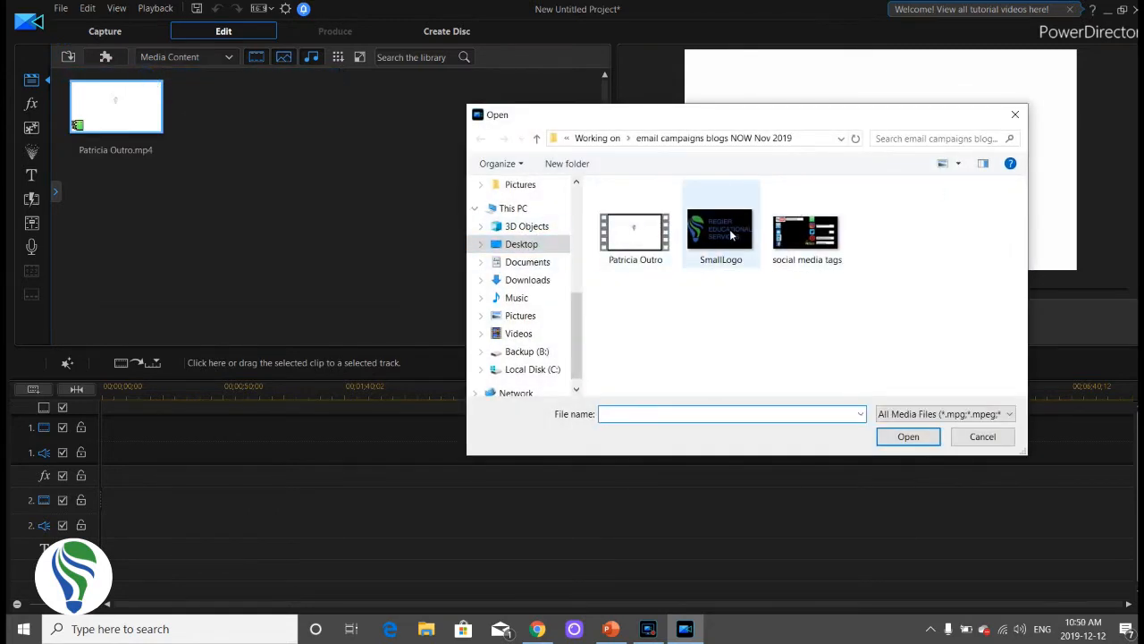
double_click(721, 234)
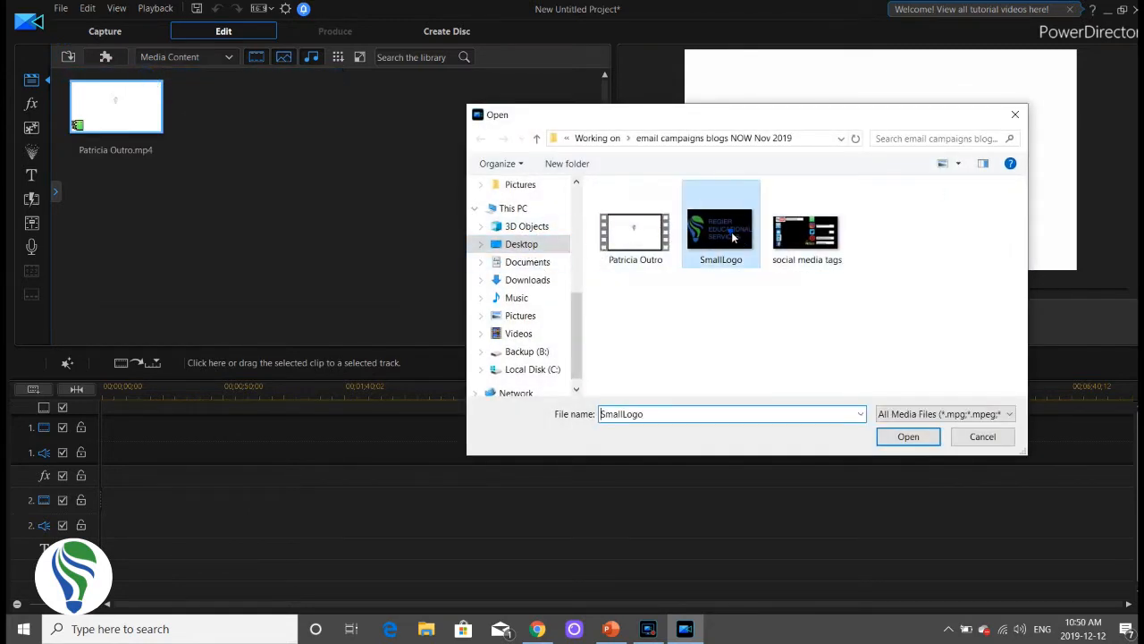
Step: Import the light bulb logo image from the Desktop into the media library
left_click(69, 57)
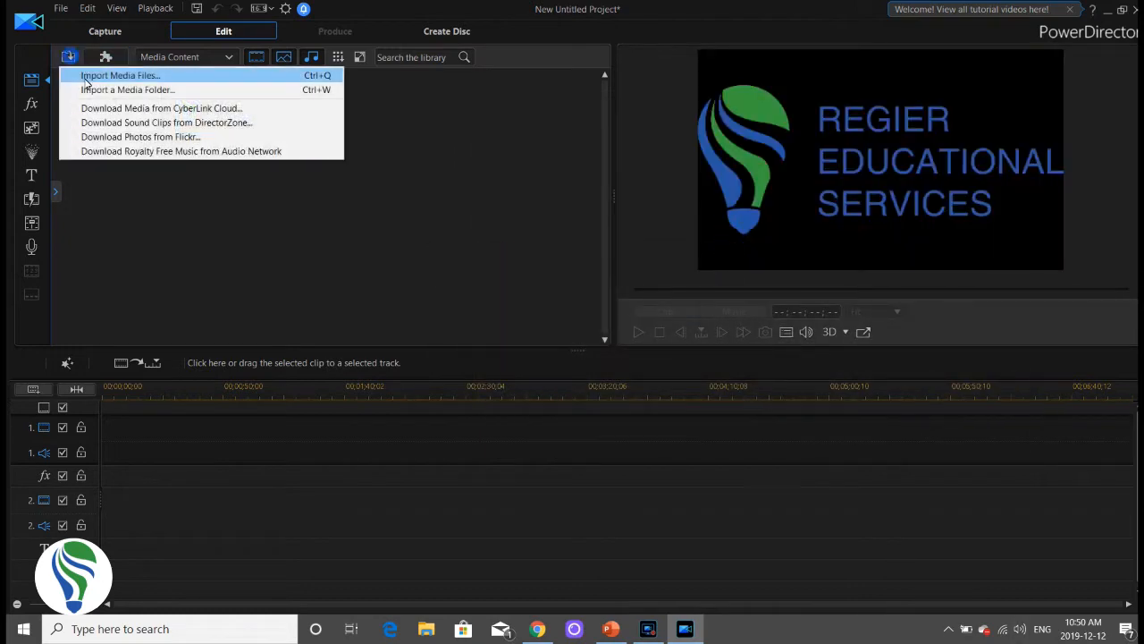
left_click(90, 77)
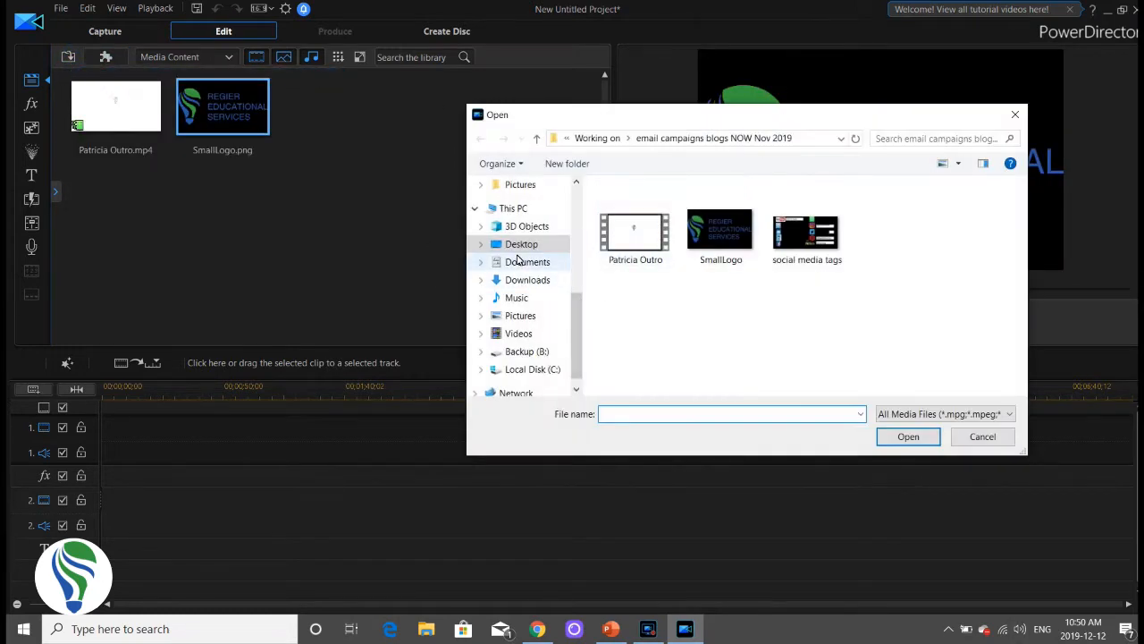
left_click(521, 244)
left_click(899, 140)
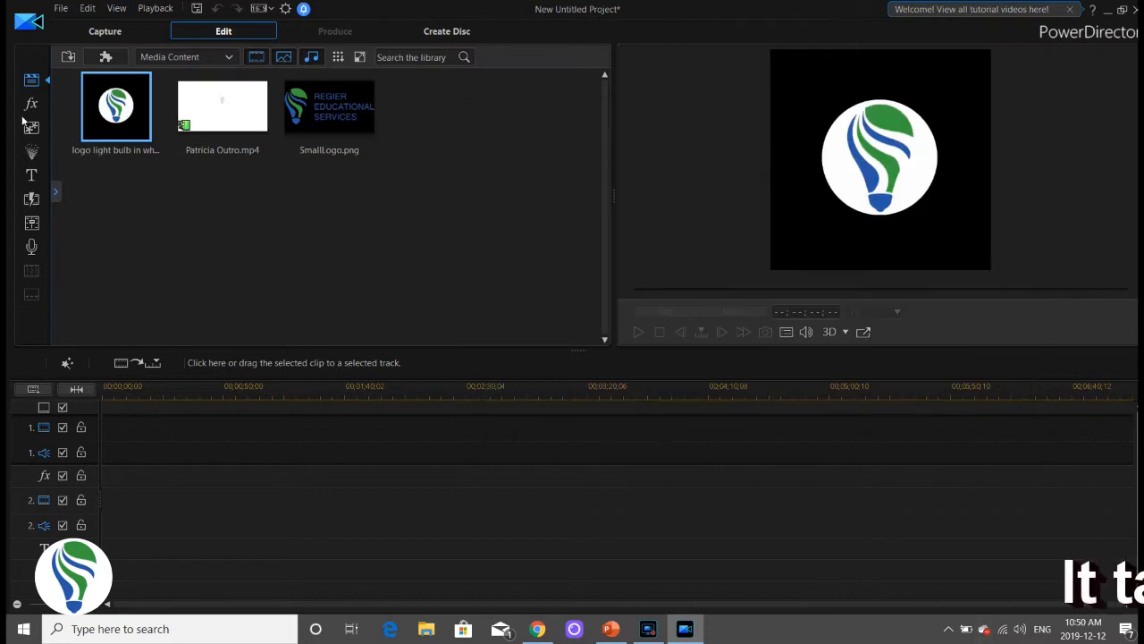
Step: Search the Desktop for "music" and import the "myfav_ 10 Inspiring" track from the MUSIC folder
left_click(70, 57)
left_click(89, 75)
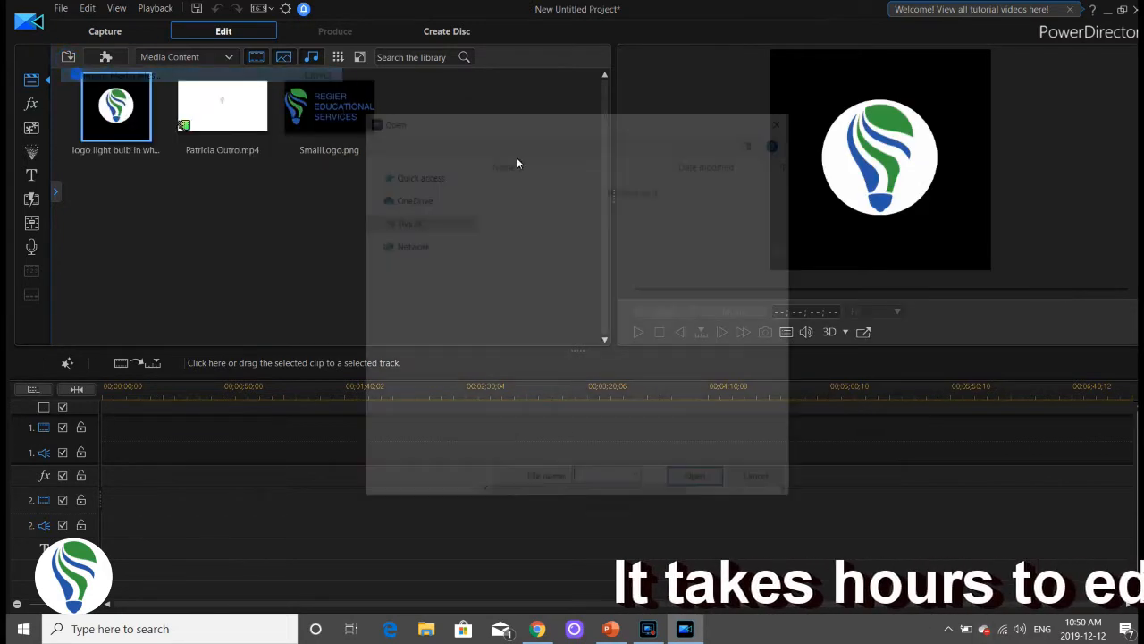
left_click(523, 242)
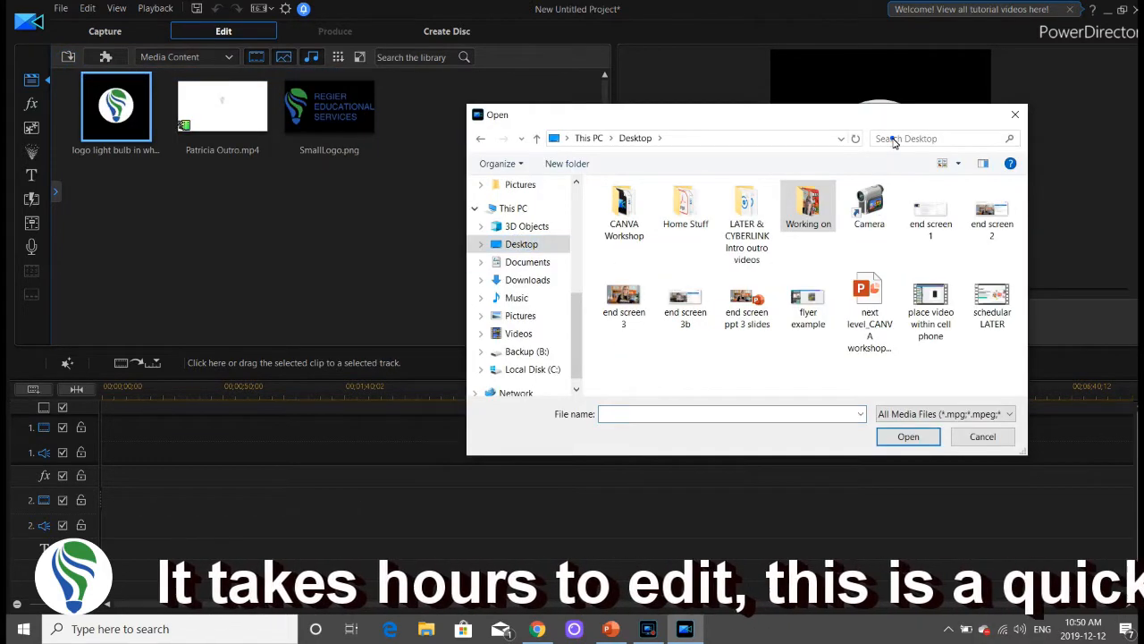
left_click(892, 139)
type("music")
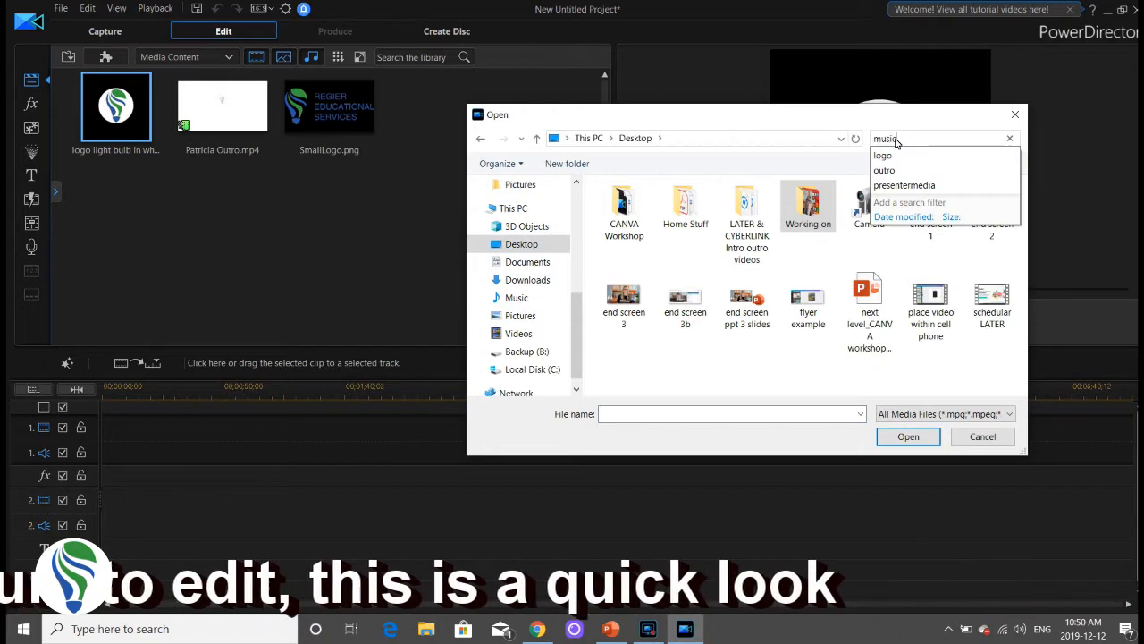
double_click(635, 219)
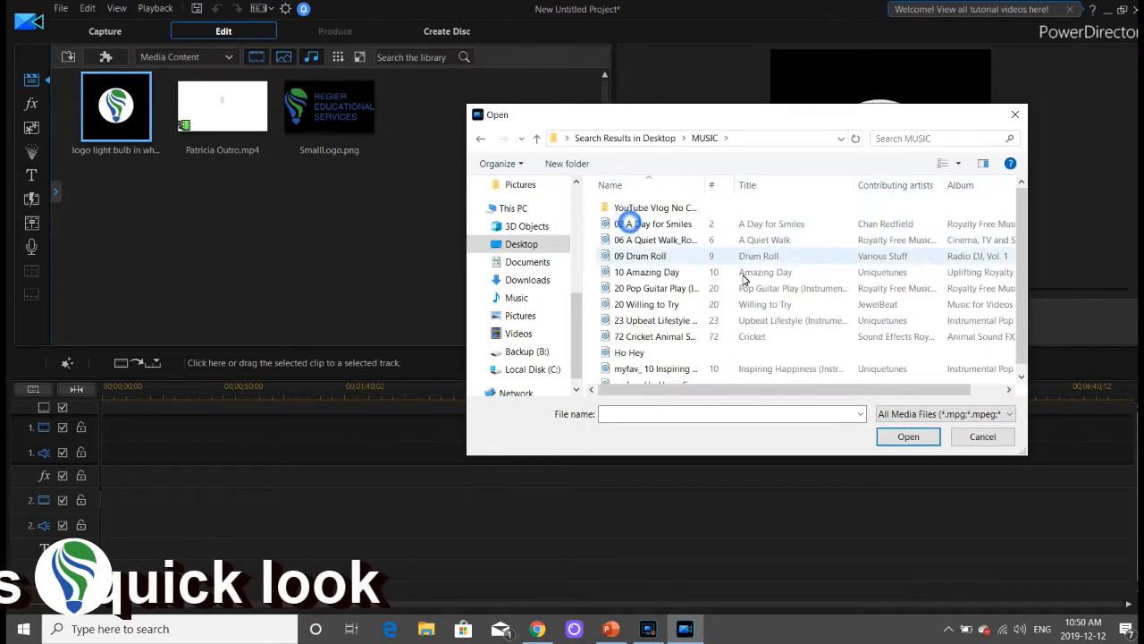
scroll(697, 306, "down", 1)
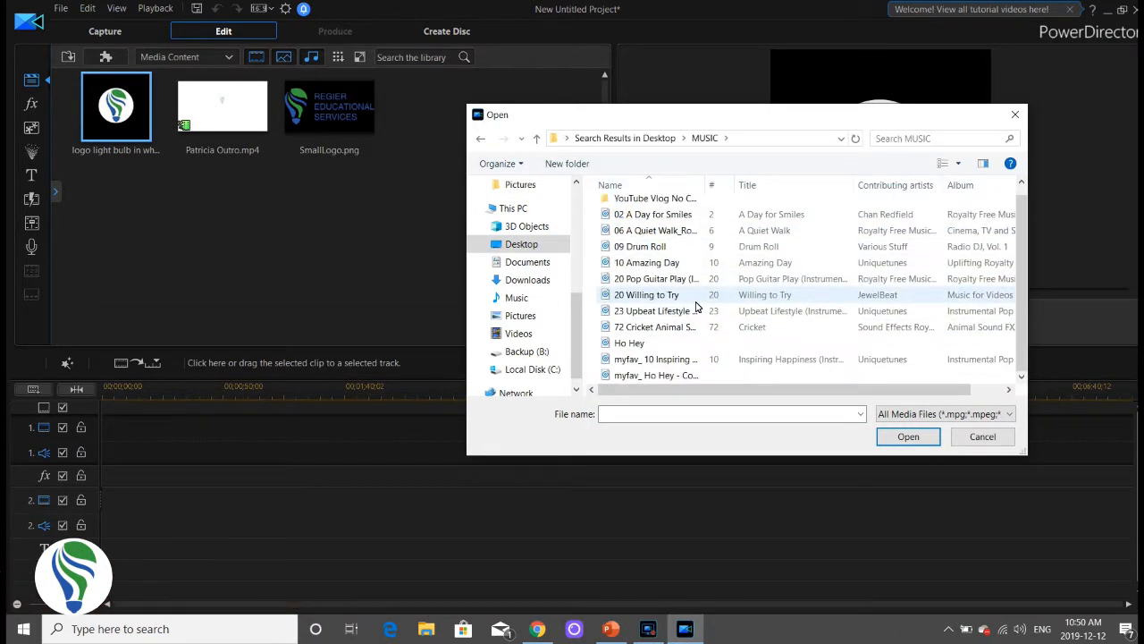
double_click(675, 360)
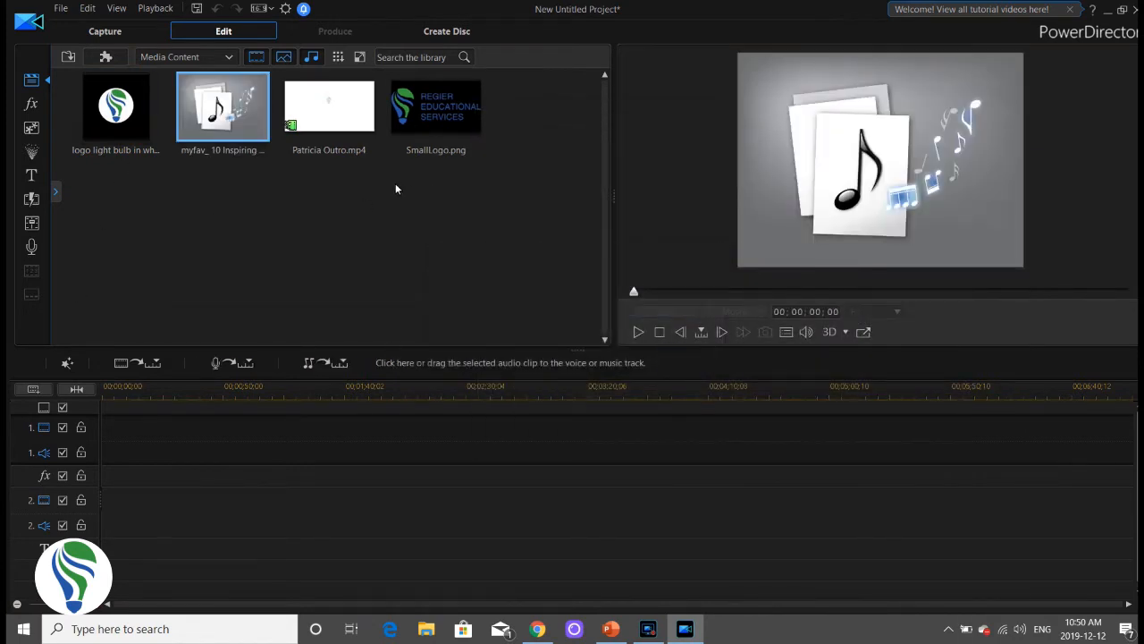
Step: Import the schedular LATER video from the Desktop into the media library
left_click(69, 58)
left_click(99, 77)
left_click(521, 244)
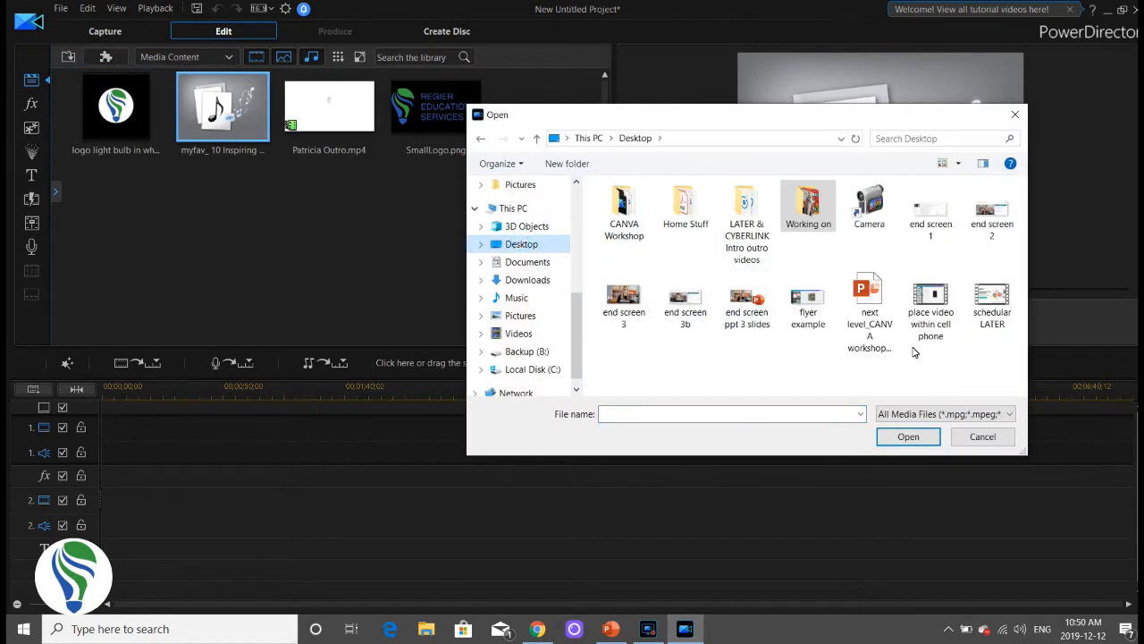
double_click(991, 302)
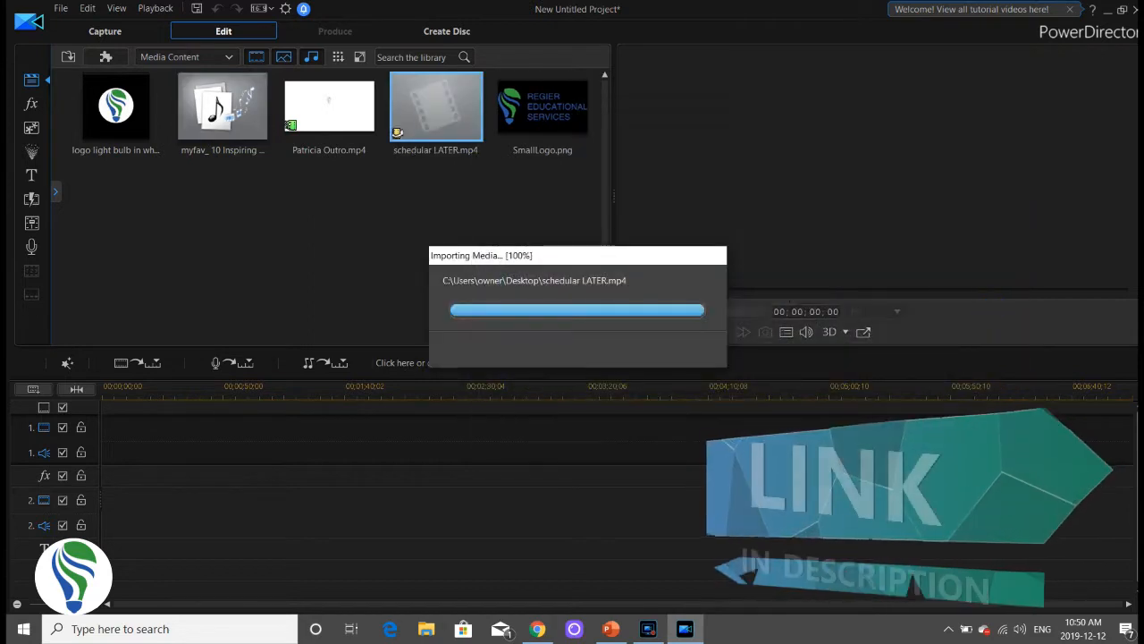
Step: Search the Desktop for "intro" and import zoom_0 from the LATER & CYBERLINK Intro outro videos folder
left_click(67, 56)
left_click(78, 74)
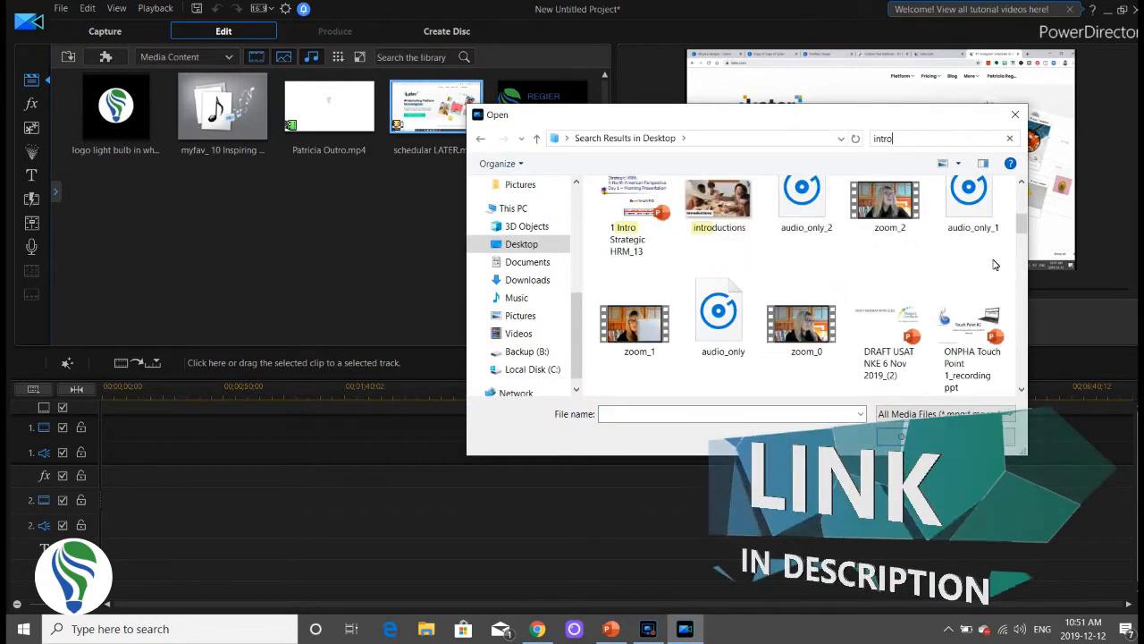
scroll(994, 263, "down", 1)
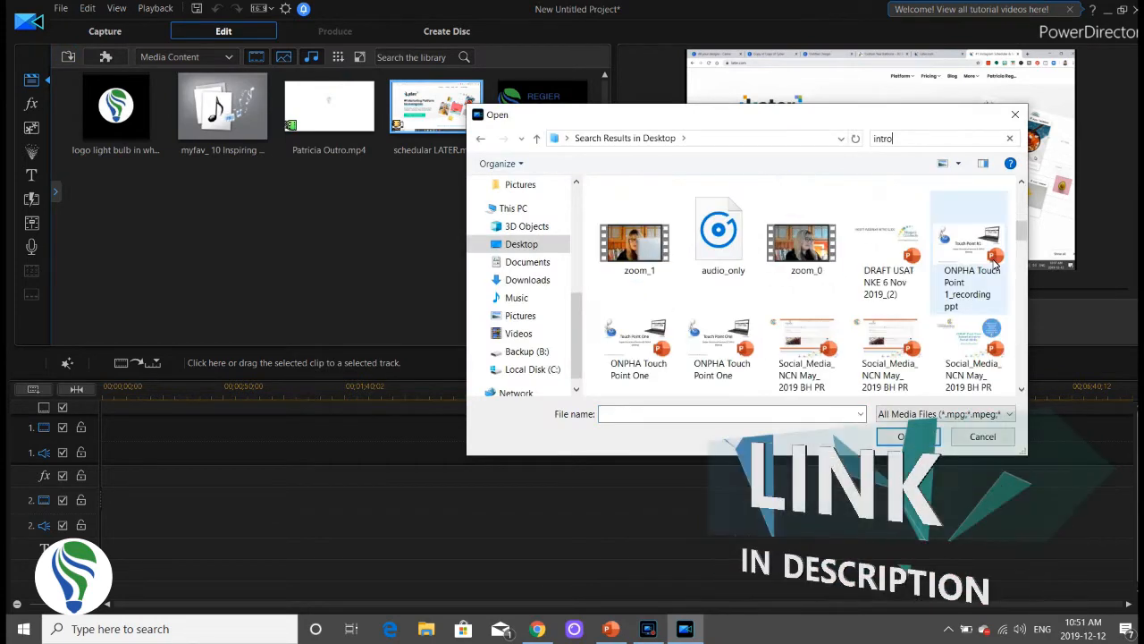
scroll(994, 263, "down", 5)
scroll(994, 264, "up", 6)
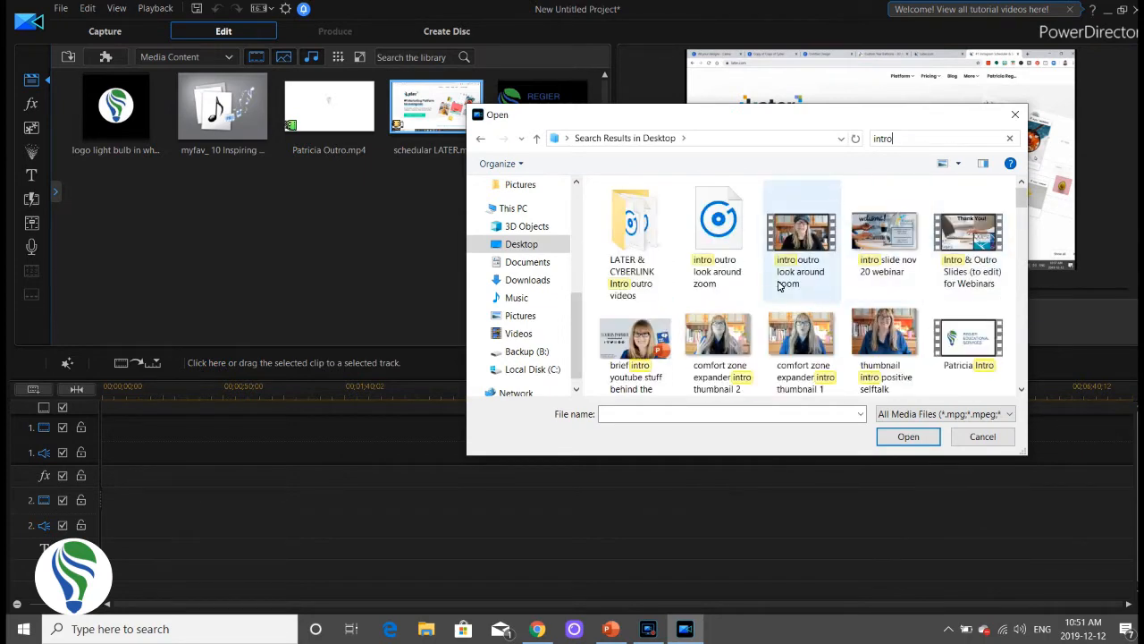
left_click(645, 240)
double_click(645, 241)
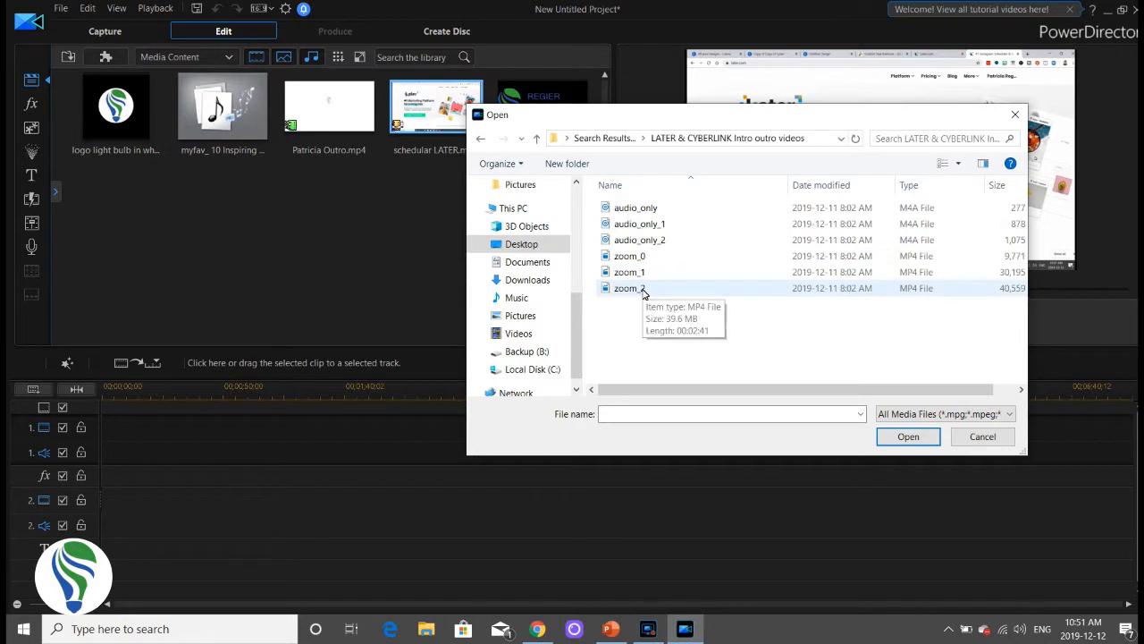
double_click(630, 255)
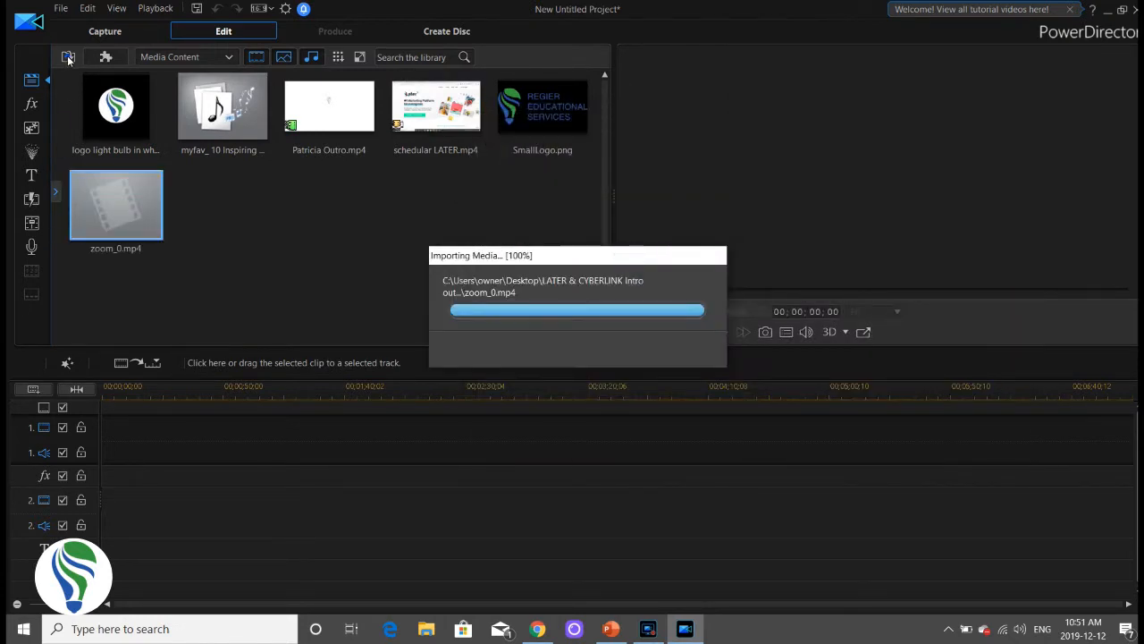
Step: Import the zoom_1 and zoom_2 videos from the same folder into the media library
left_click(68, 59)
left_click(80, 75)
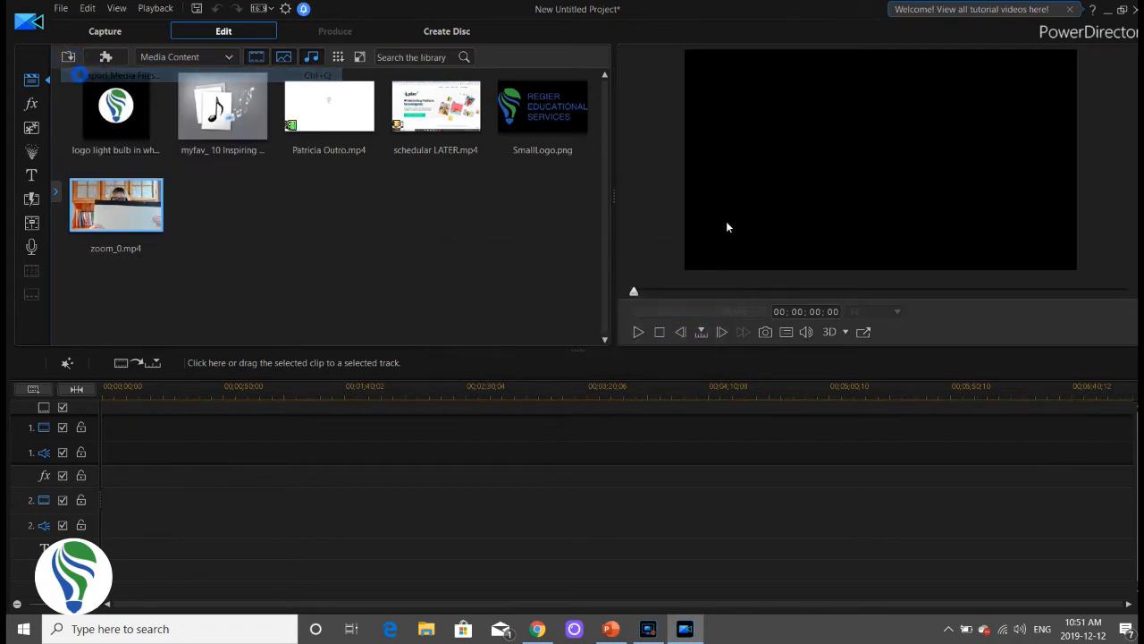
double_click(647, 266)
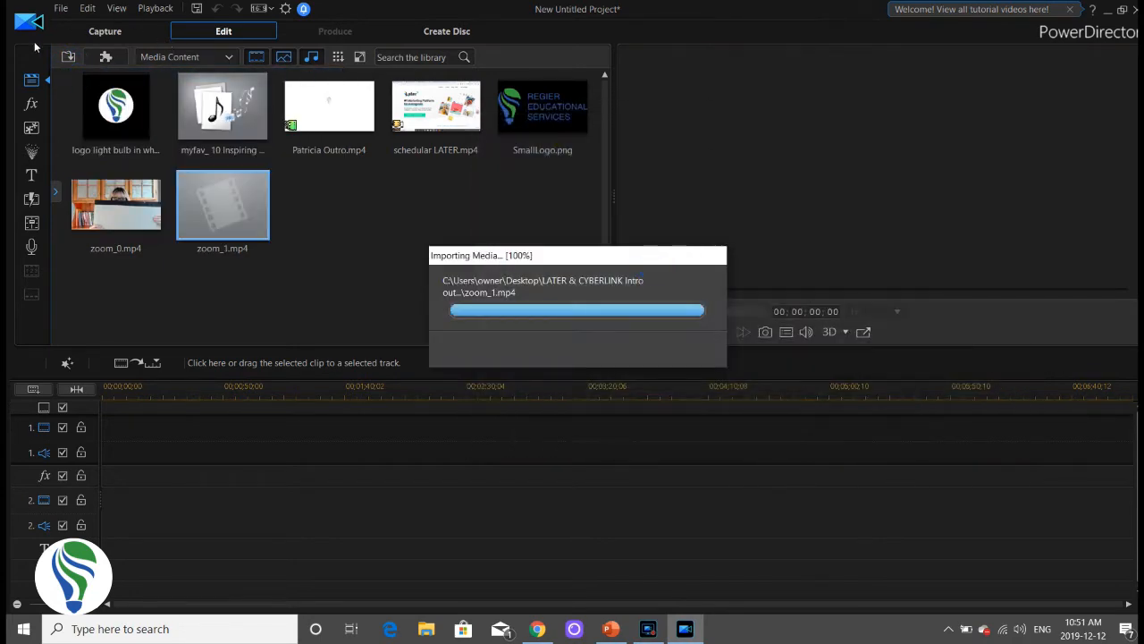
left_click(68, 57)
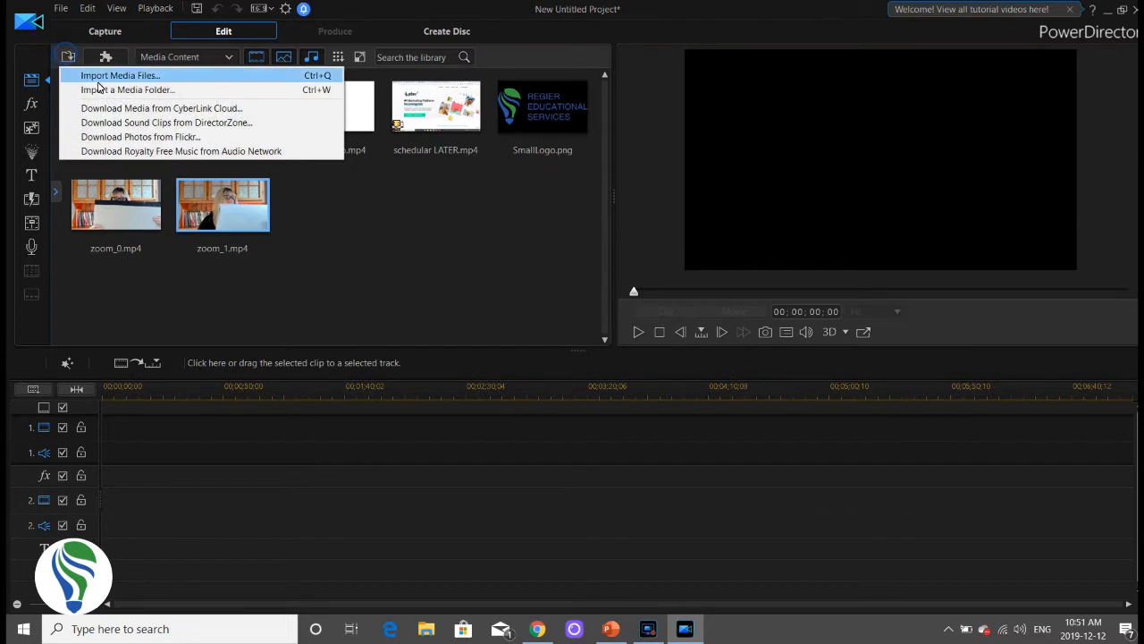
left_click(102, 79)
double_click(626, 288)
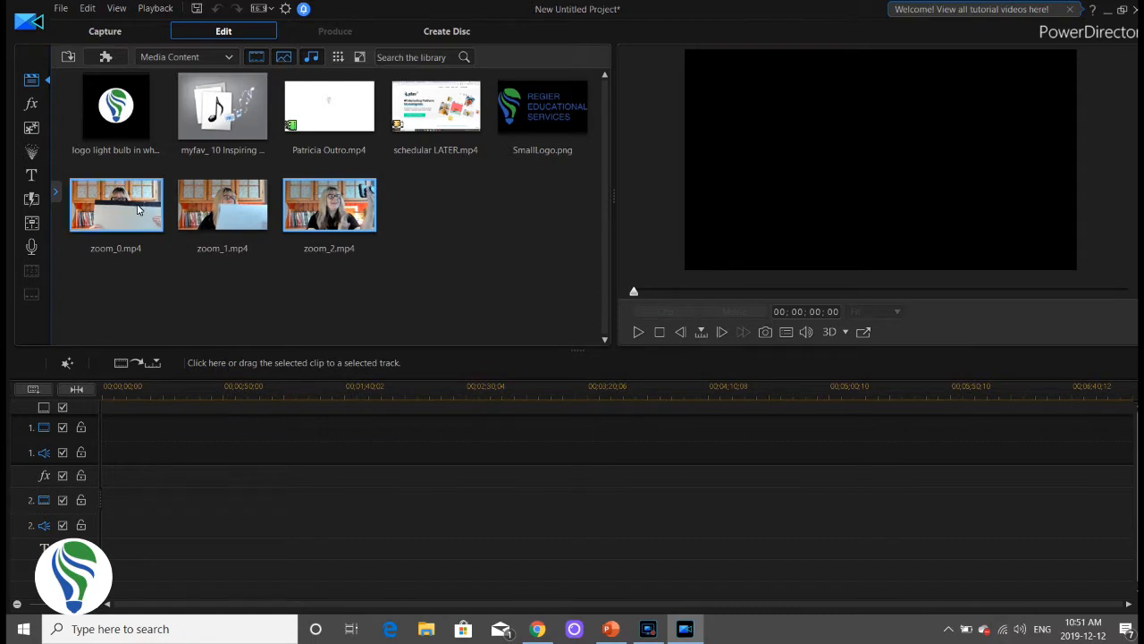
Step: Try zoom_0.mp4 on the first video track, remove it, and preview the clip from the library
left_click_drag(176, 477, 105, 447)
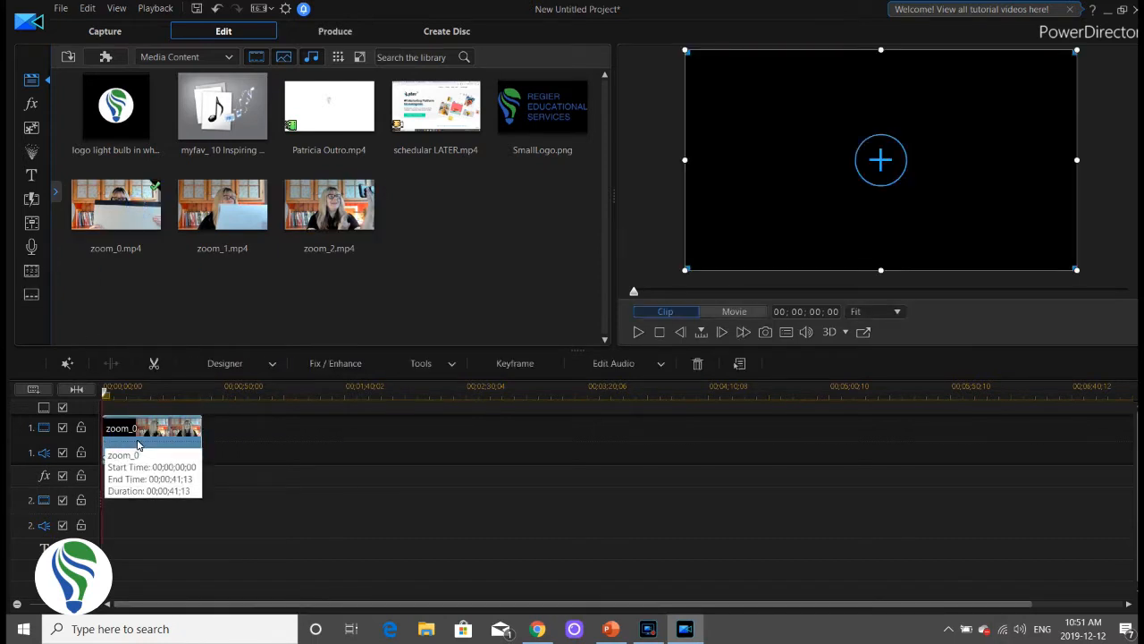
key("Delete")
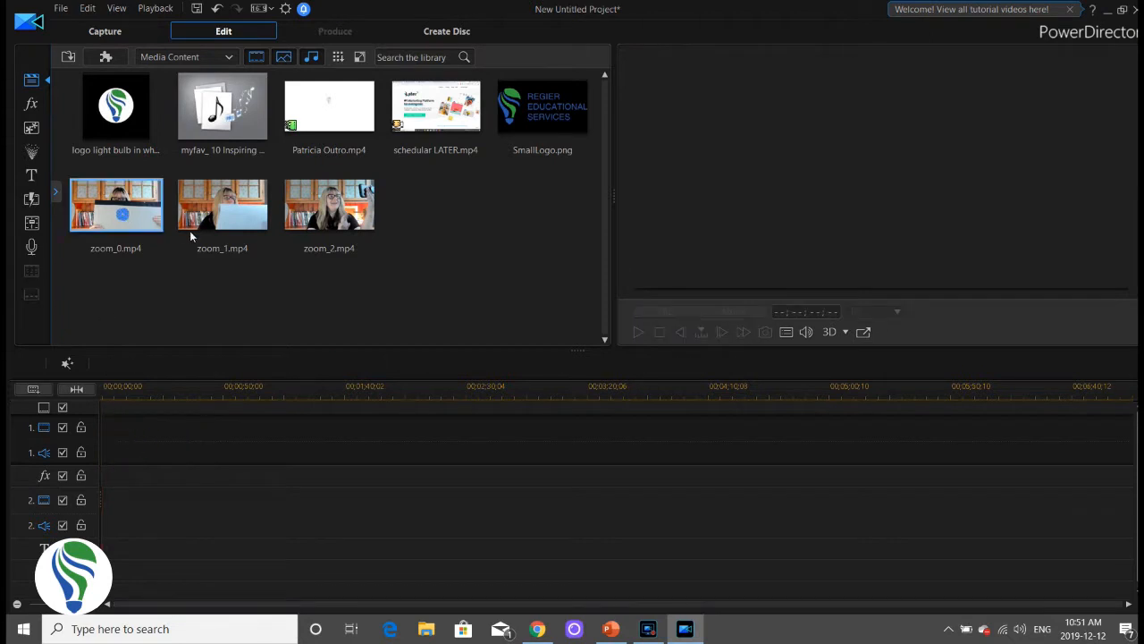
left_click(141, 208)
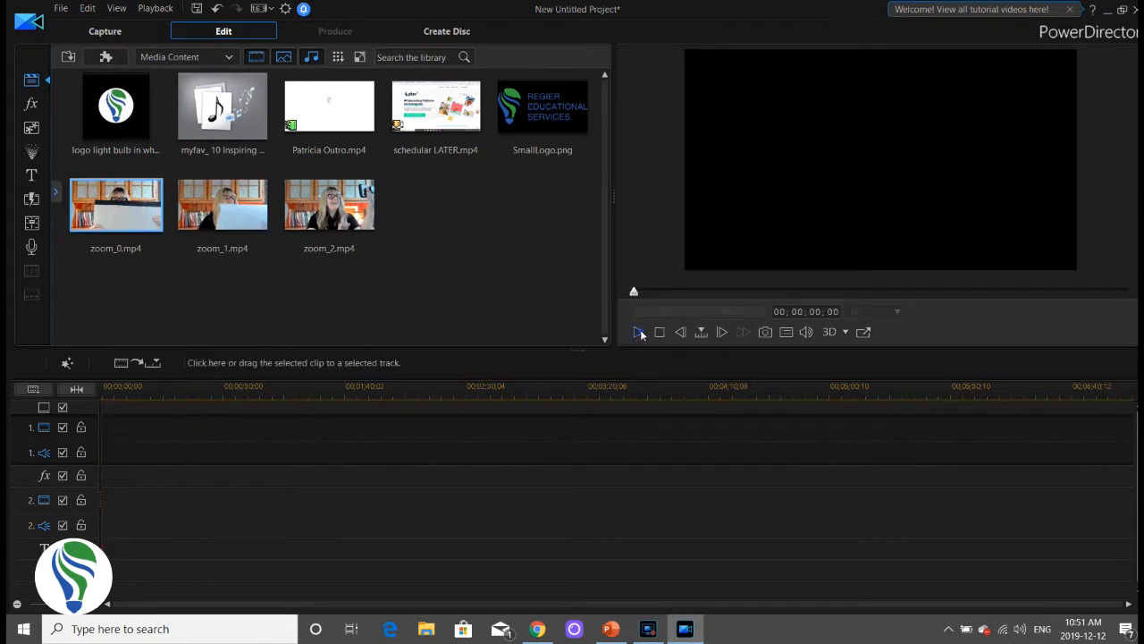
left_click(639, 332)
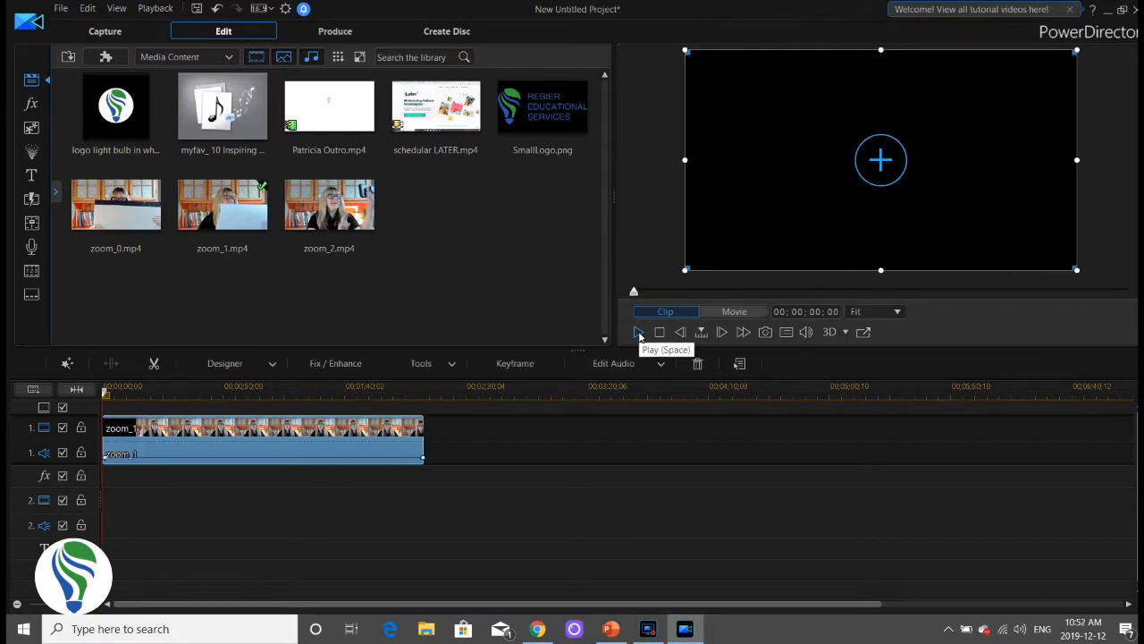
Step: Split the zoom_1 clip at 00;00;02;24 and remove its opening part, filling the gap and moving all clips
left_click(639, 333)
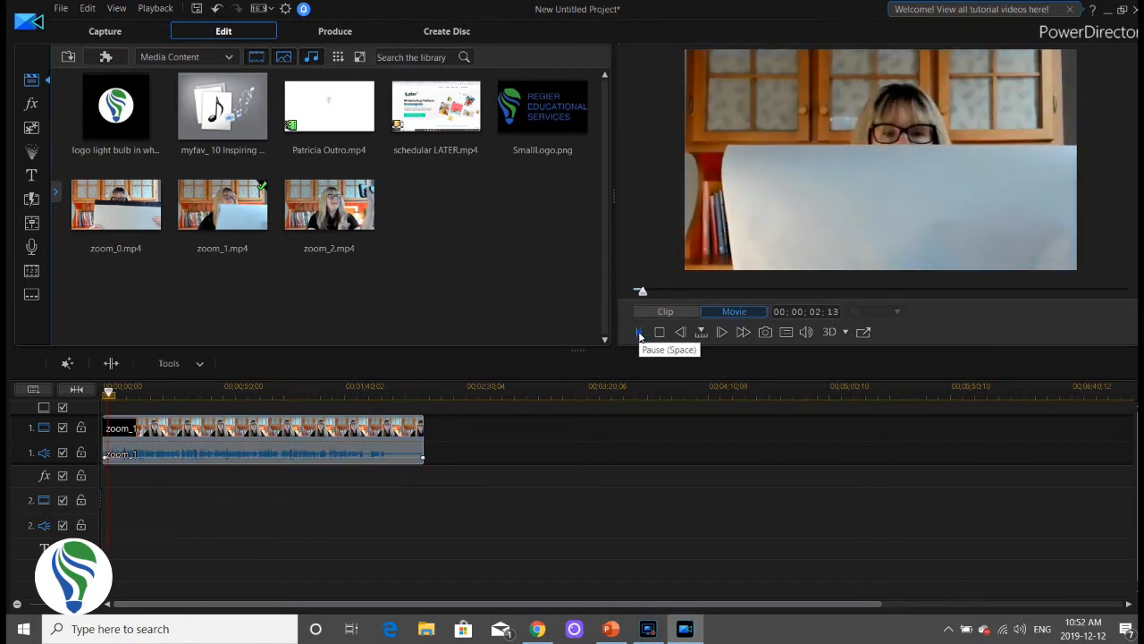
left_click(639, 332)
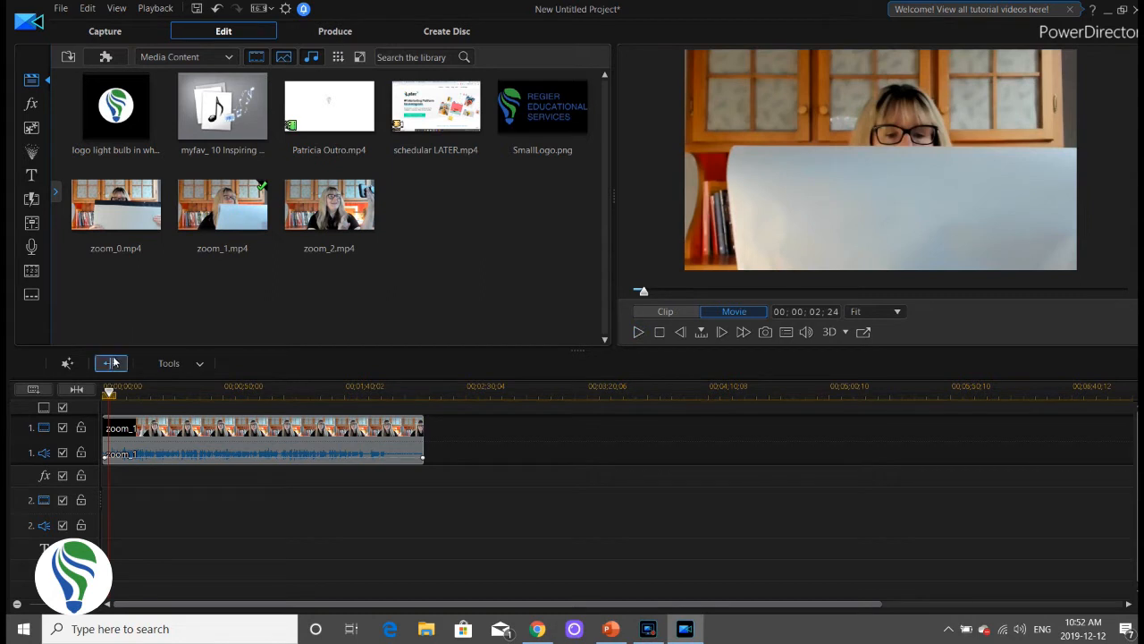
left_click(106, 459)
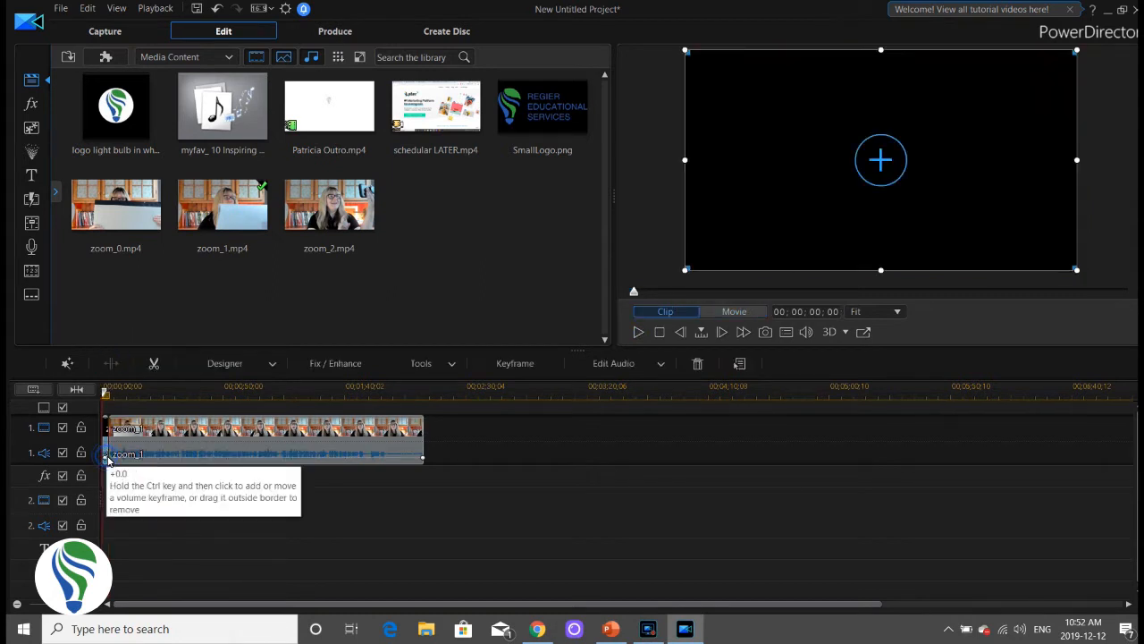
key("Delete")
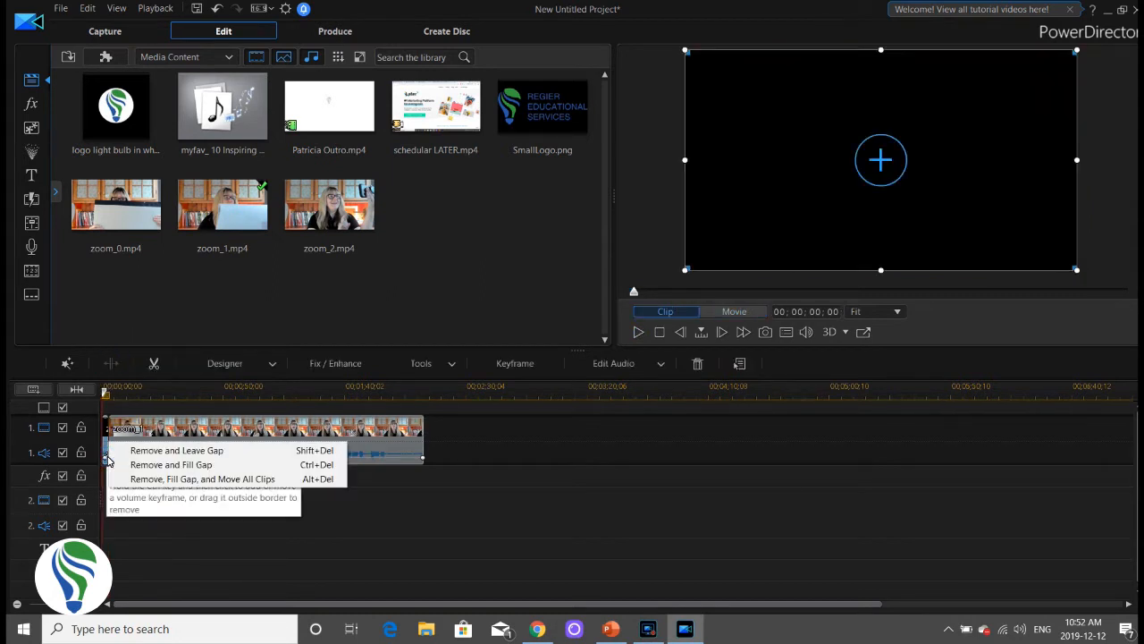
left_click(167, 481)
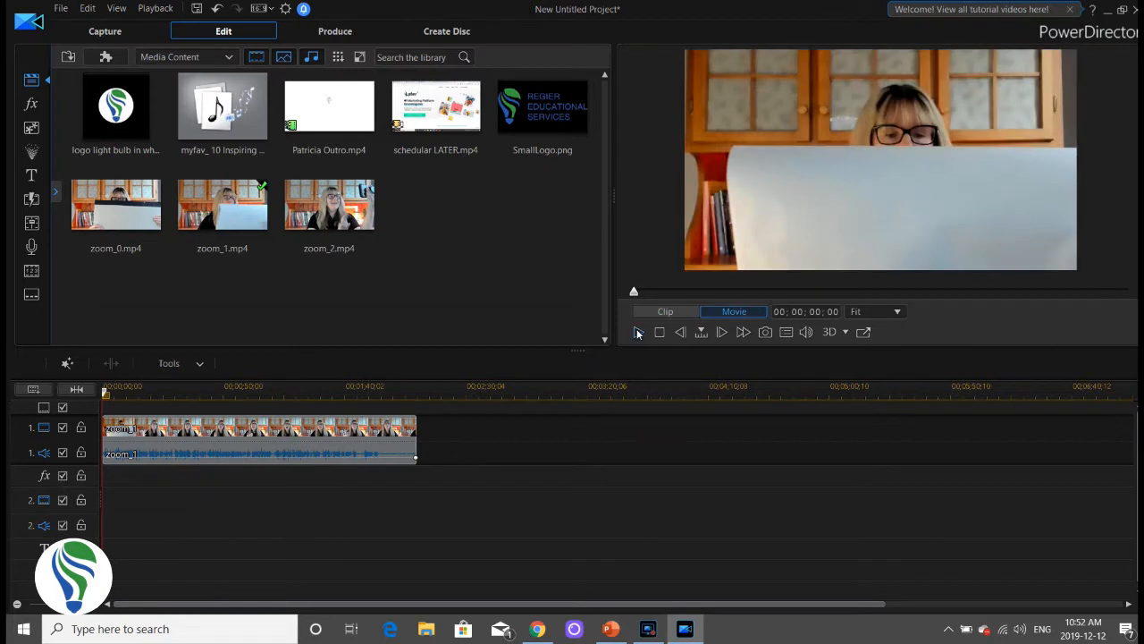
Step: Split the zoom_1 clip at 00;01;10;17 and move its second part along the track to about the five-minute mark
left_click(637, 331)
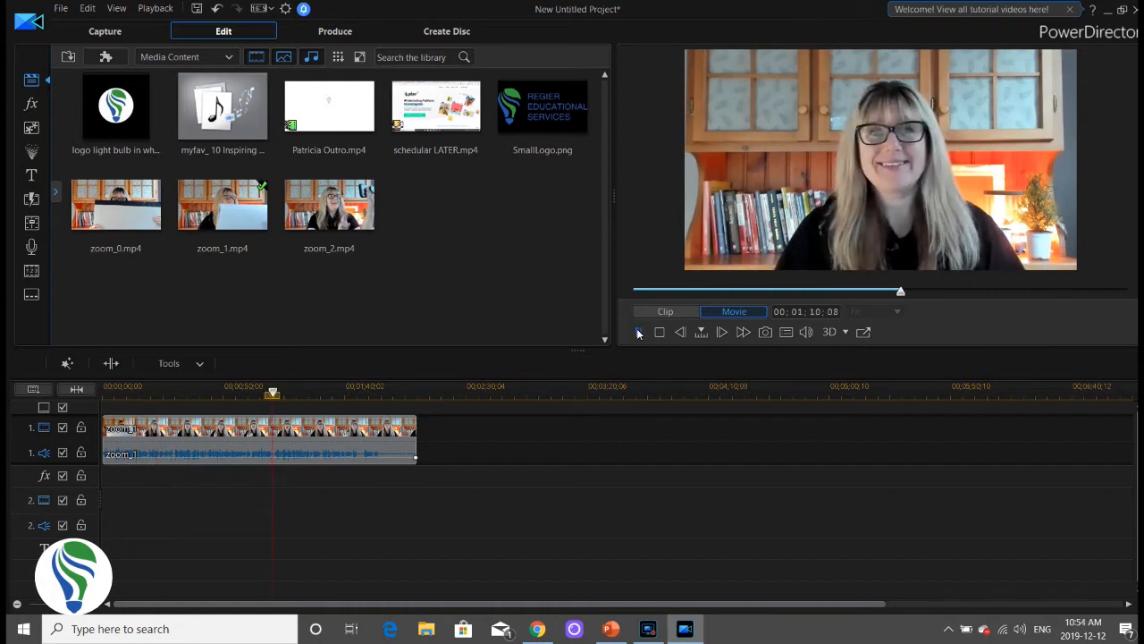
left_click(638, 332)
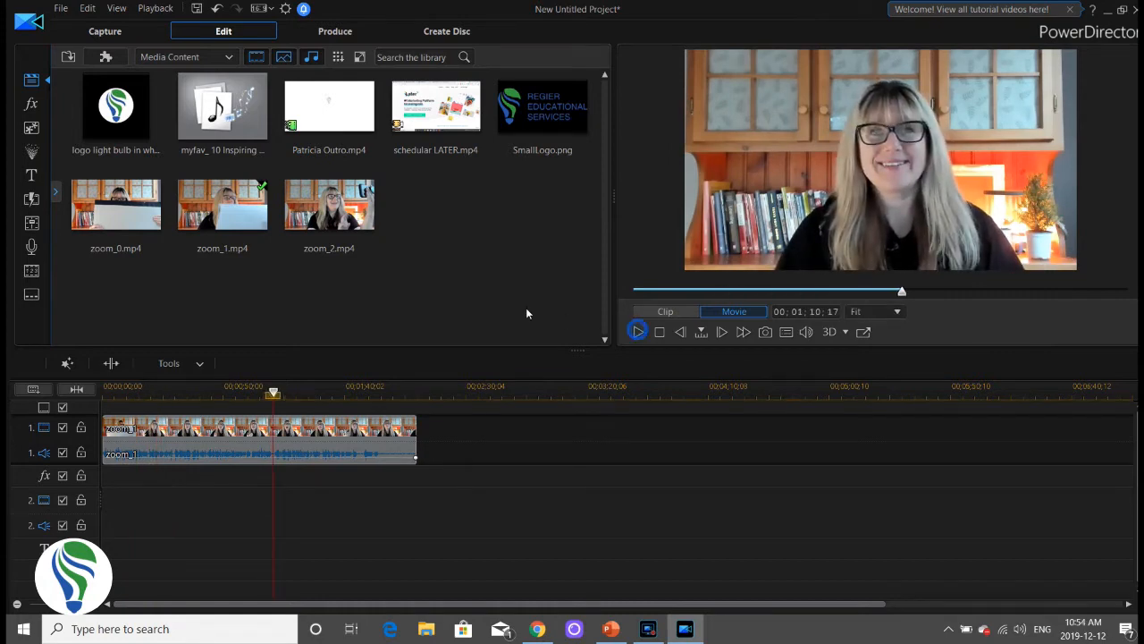
left_click(111, 363)
left_click_drag(407, 442, 975, 442)
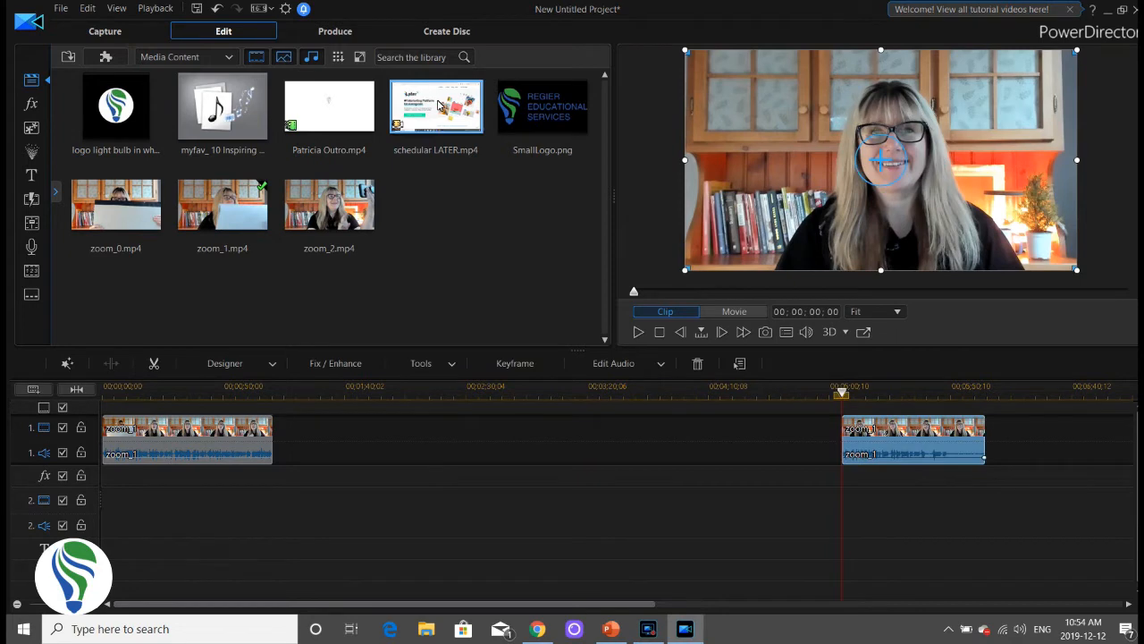
Step: Insert schedular LATER.mp4 after the first zoom_1 part, moving all clips, and add the myfav_ 10 Inspiring Happiness music to the second audio track's start
left_click_drag(438, 105, 273, 463)
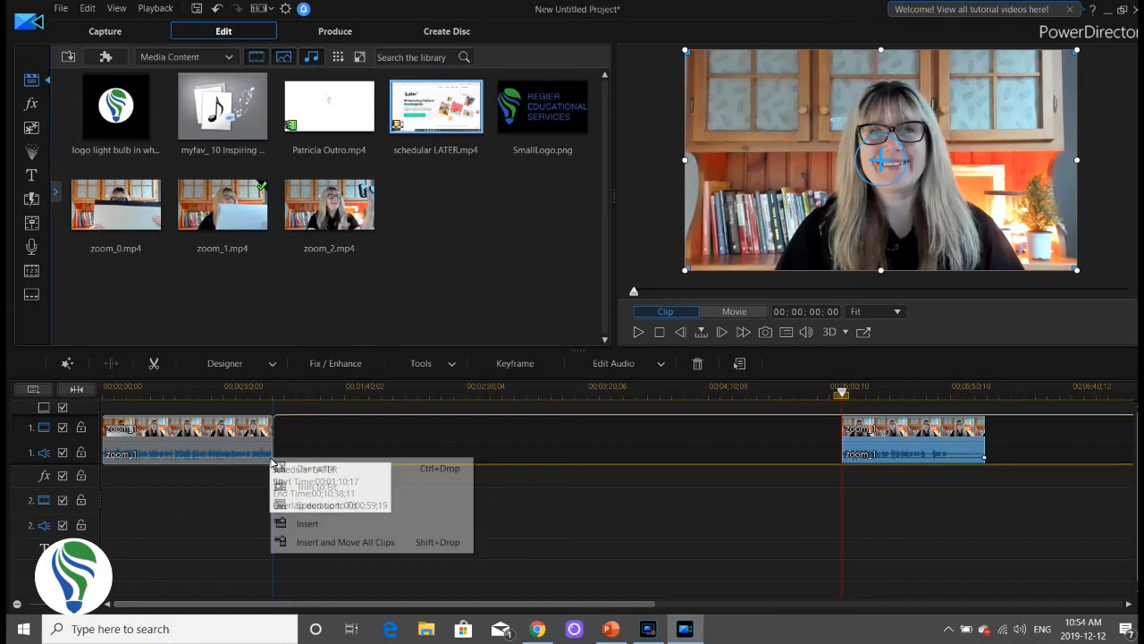
left_click(361, 543)
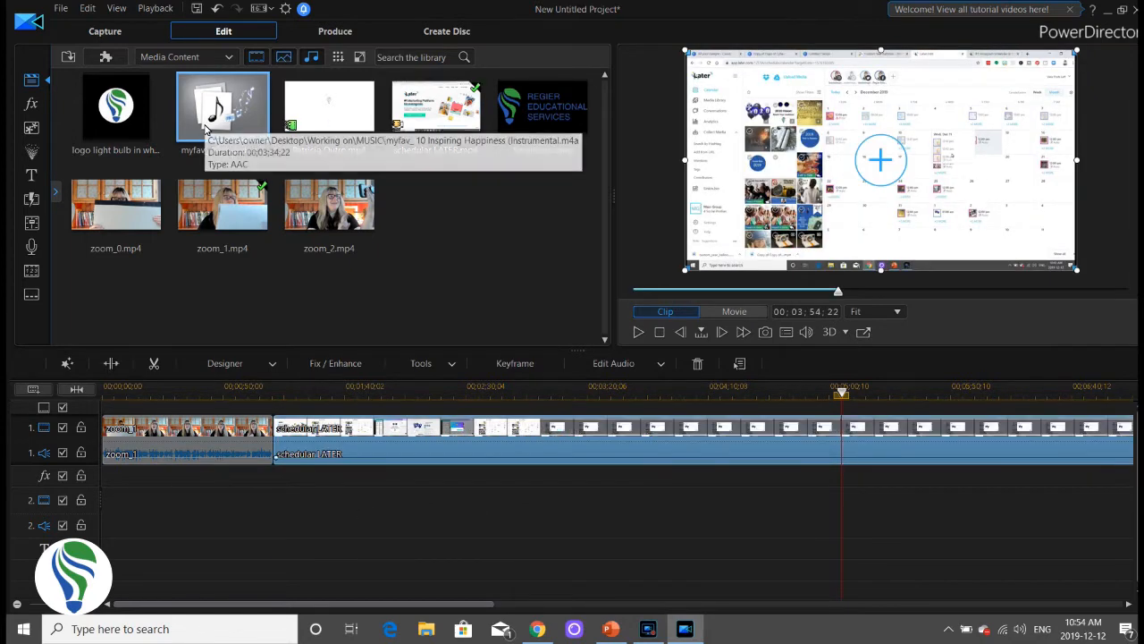
left_click_drag(205, 128, 160, 533)
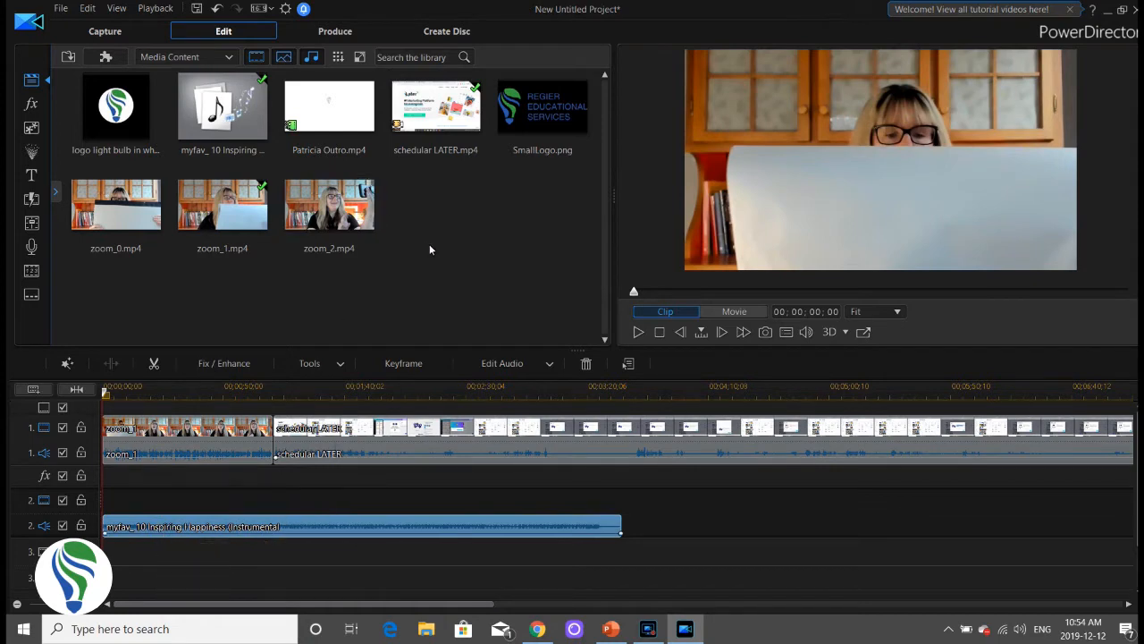
Step: Place SmallLogo.png at the start of the third video track, shrink it into the picture's lower-right corner, and preview the movie
left_click(113, 95)
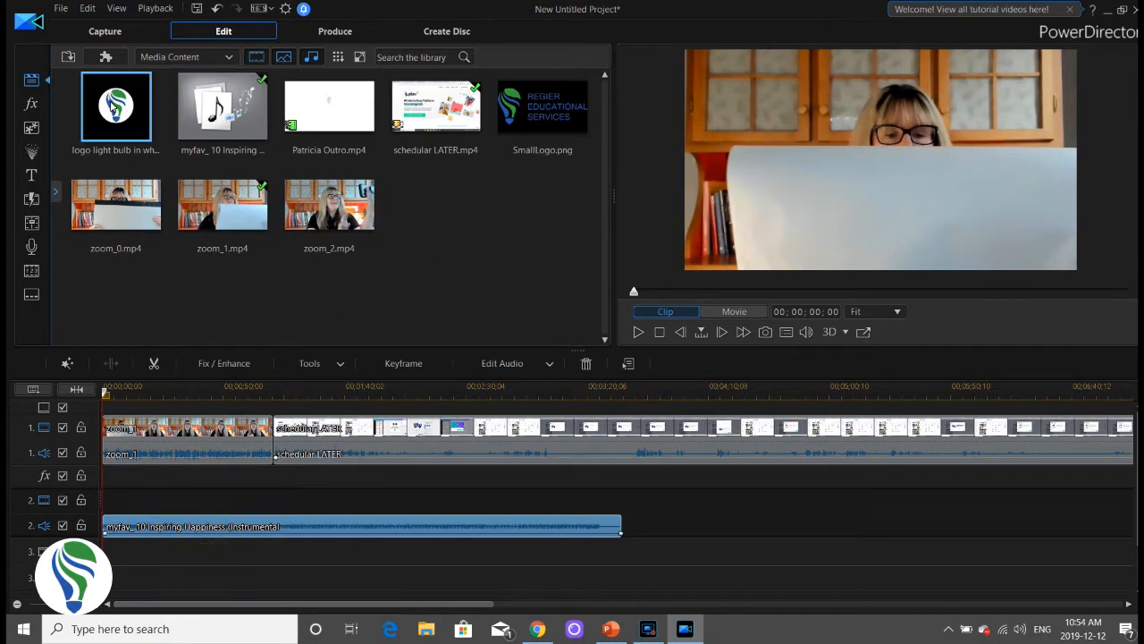
left_click_drag(96, 452, 112, 107)
left_click(545, 128)
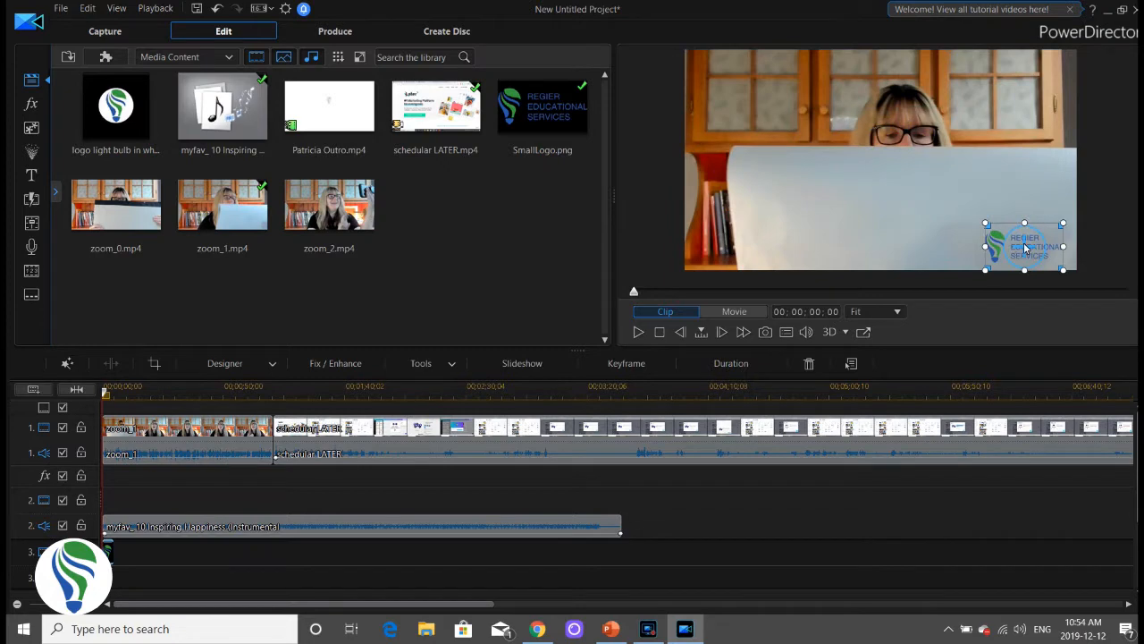
left_click(638, 332)
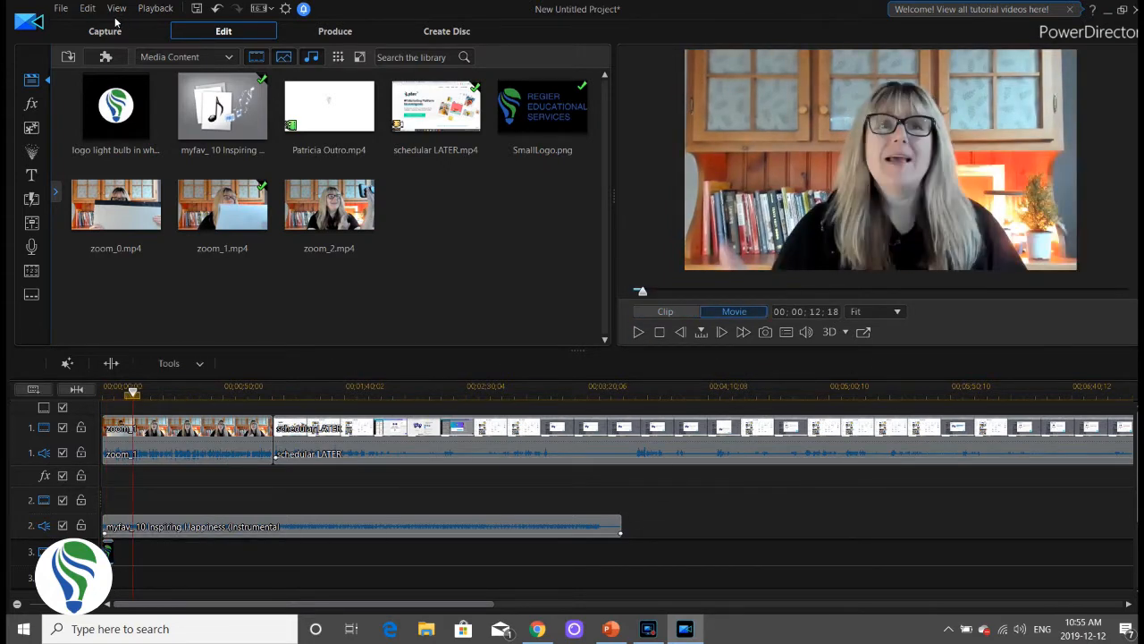
Step: Save the project to the Desktop as "later video"
left_click(61, 8)
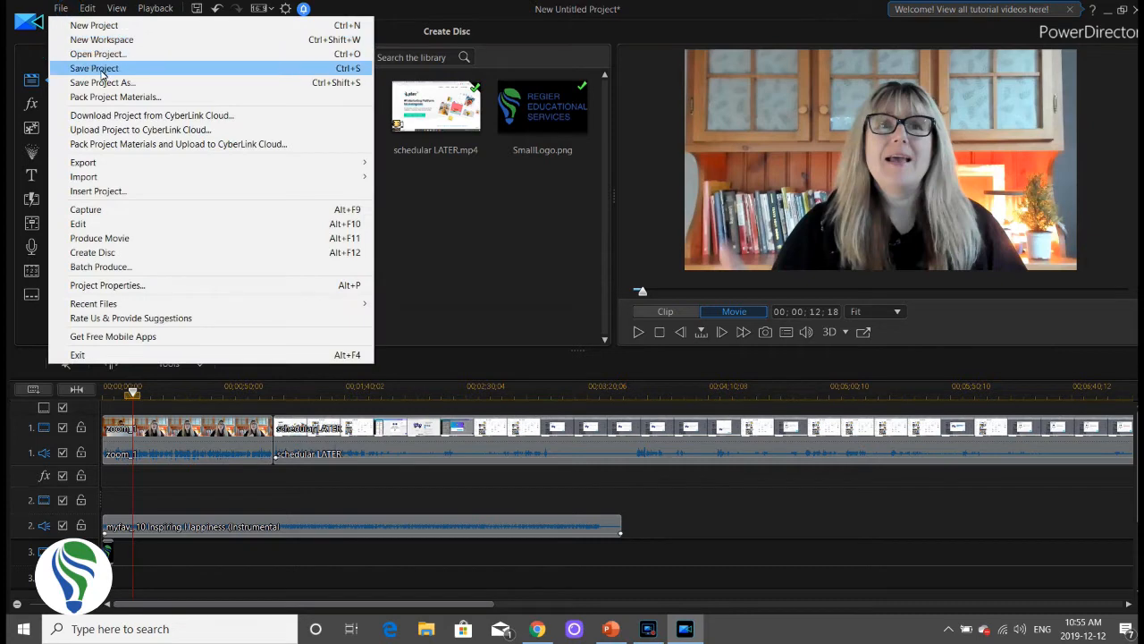
left_click(101, 75)
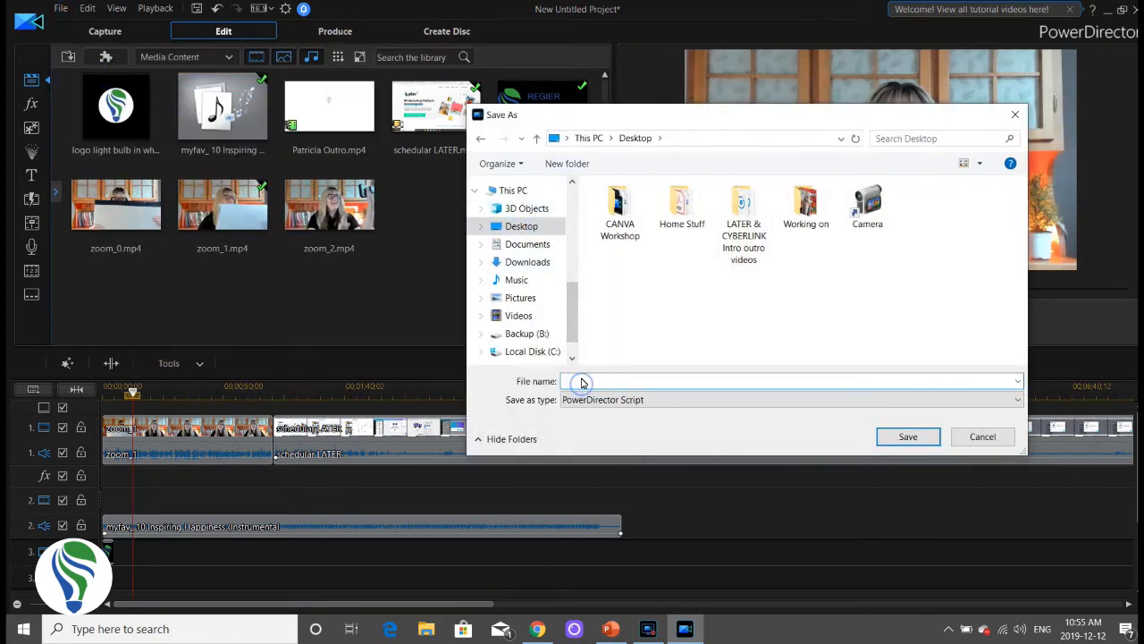
type("later ")
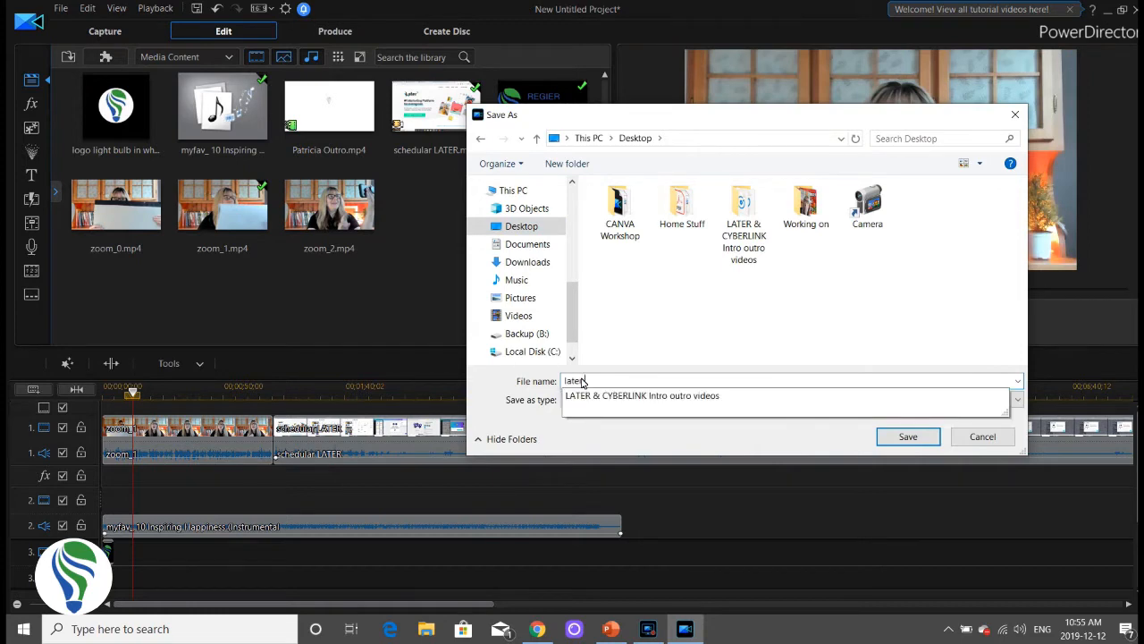
type("video")
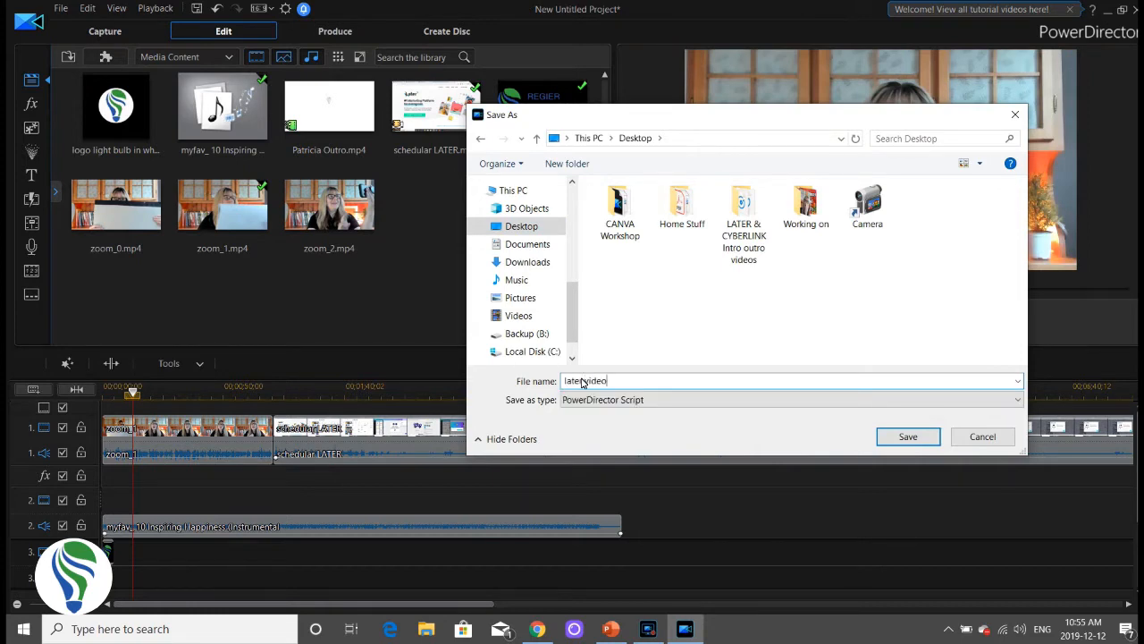
left_click(908, 437)
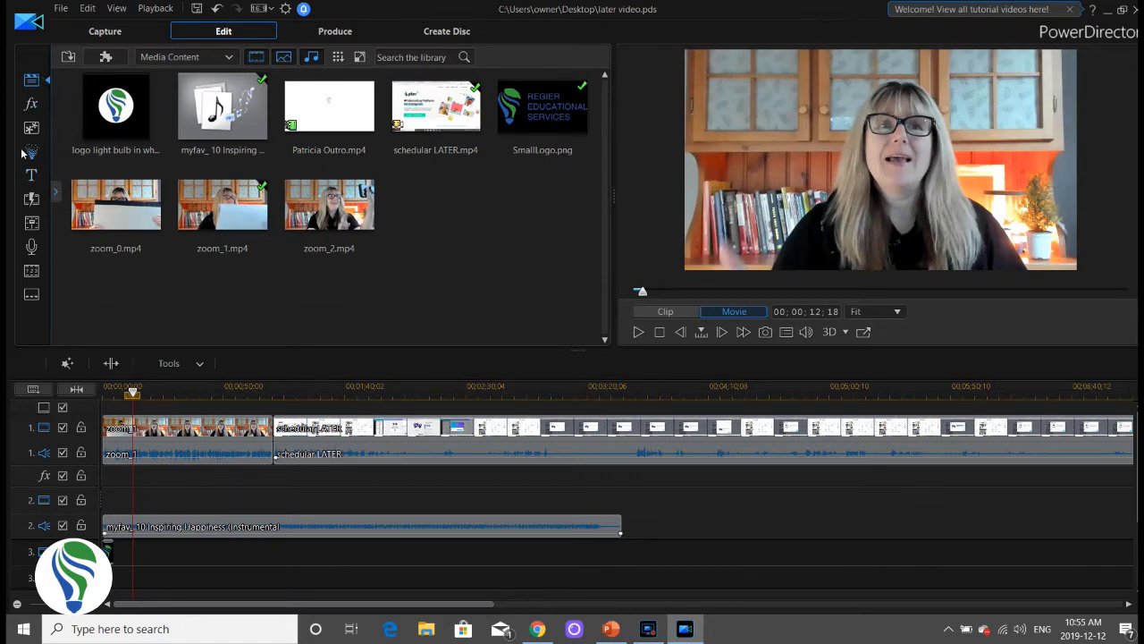
Step: Look through all the particle effects in the library, from the star effects to the end of the list
left_click(31, 152)
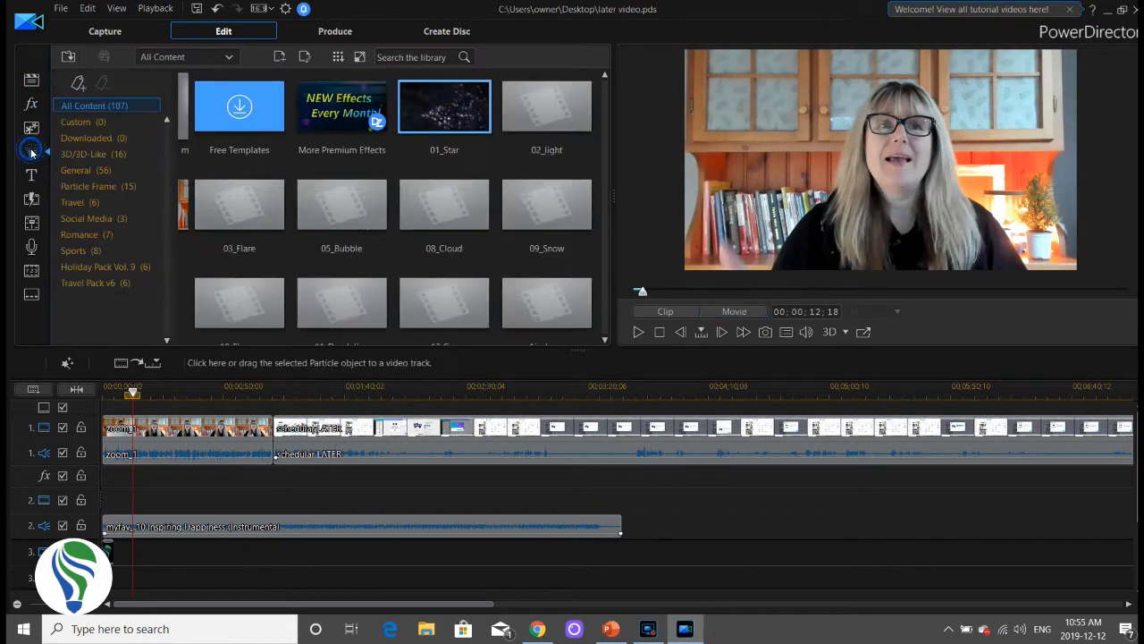
scroll(389, 177, "down", 2)
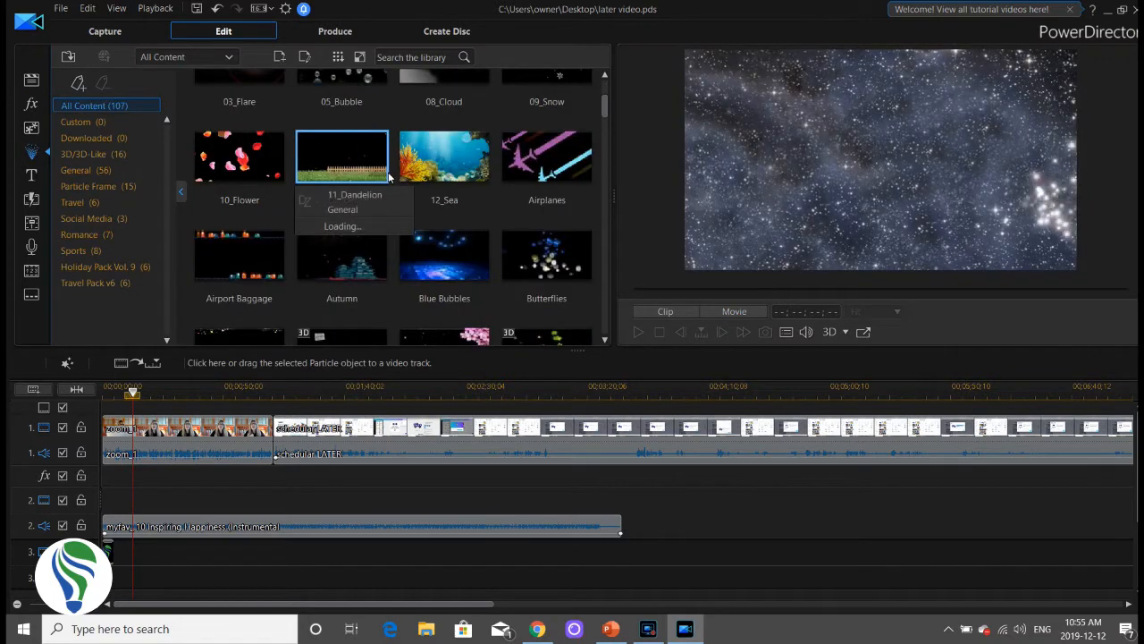
scroll(388, 177, "down", 3)
scroll(388, 176, "down", 2)
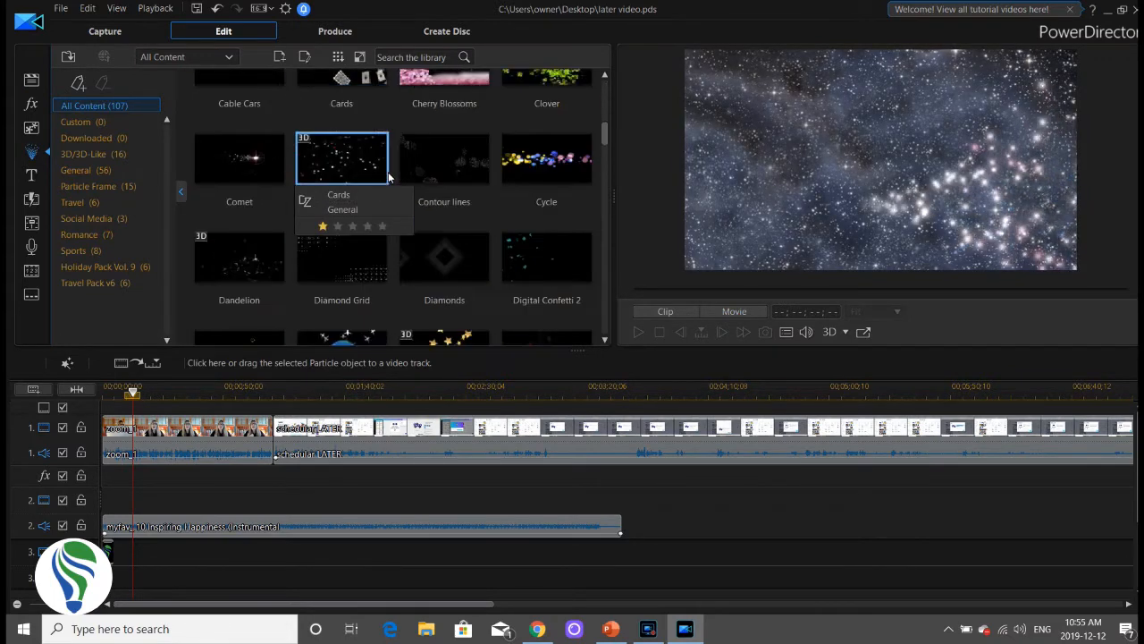
scroll(495, 191, "down", 4)
scroll(490, 197, "down", 2)
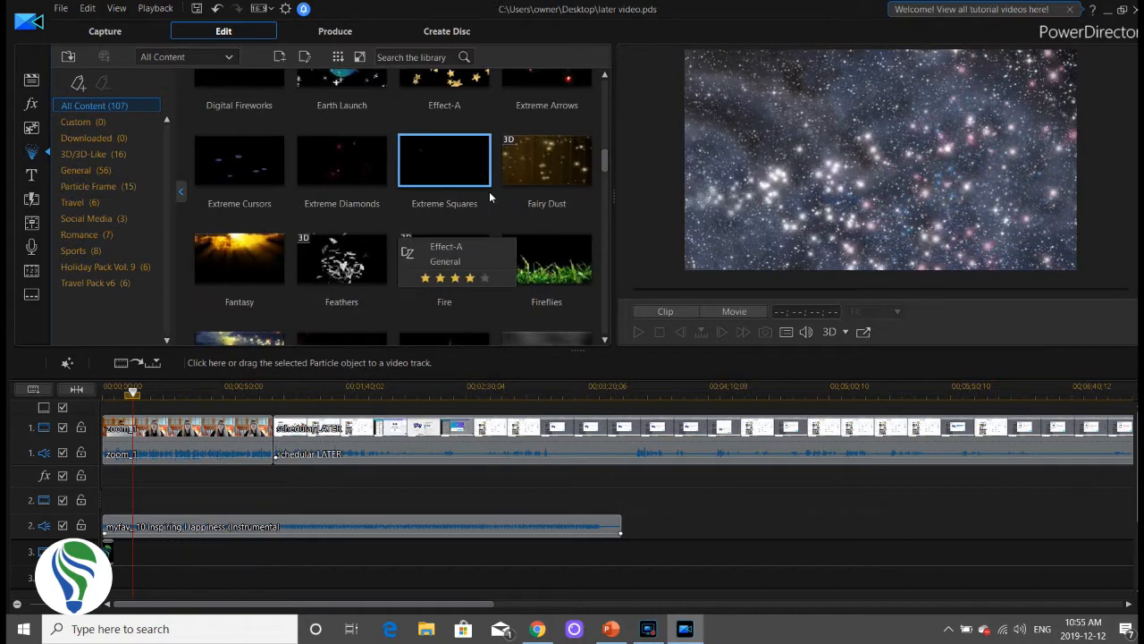
scroll(490, 197, "down", 4)
scroll(490, 196, "down", 5)
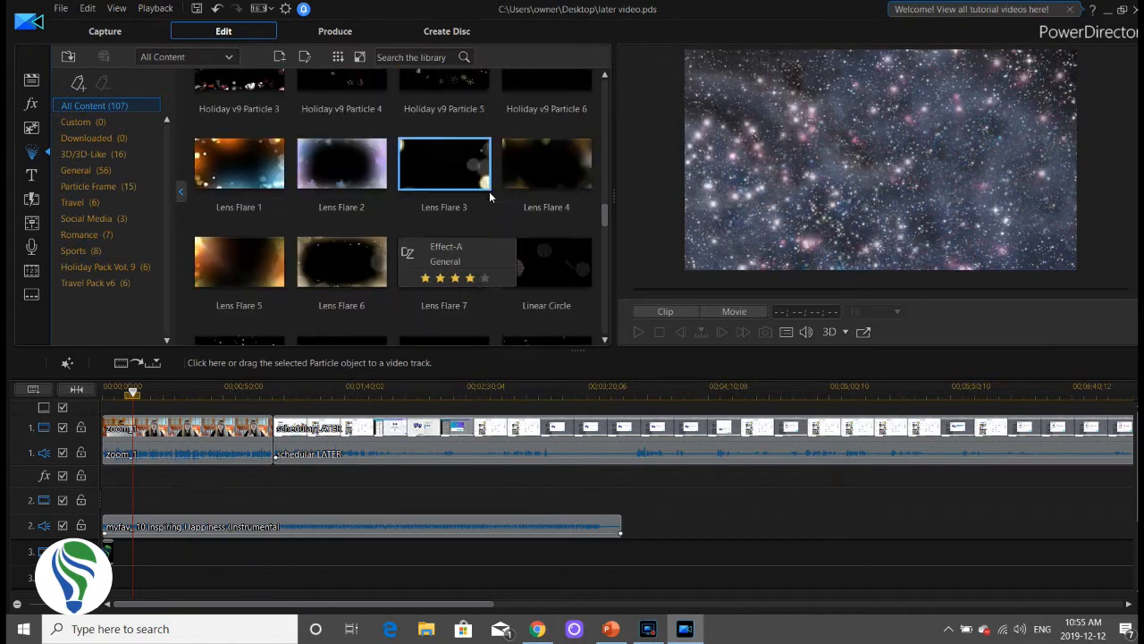
scroll(499, 197, "down", 3)
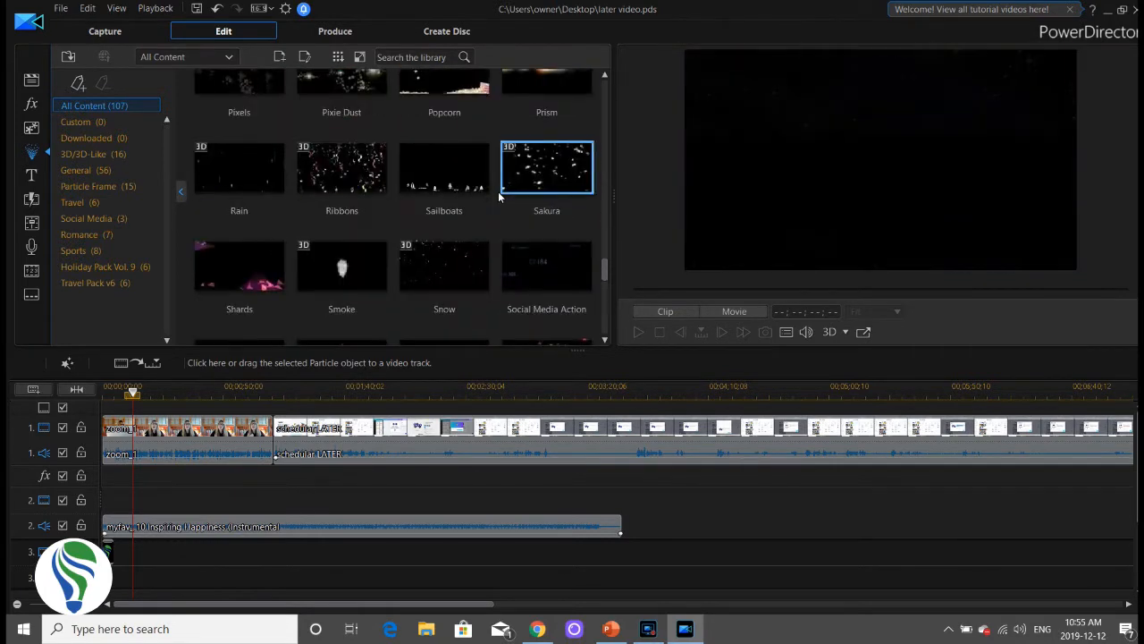
scroll(499, 197, "down", 5)
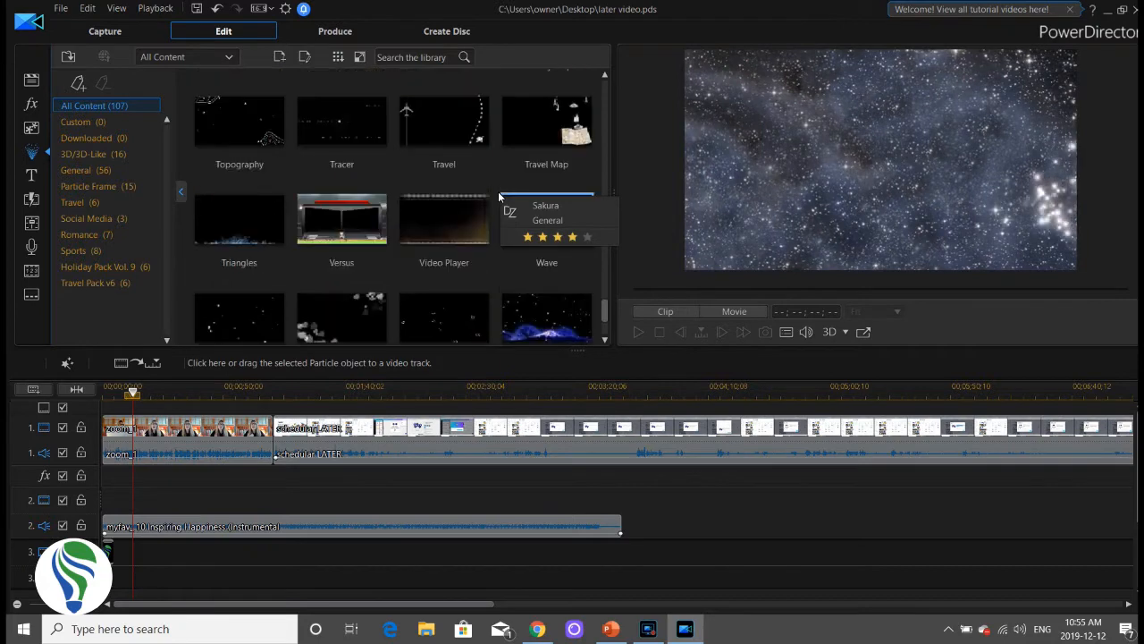
scroll(498, 197, "down", 2)
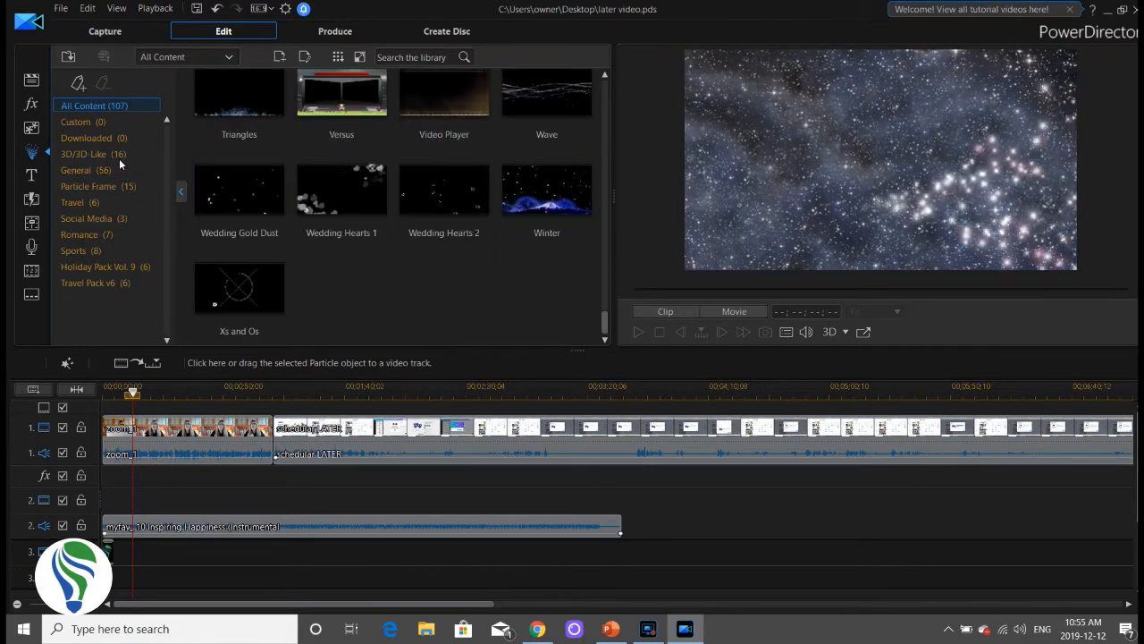
Step: Add the Clock PiP object to the third video track at about nine seconds and shrink it into the picture's upper-right corner
left_click(32, 128)
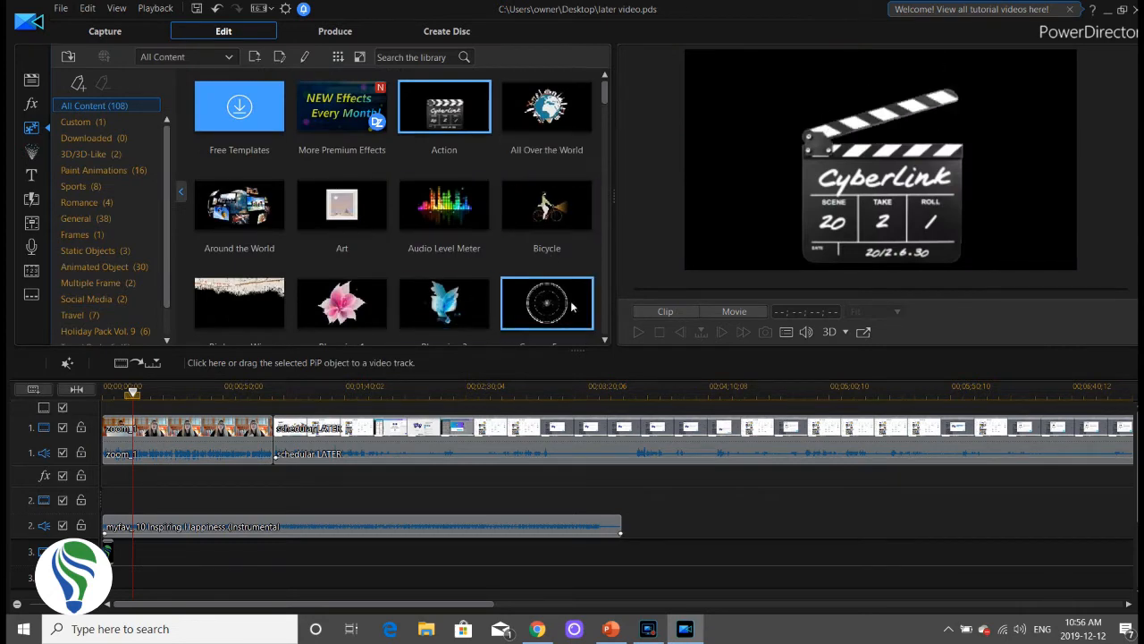
scroll(601, 192, "down", 3)
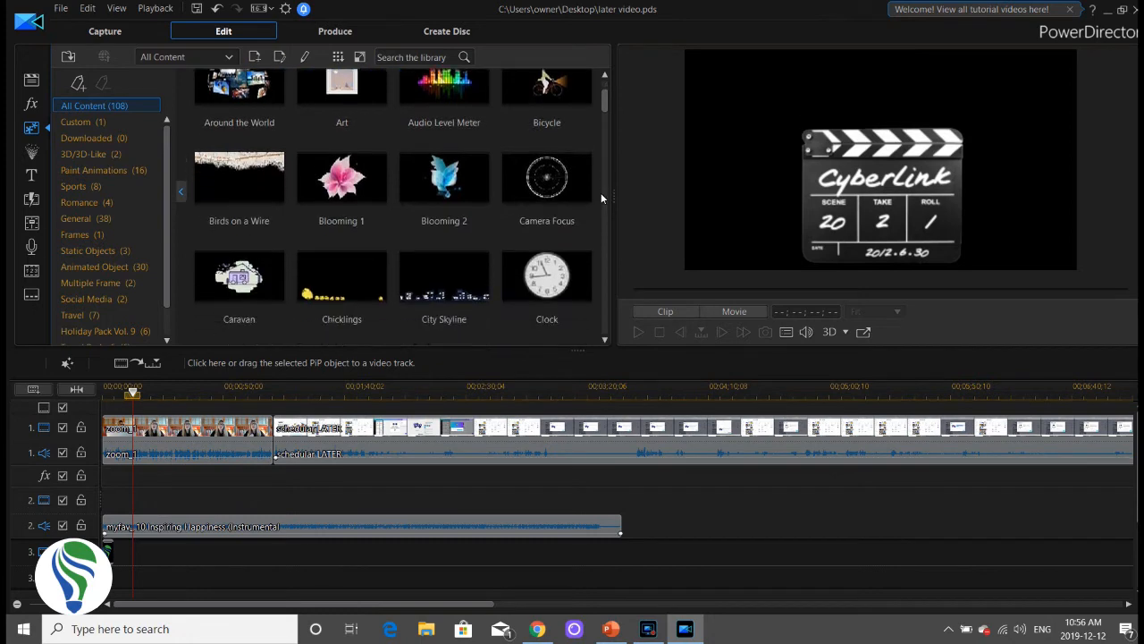
scroll(601, 192, "down", 1)
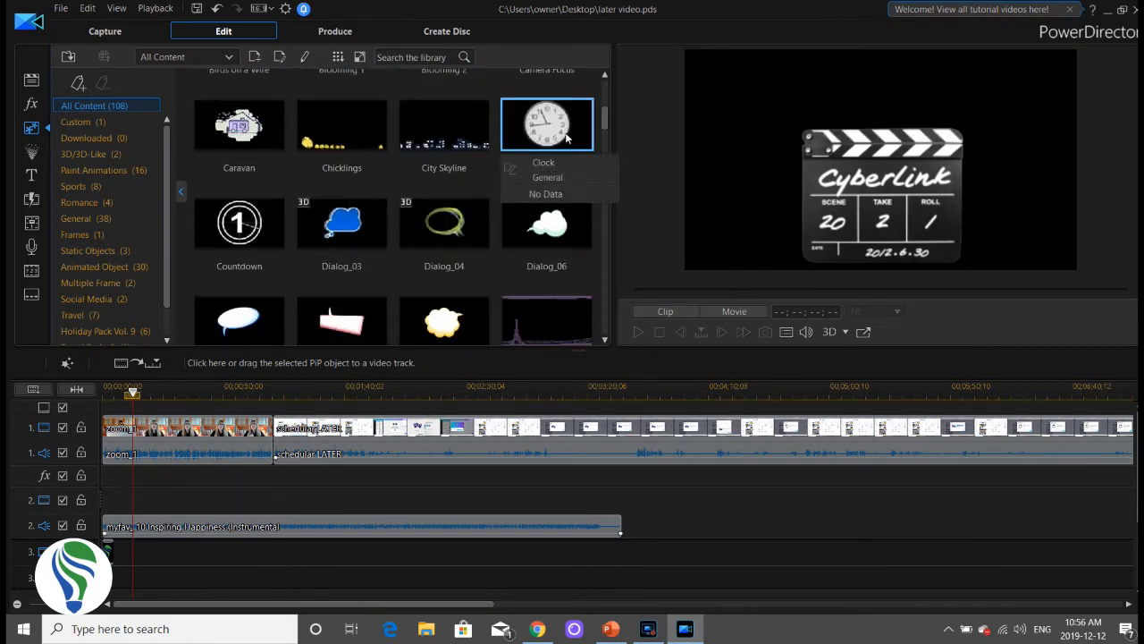
left_click_drag(566, 137, 124, 578)
left_click_drag(123, 579, 127, 565)
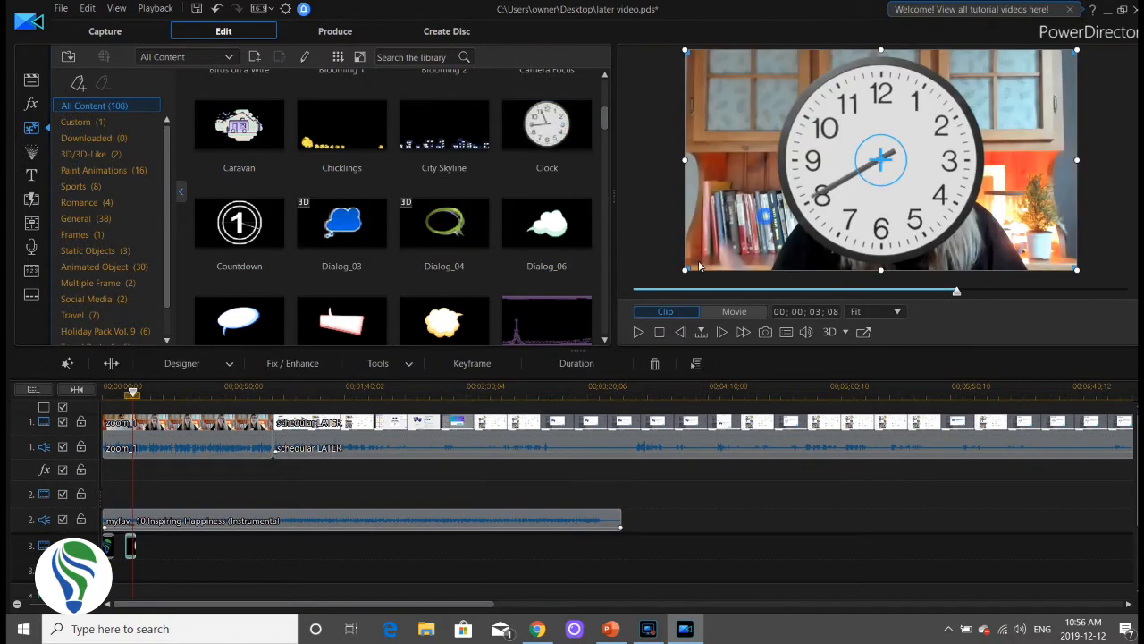
left_click_drag(687, 271, 1029, 145)
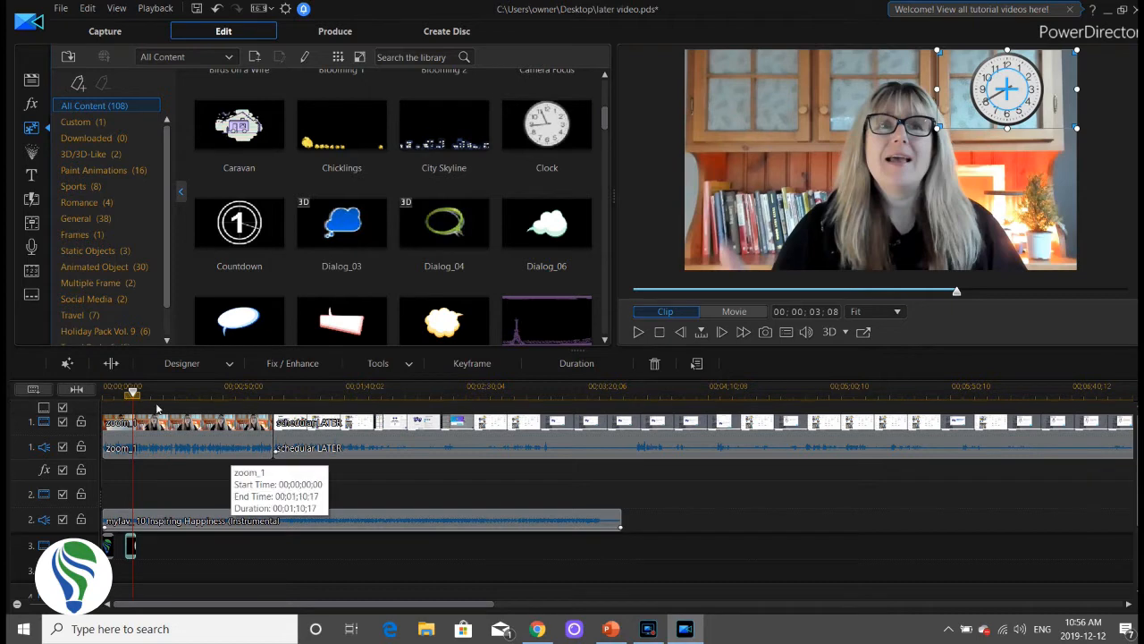
Step: Play the movie from the beginning to check the logo and clock overlays
left_click_drag(134, 393, 81, 404)
left_click(107, 545)
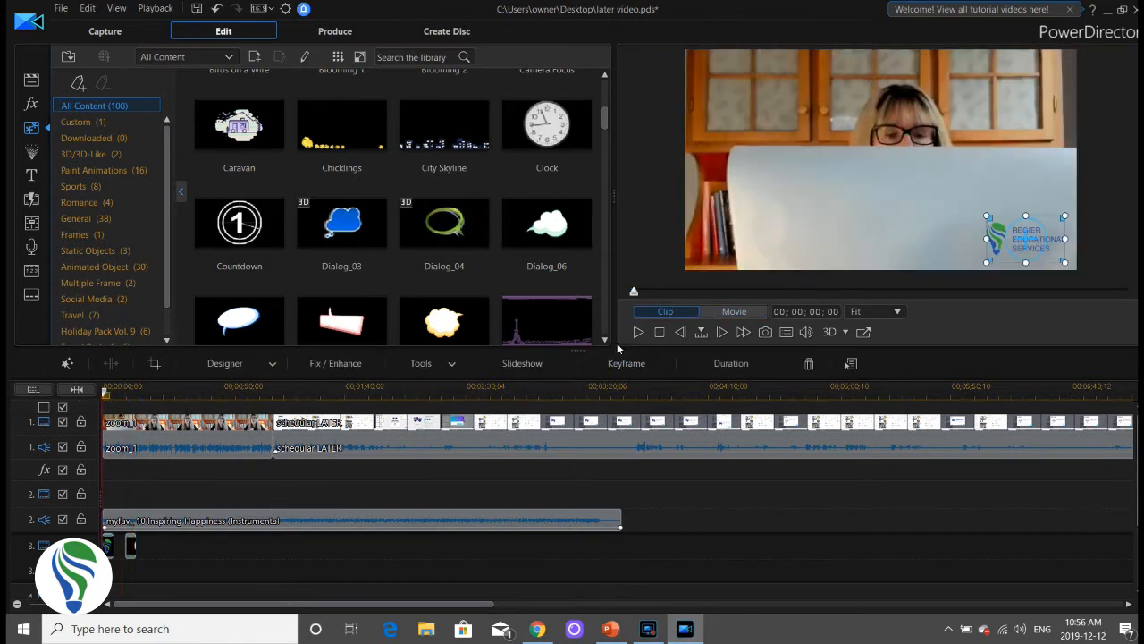
left_click(639, 332)
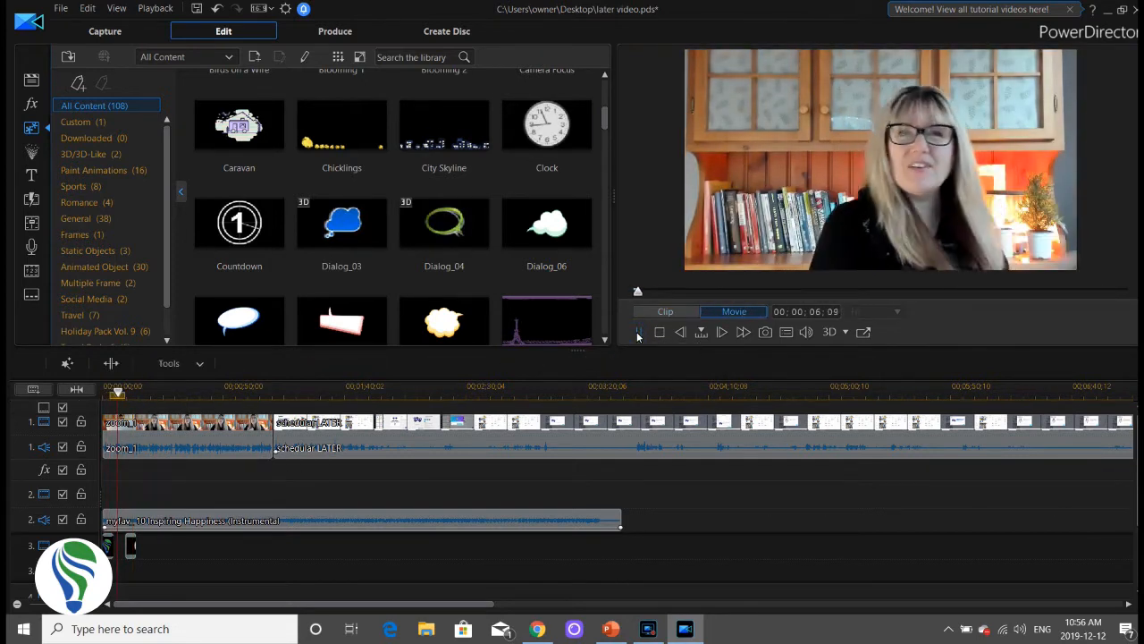
Step: Look through the remaining PiP objects down to the end of the library
scroll(508, 266, "down", 10)
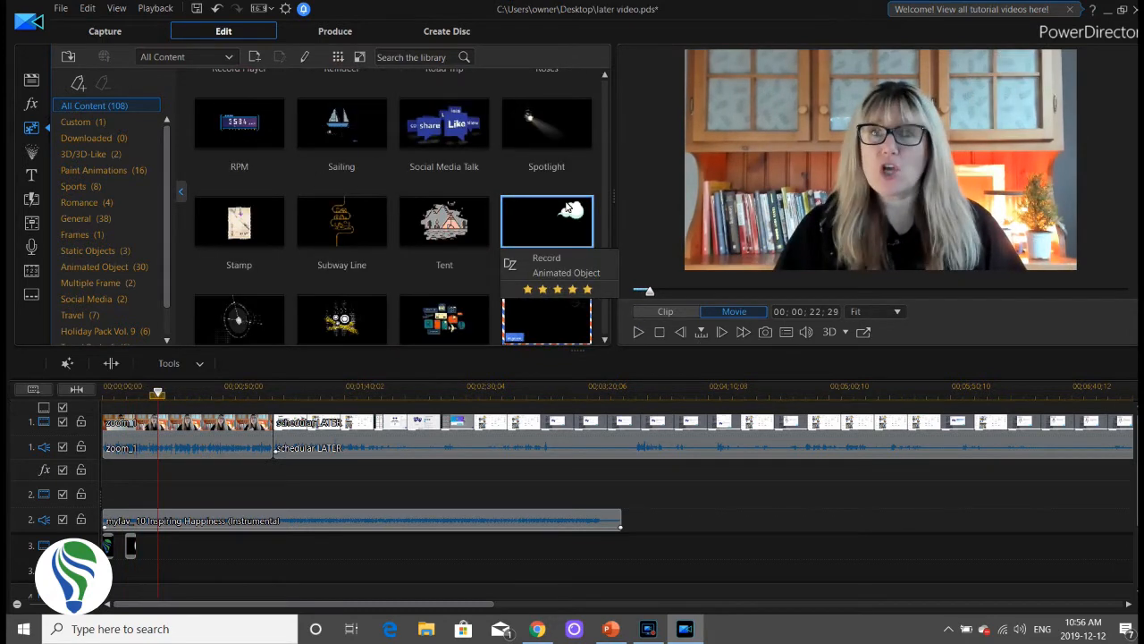
left_click(405, 59)
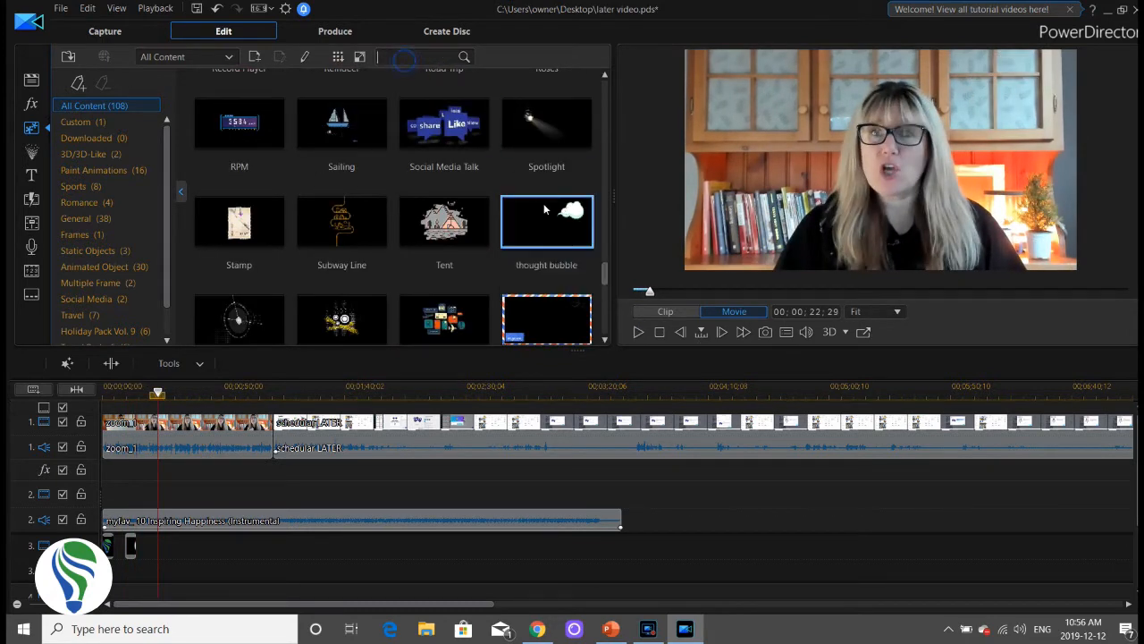
scroll(584, 217, "down", 3)
scroll(604, 220, "down", 3)
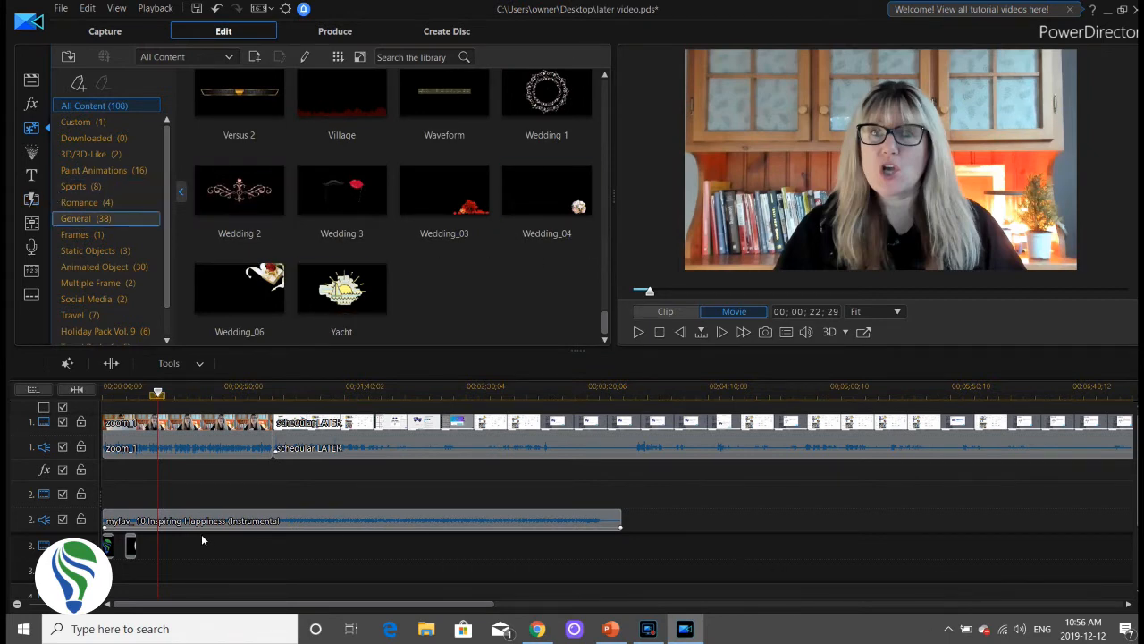
Step: Browse the text-only and custom title templates, previewing the #fun title and the "*Affiliate Link Below" title
left_click(31, 175)
scroll(314, 194, "down", 5)
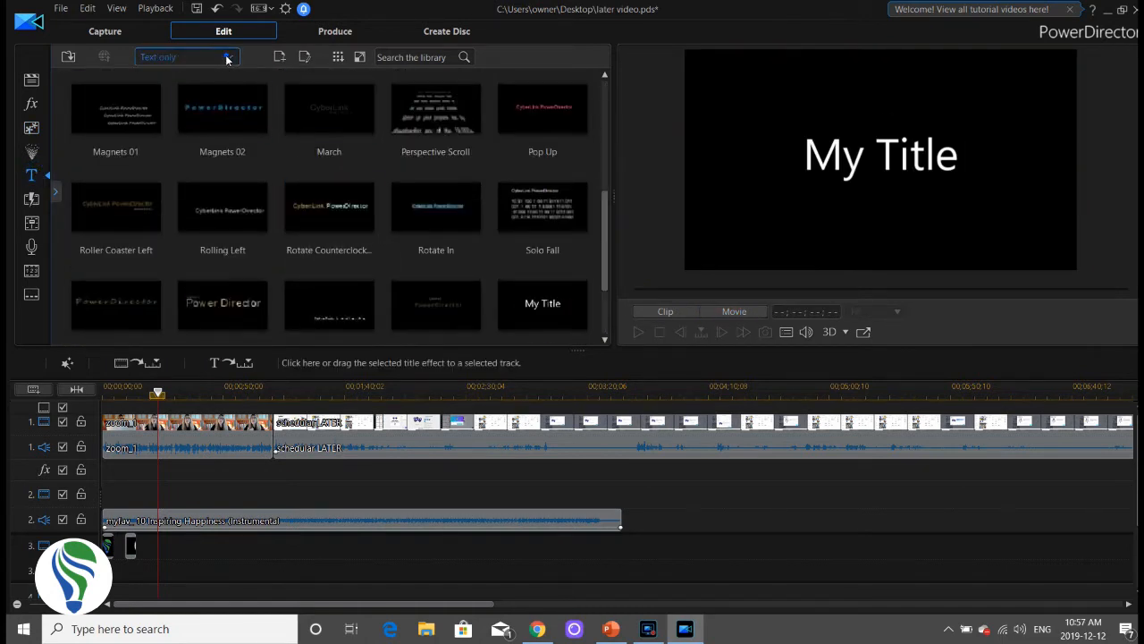
left_click(227, 59)
scroll(180, 92, "up", 1)
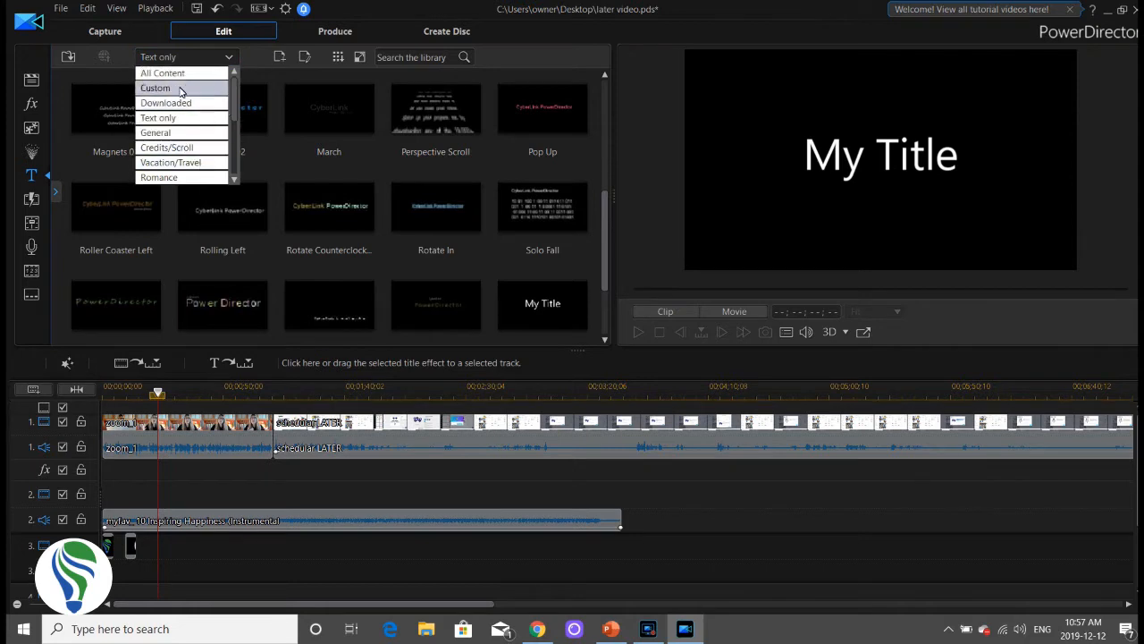
left_click(181, 88)
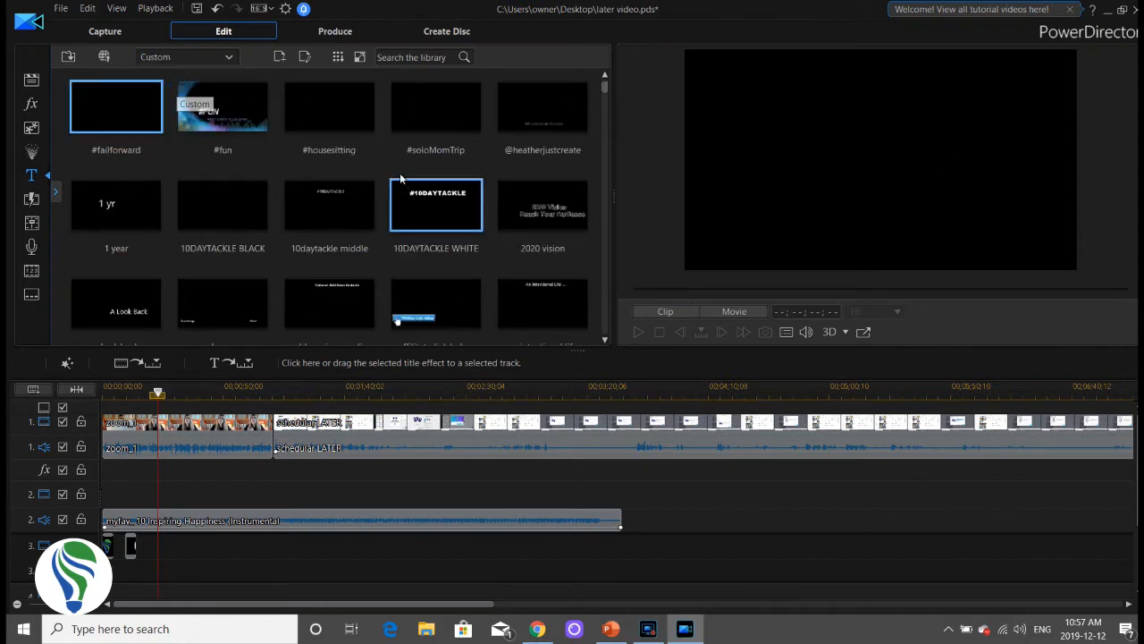
left_click(250, 113)
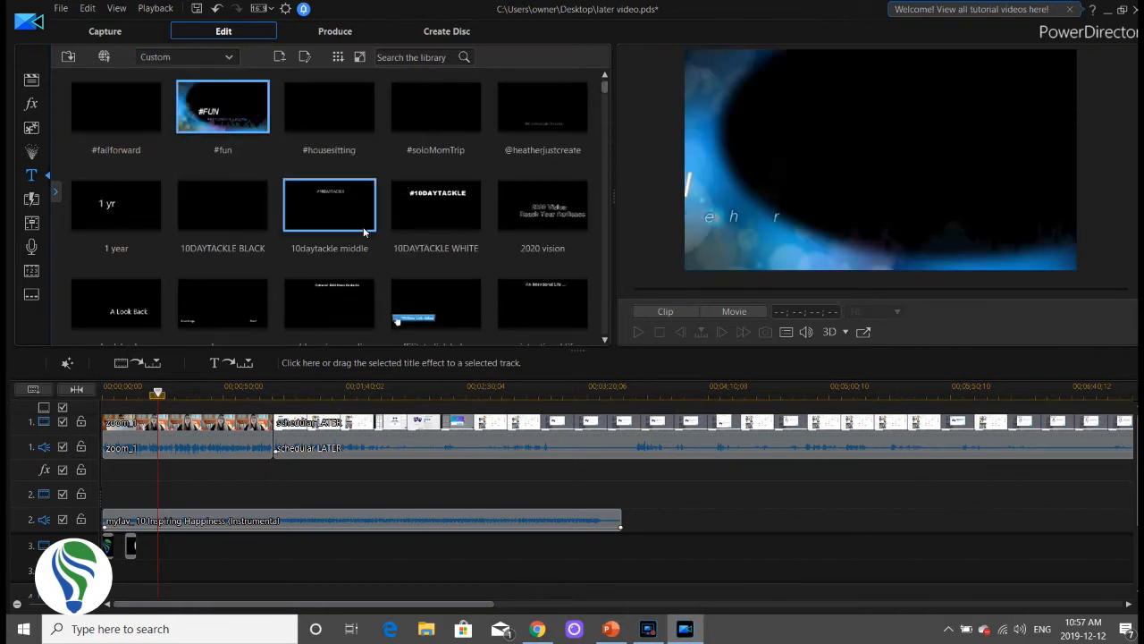
left_click(435, 320)
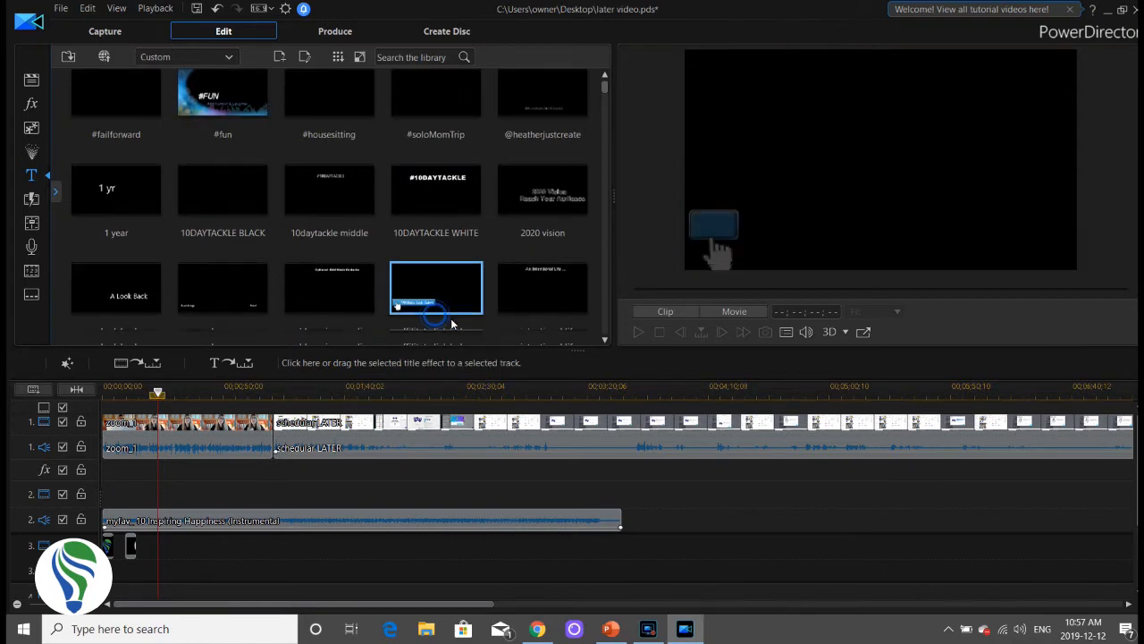
scroll(225, 267, "down", 10)
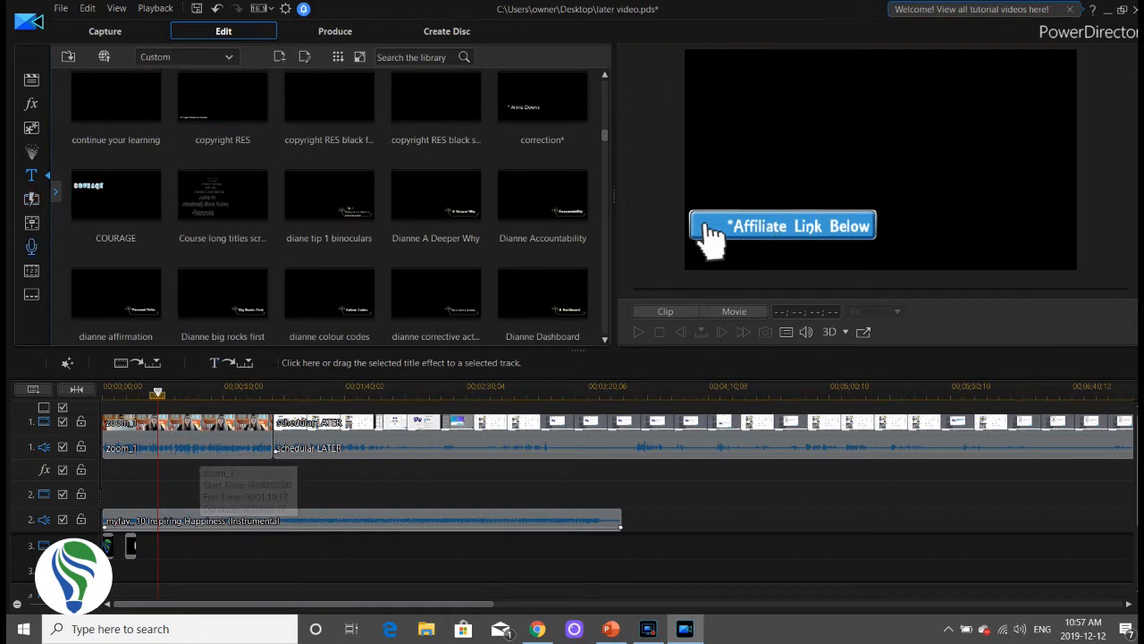
Step: Try a Rotate CW transition between the zoom_1 and schedular LATER clips, preview it, and undo it
left_click(31, 200)
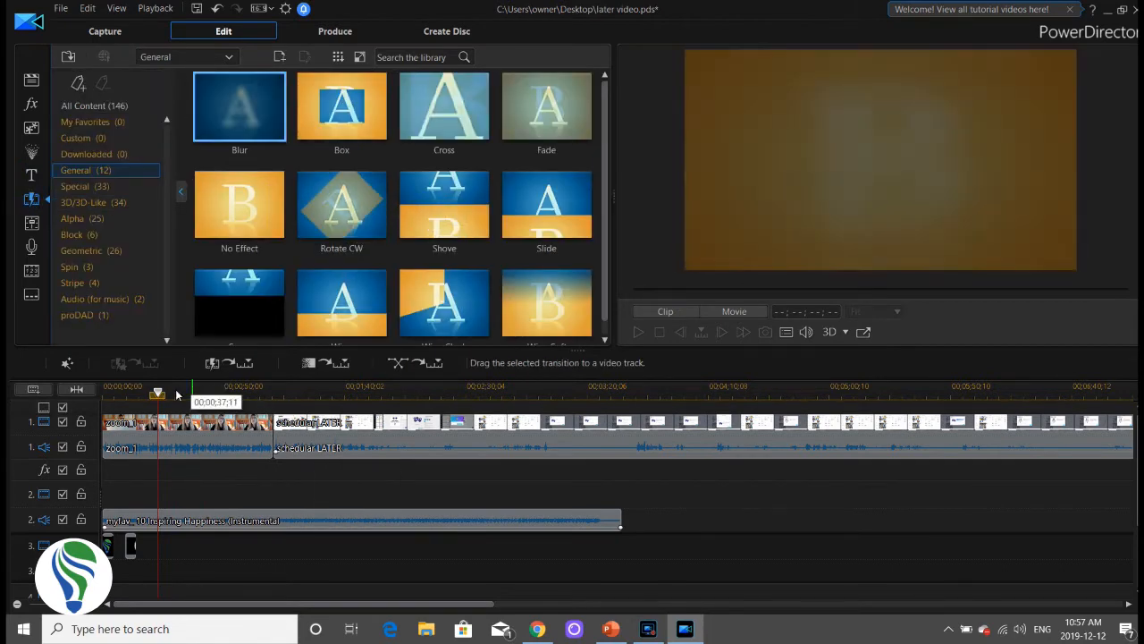
left_click(264, 395)
left_click_drag(264, 400, 272, 400)
left_click_drag(342, 206, 275, 436)
left_click(640, 332)
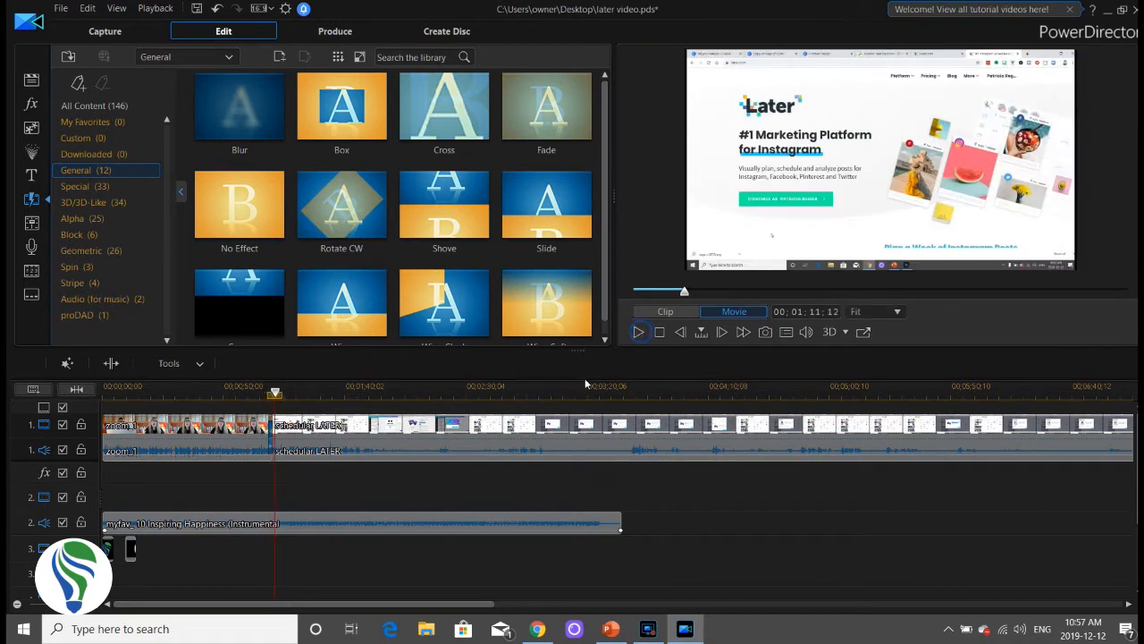
left_click(215, 9)
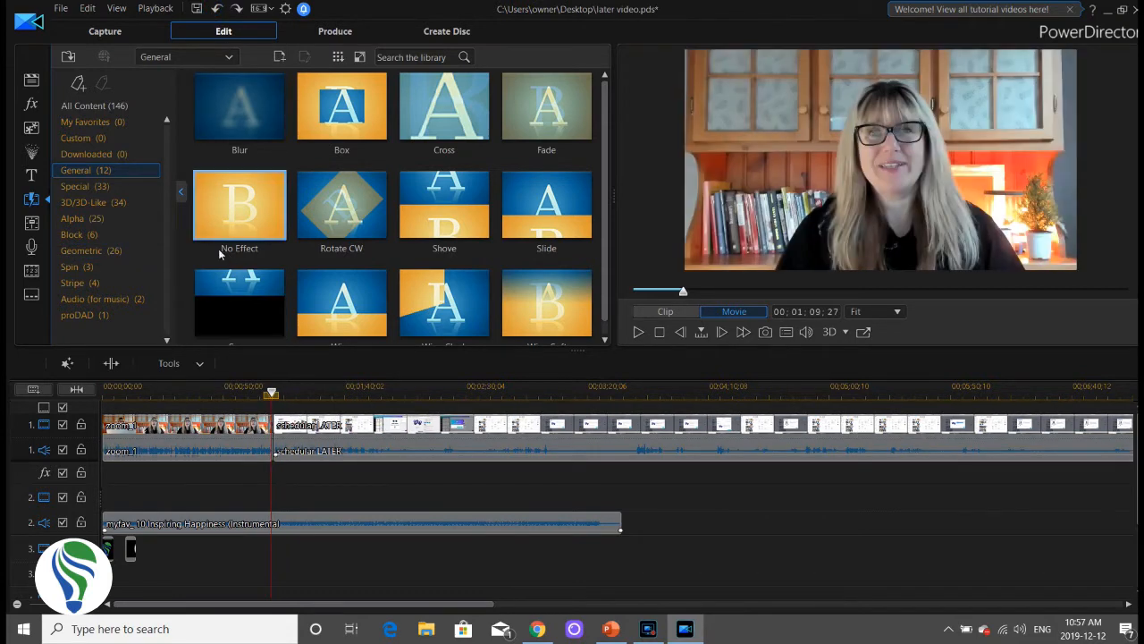
left_click(33, 228)
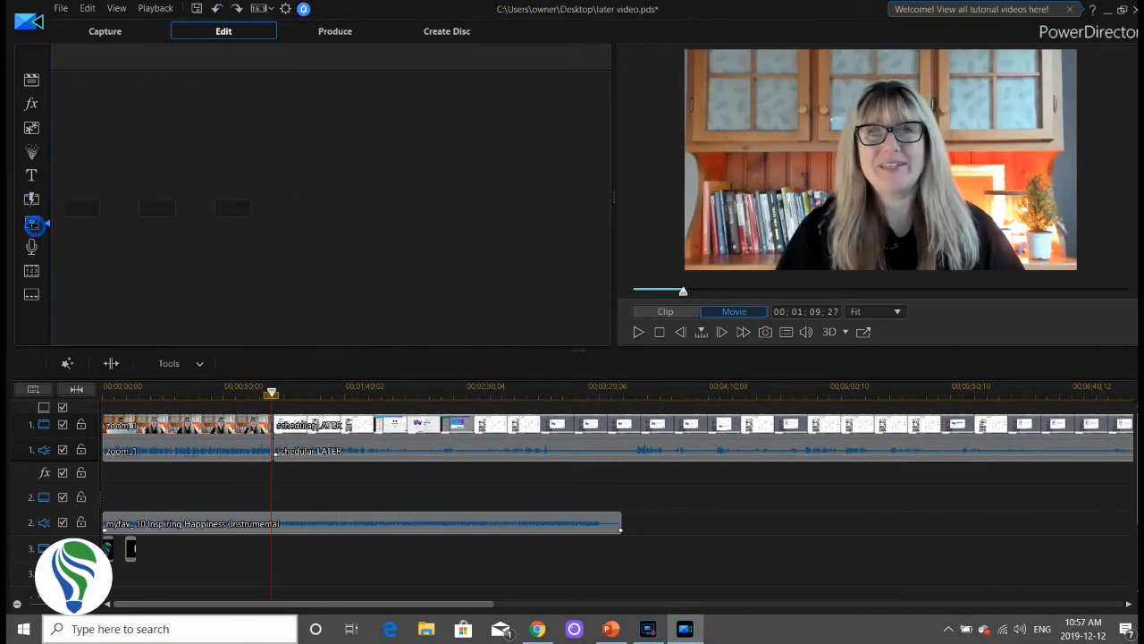
left_click(31, 271)
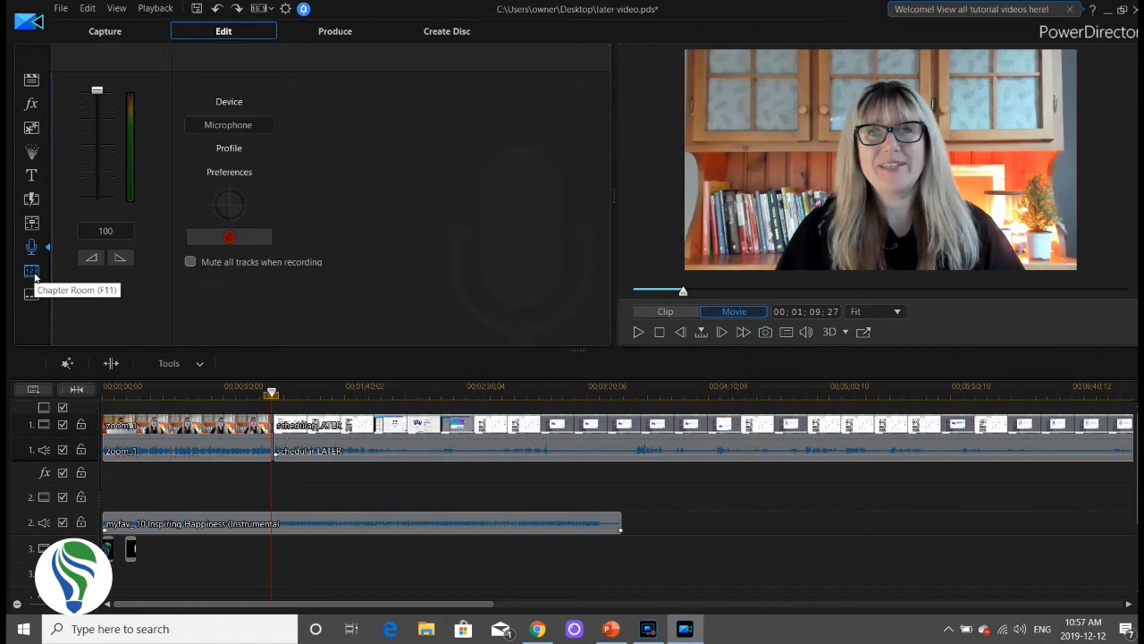
left_click(32, 80)
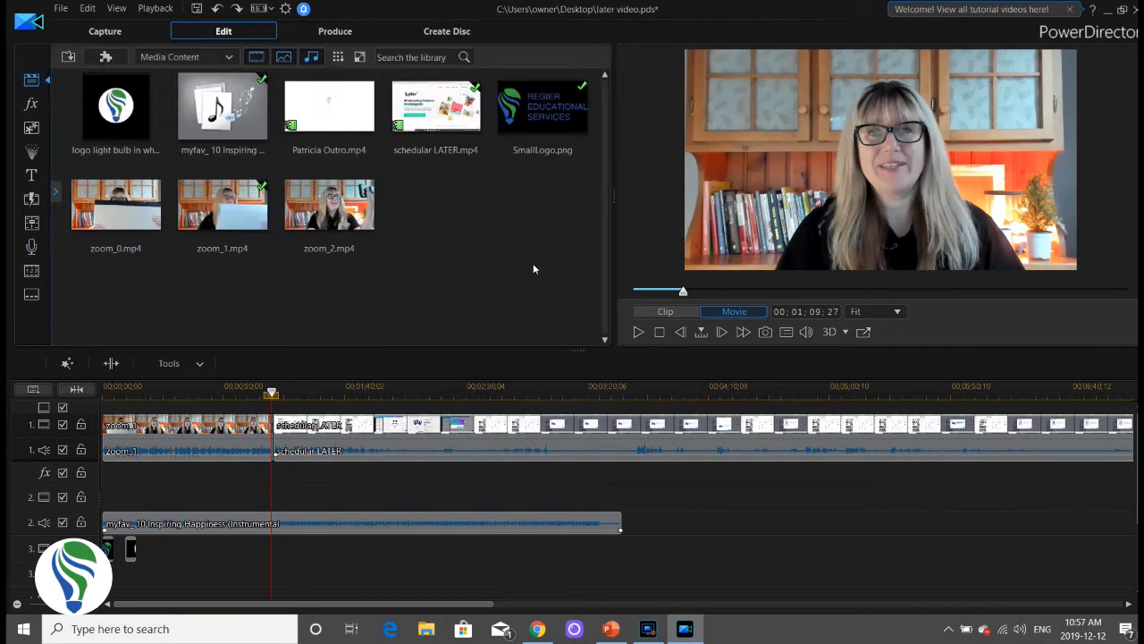
Step: Trim the background music on the second audio track to end where the first zoom_1 clip ends
left_click(616, 523)
left_click_drag(278, 524, 274, 524)
left_click(520, 471)
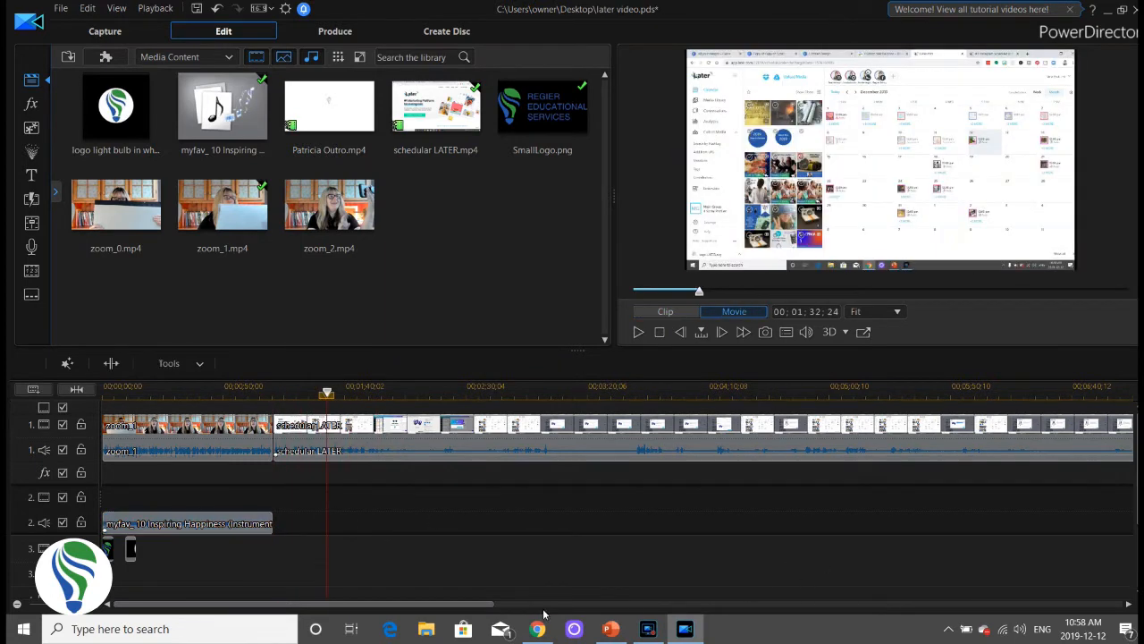
left_click_drag(435, 605, 319, 605)
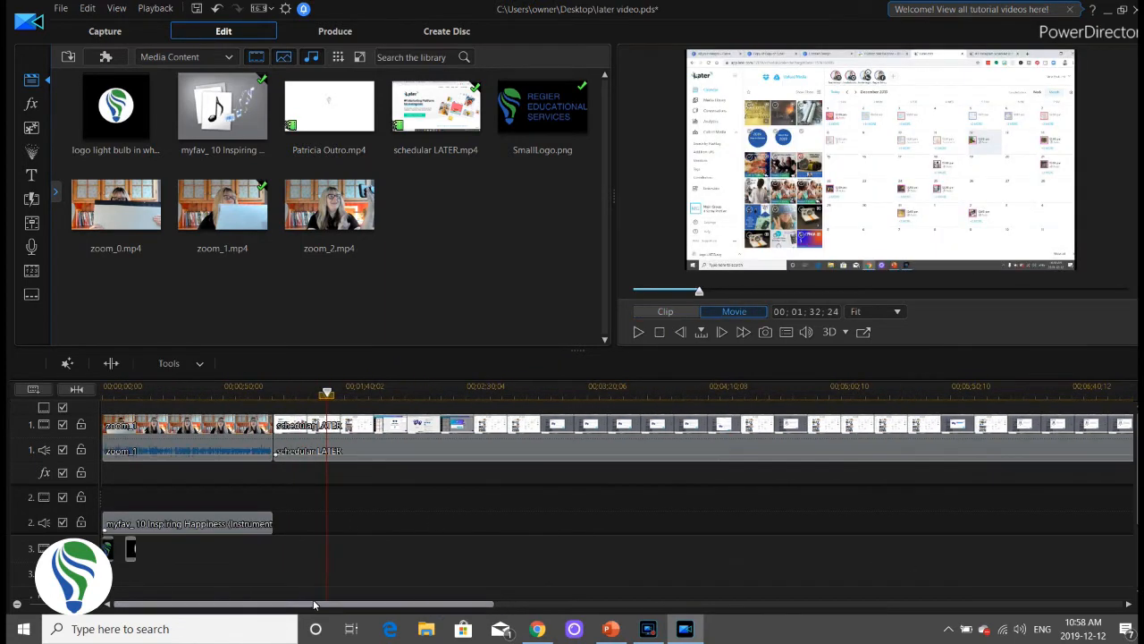
Step: Browse the custom title templates, previewing titles such as being & sensing, live your purpose and listen & interact
left_click(31, 175)
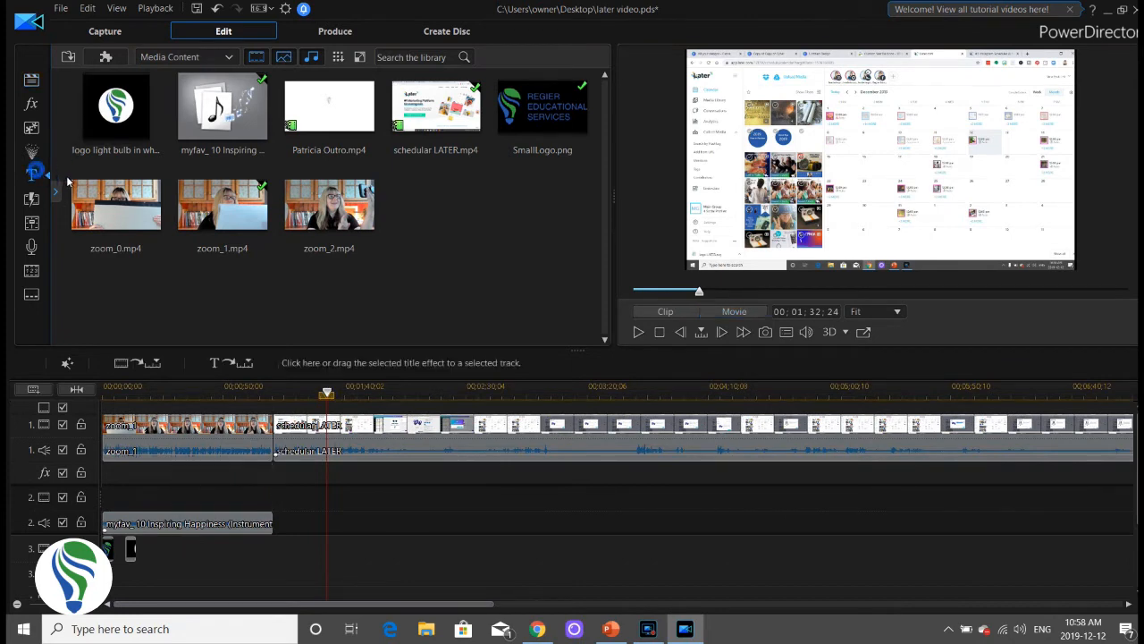
scroll(382, 153, "down", 3)
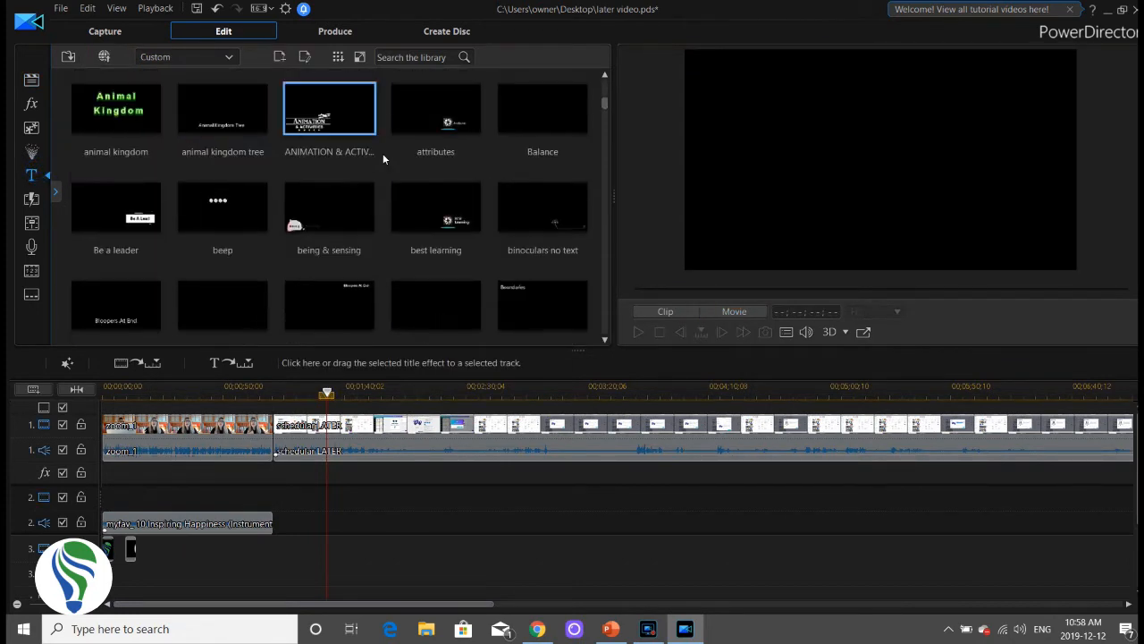
left_click(332, 230)
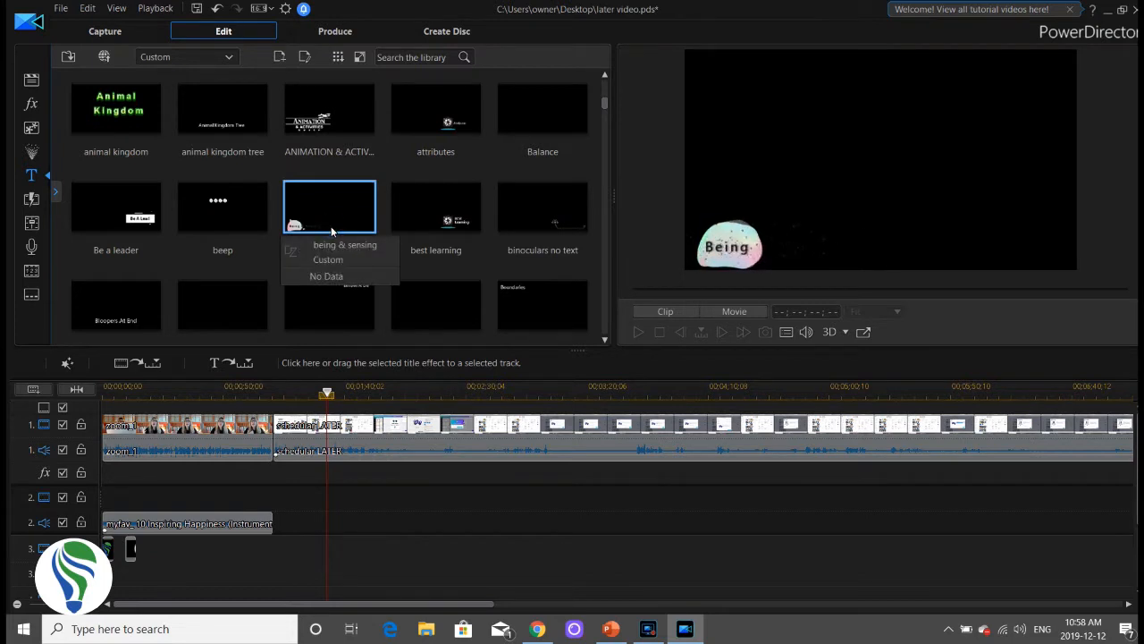
scroll(302, 273, "down", 3)
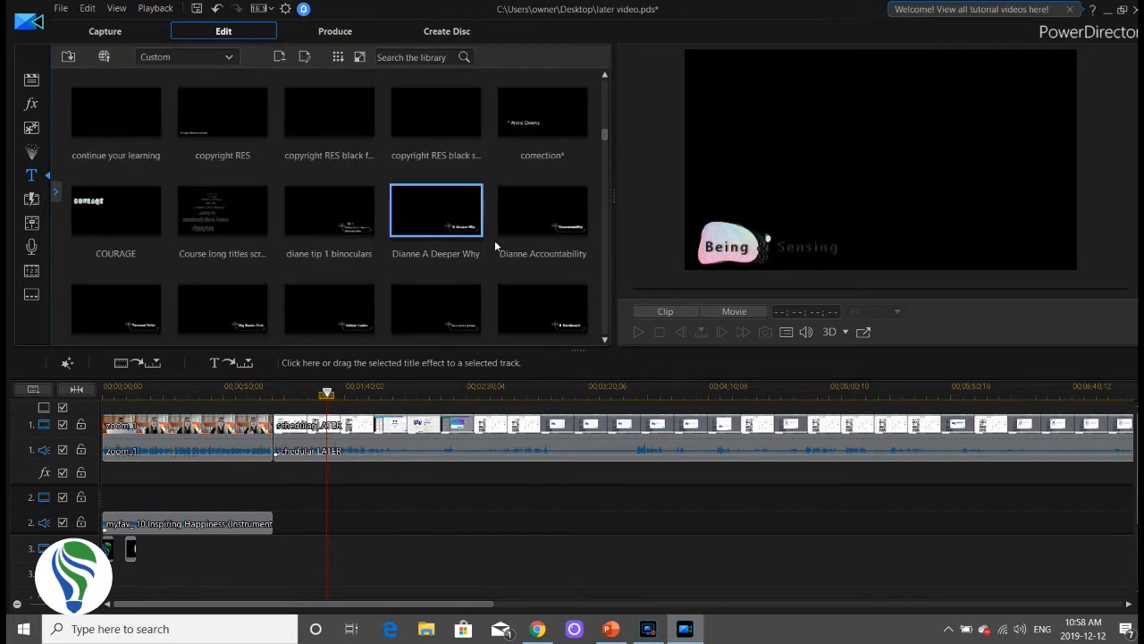
left_click(540, 219)
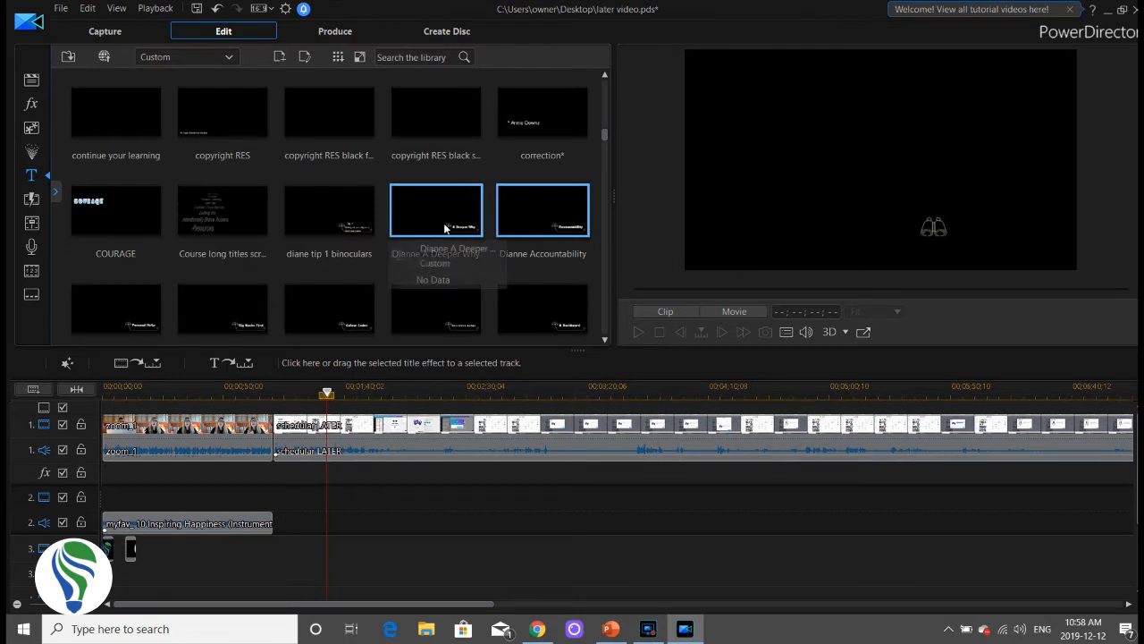
scroll(442, 232, "down", 3)
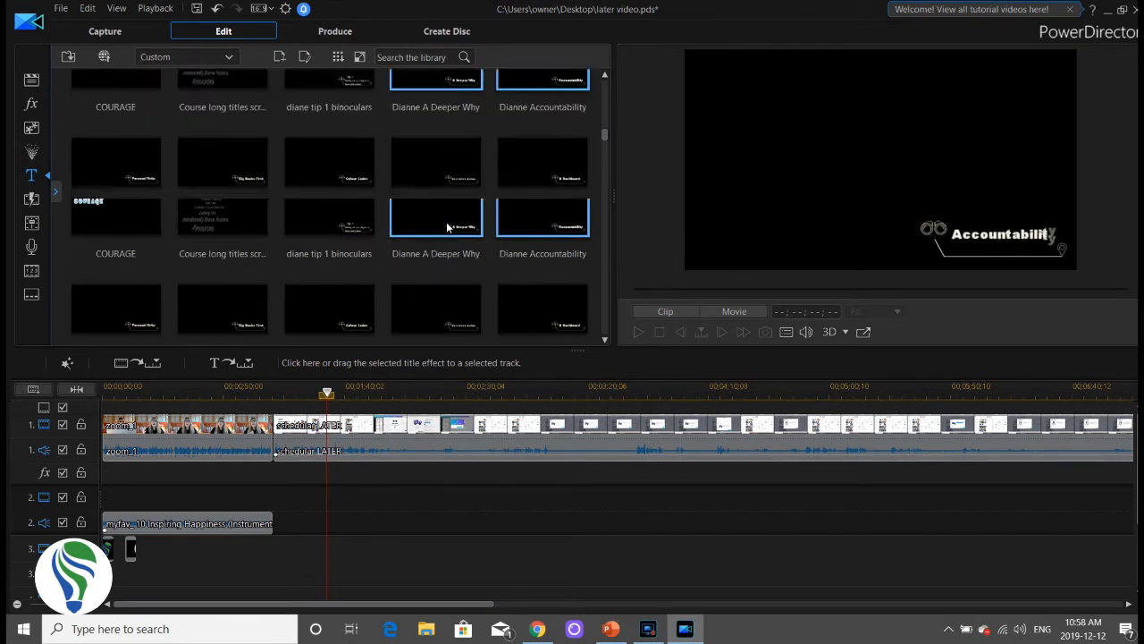
left_click(479, 229)
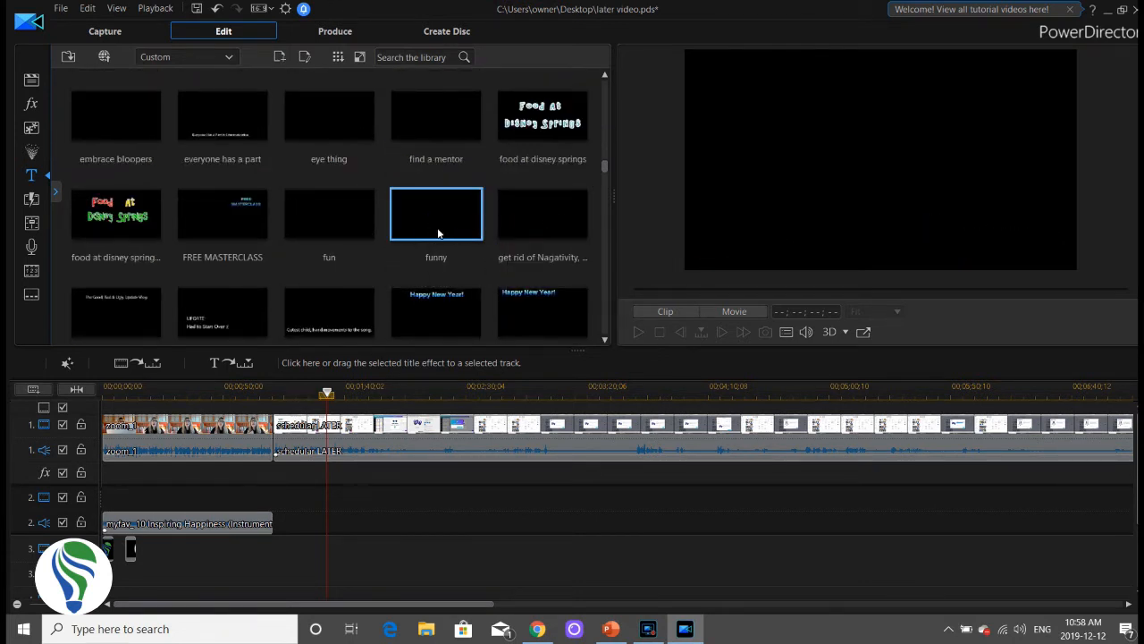
scroll(399, 236, "down", 5)
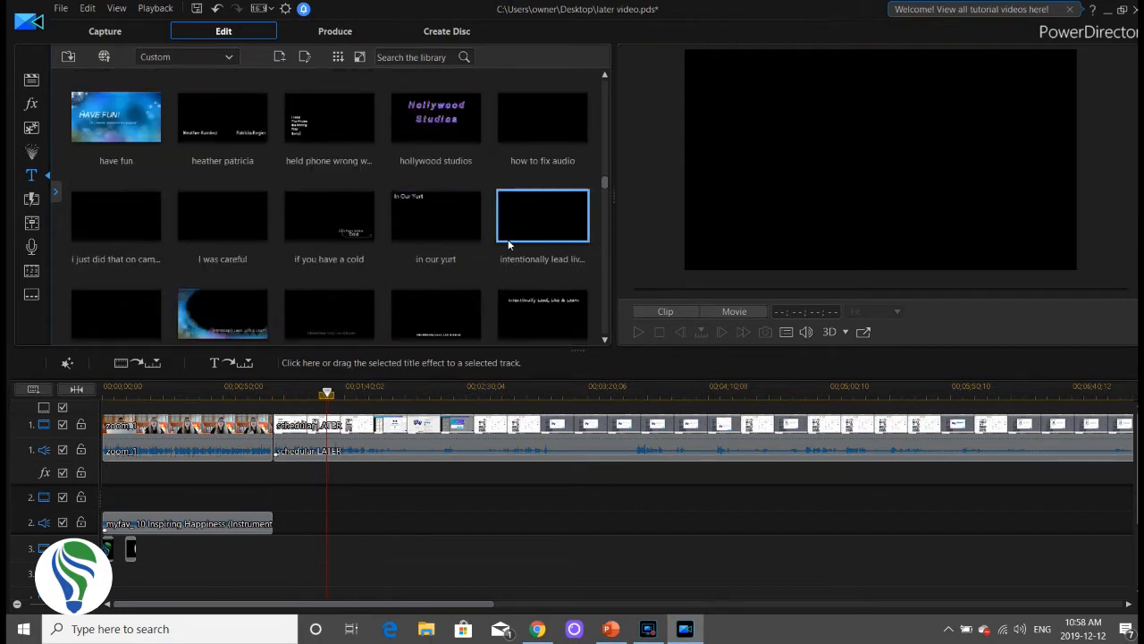
scroll(483, 237, "down", 5)
left_click(540, 227)
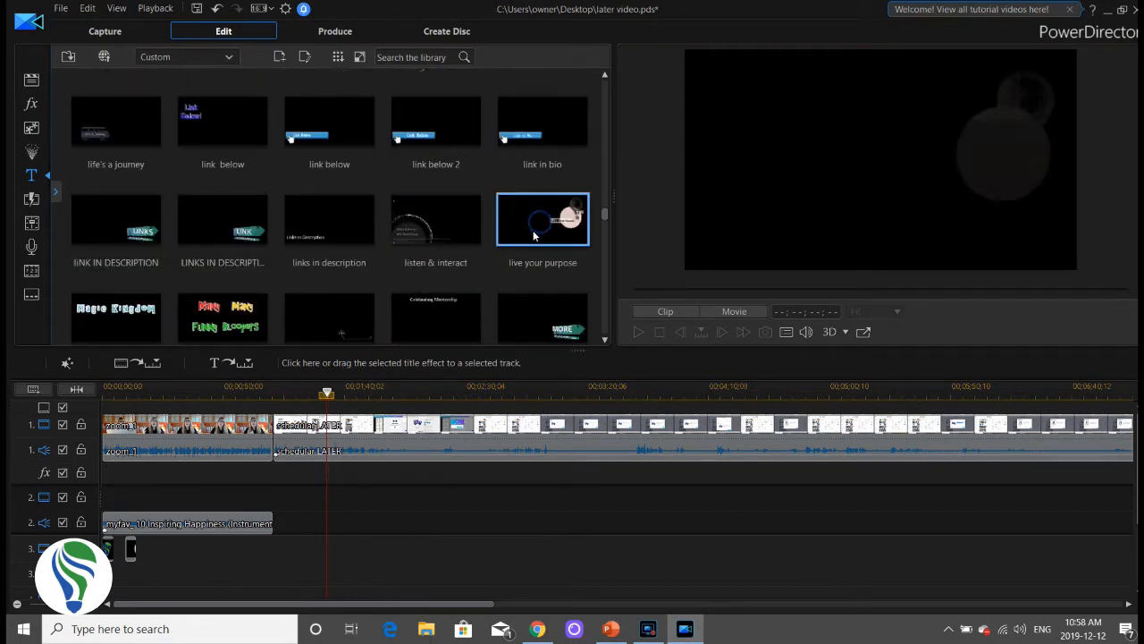
scroll(495, 242, "down", 3)
scroll(491, 241, "up", 3)
left_click(458, 223)
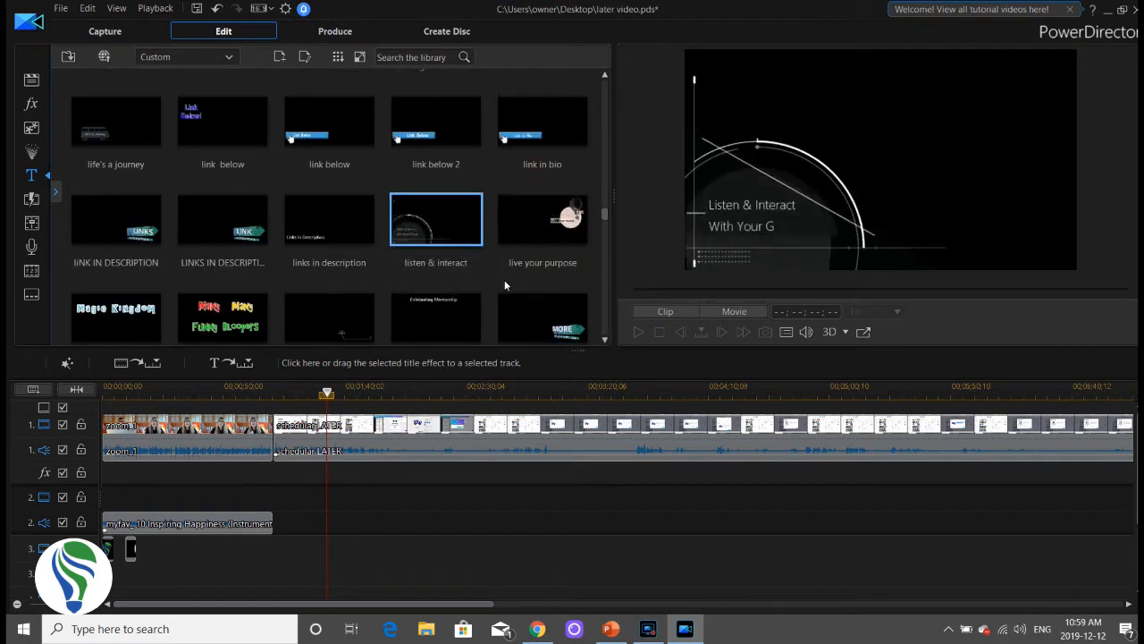
left_click_drag(404, 239, 357, 516)
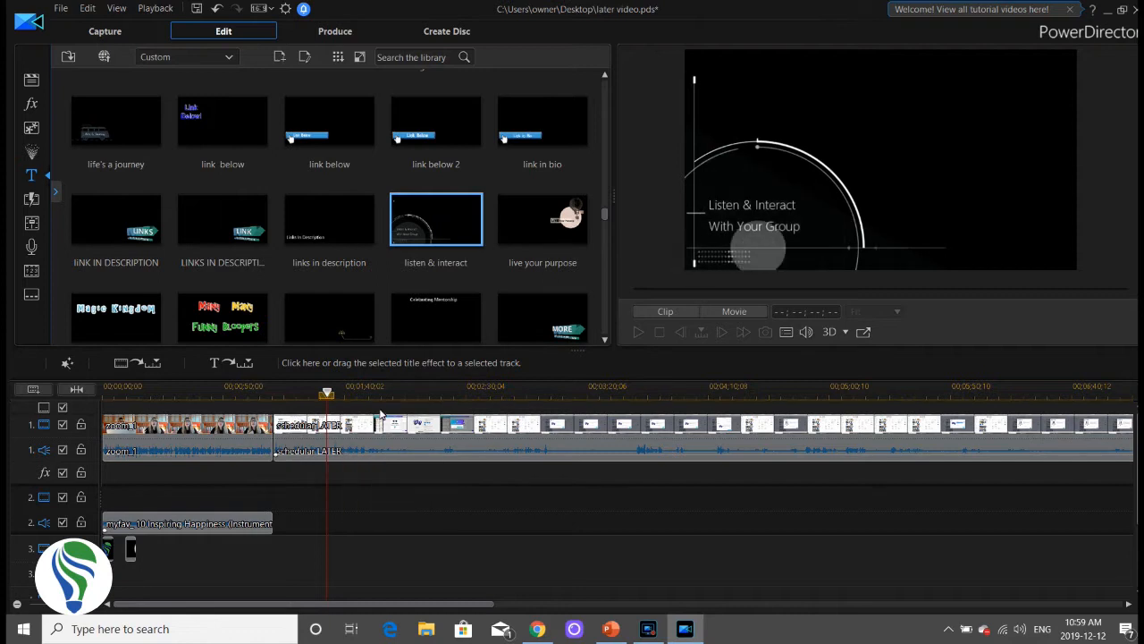
Step: Add the MORE AT THE END title to the second video track over the last seconds of the first zoom_1 clip and preview it
left_click_drag(565, 332, 249, 512)
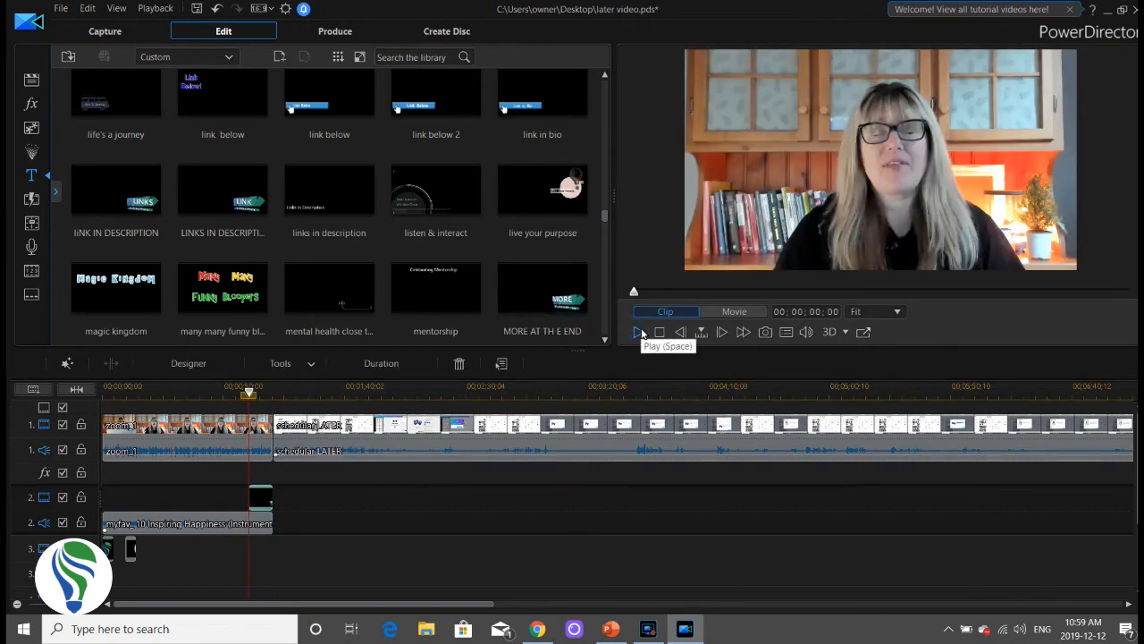
left_click(637, 333)
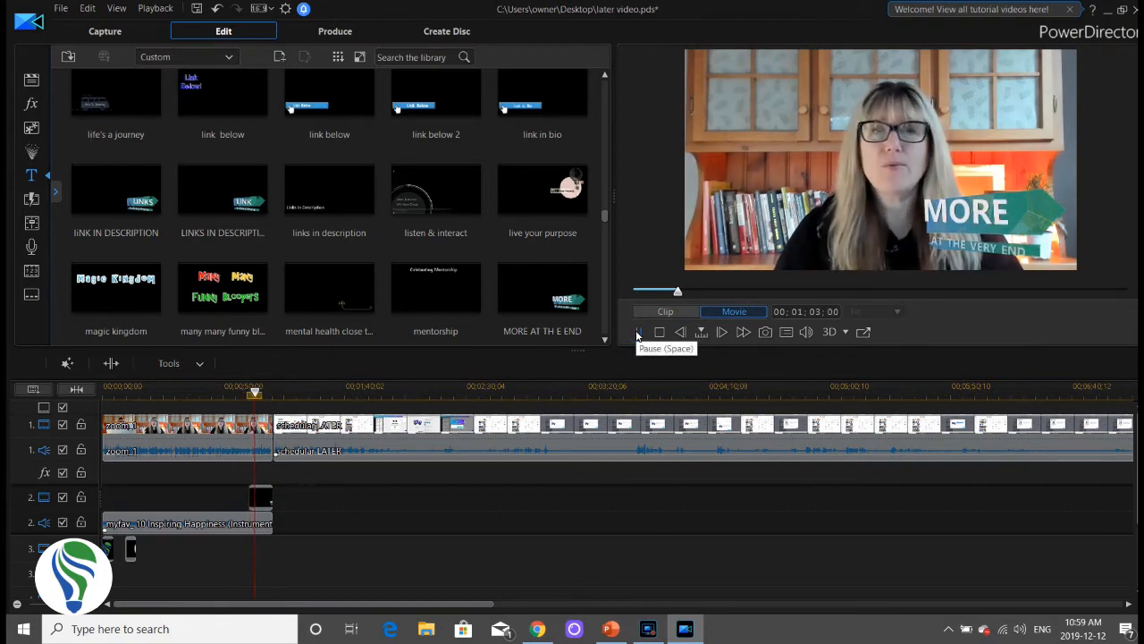
left_click(637, 332)
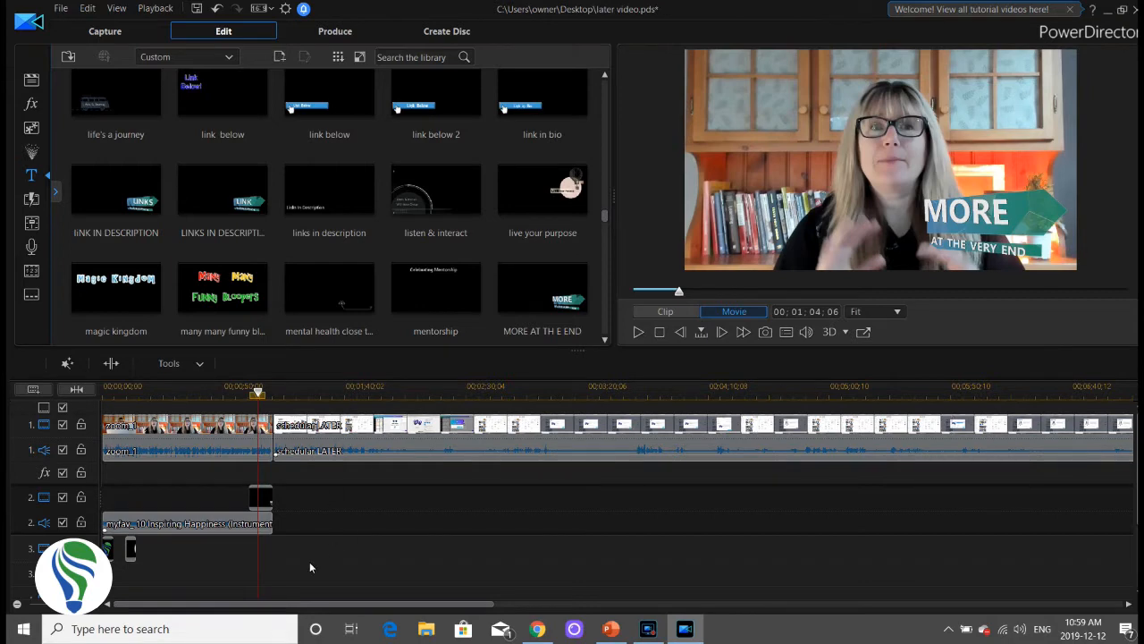
Step: Add the outro video from the media library to the first video track directly after the last zoom_1 clip
left_click_drag(317, 607, 681, 608)
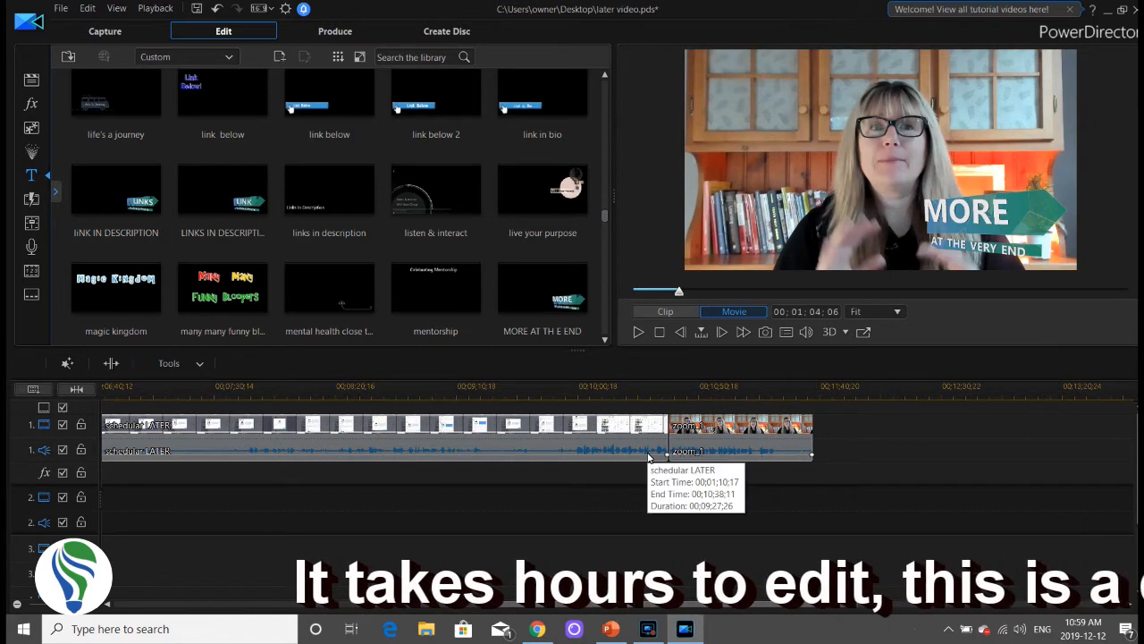
left_click(31, 80)
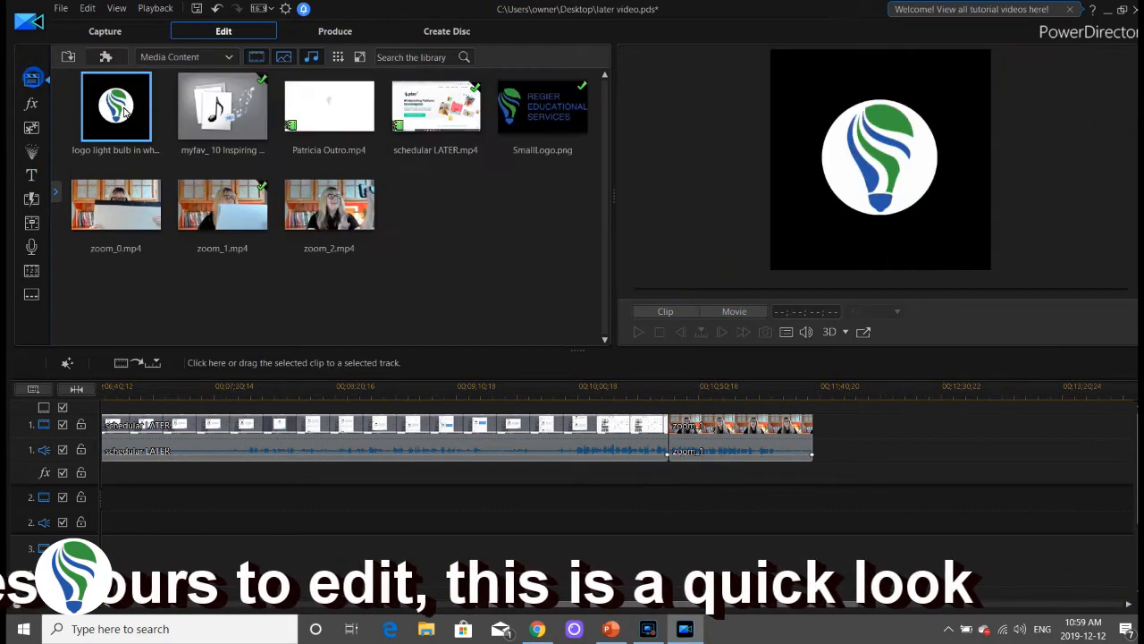
left_click_drag(329, 106, 817, 432)
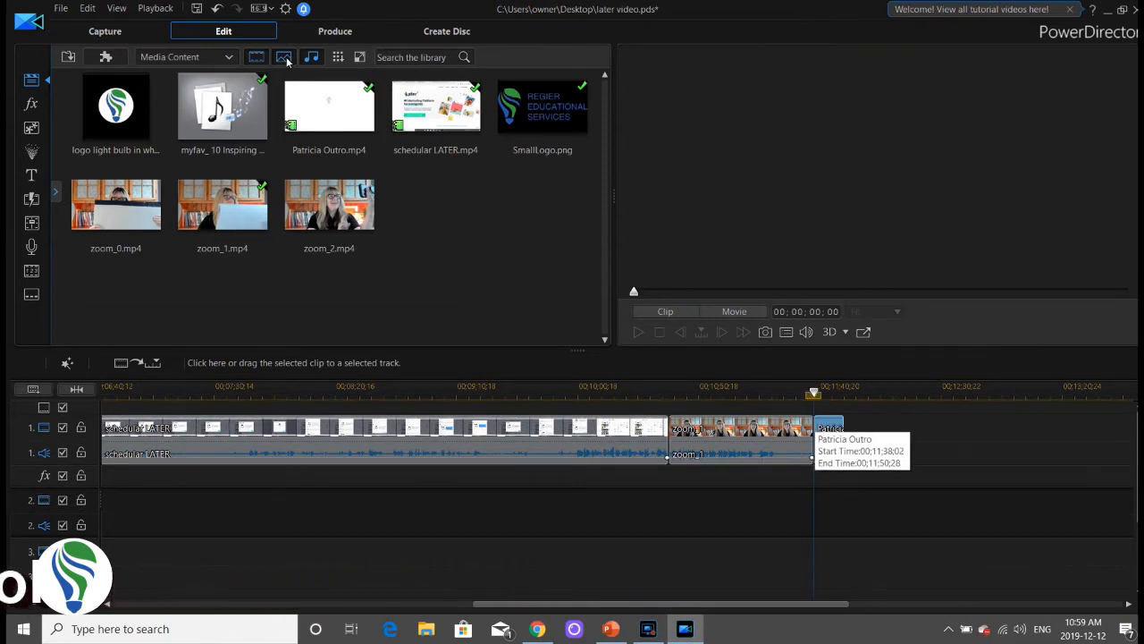
Step: Add the Inspiring Happiness music to the second audio track from about 00;11;08 and trim it to end with the outro
left_click_drag(230, 96, 742, 510)
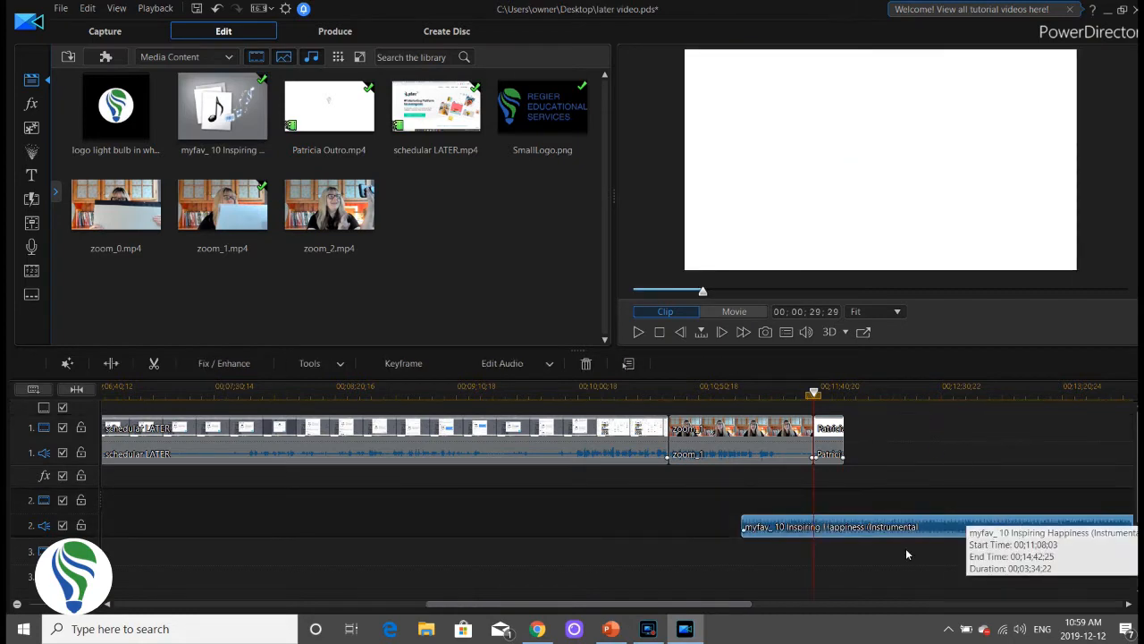
left_click_drag(748, 603, 819, 612)
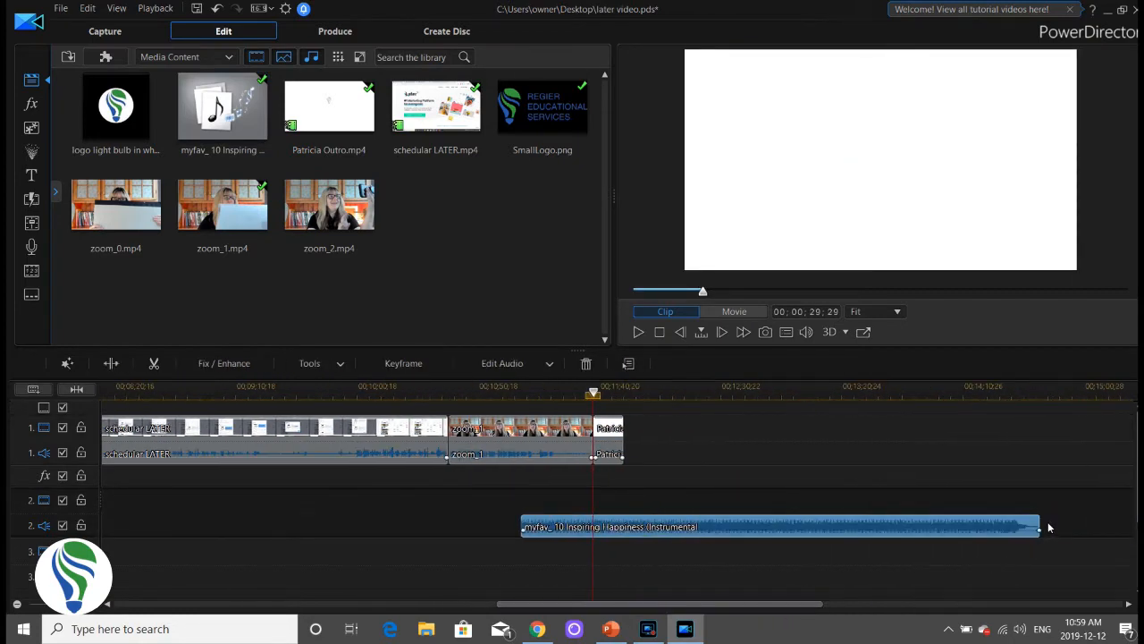
left_click_drag(1038, 524, 624, 499)
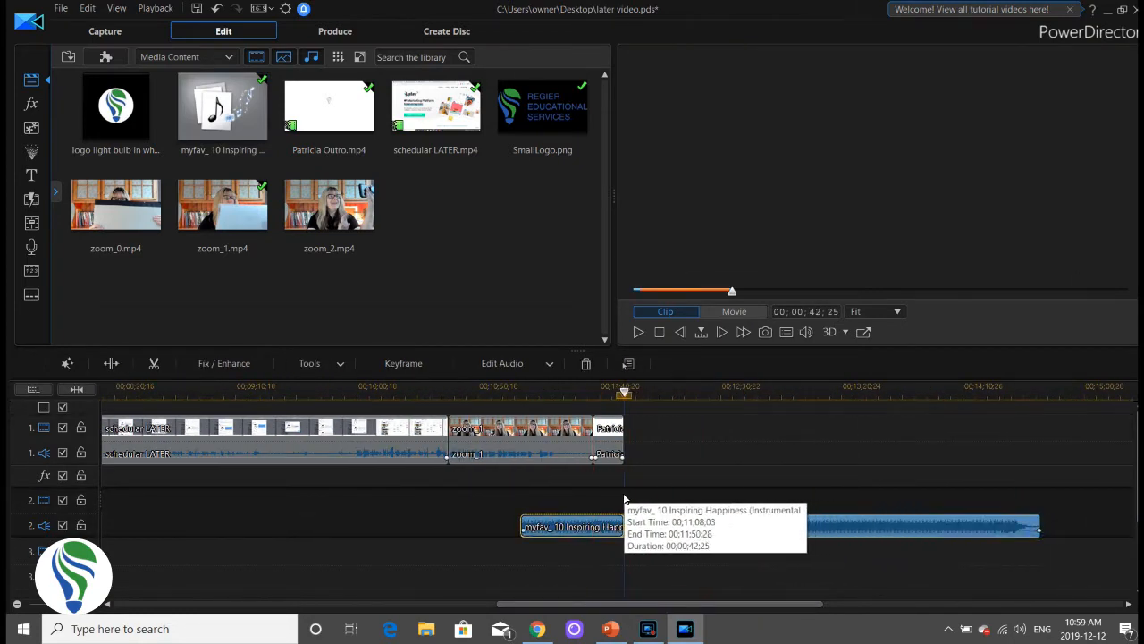
left_click_drag(674, 570, 643, 555)
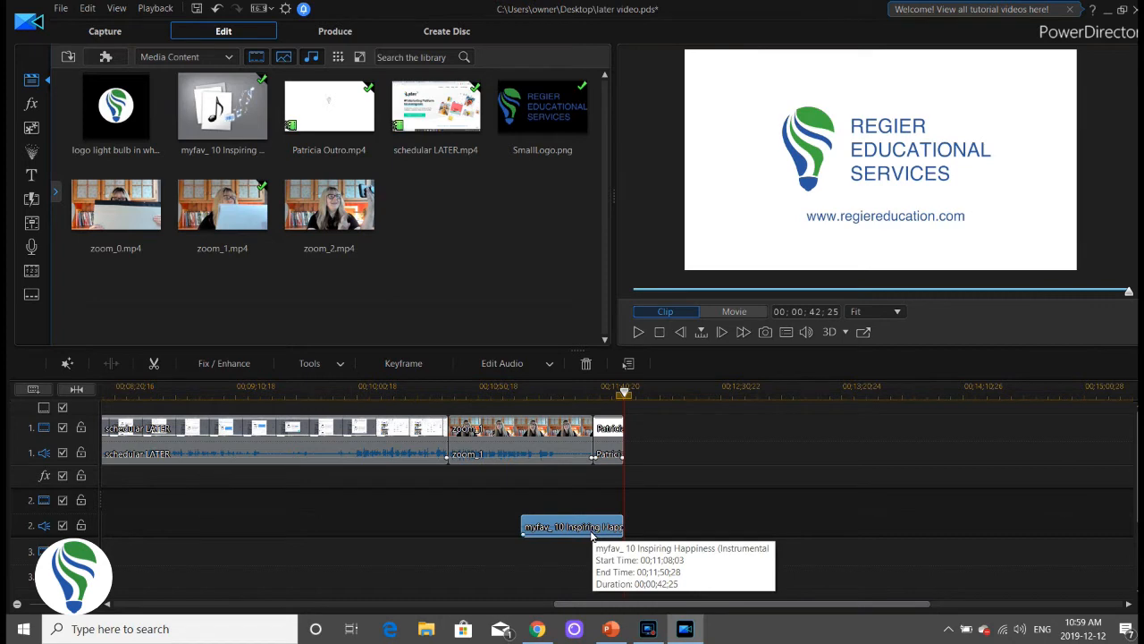
left_click(216, 9)
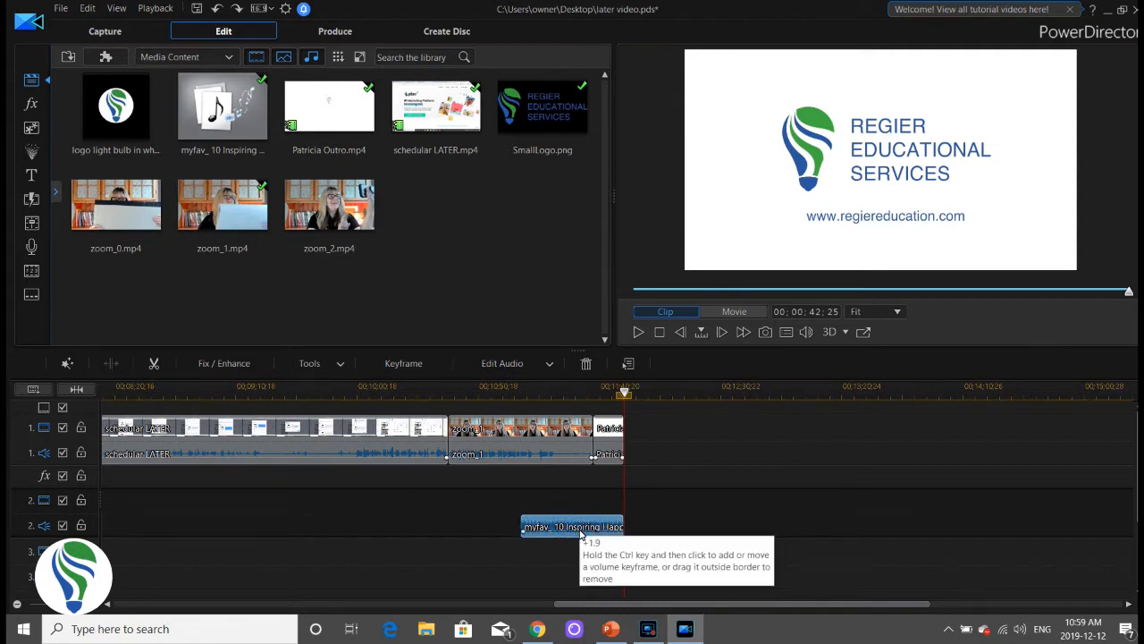
Step: Preview the end of the last zoom_1 clip and split both that clip and the music below it at 00;11;26;01
left_click(625, 397)
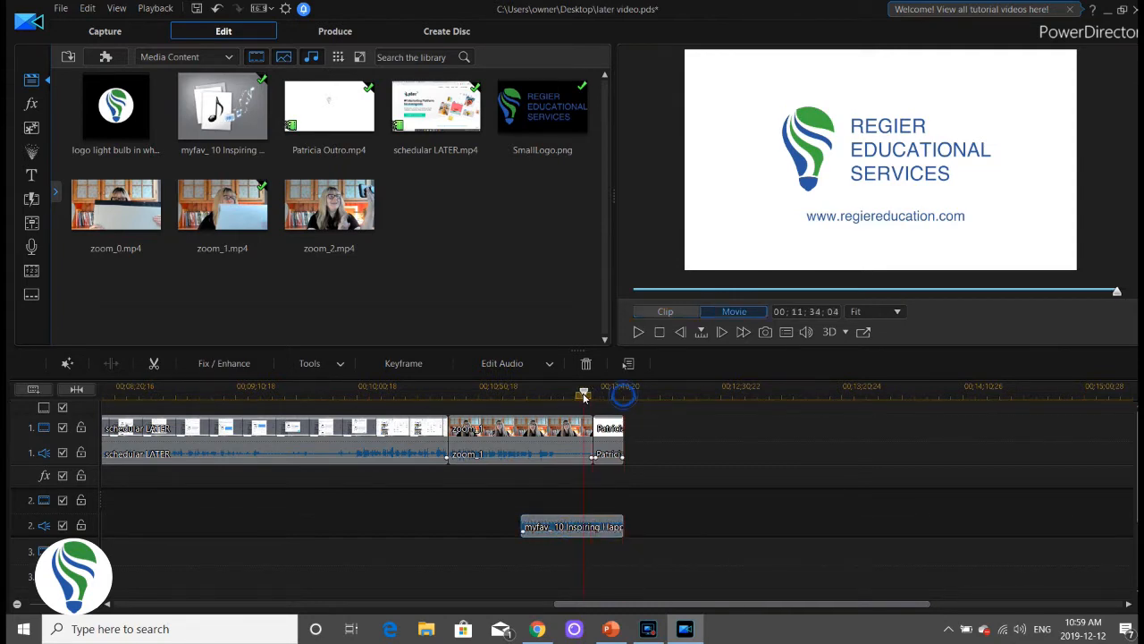
left_click_drag(584, 397, 575, 395)
left_click(638, 332)
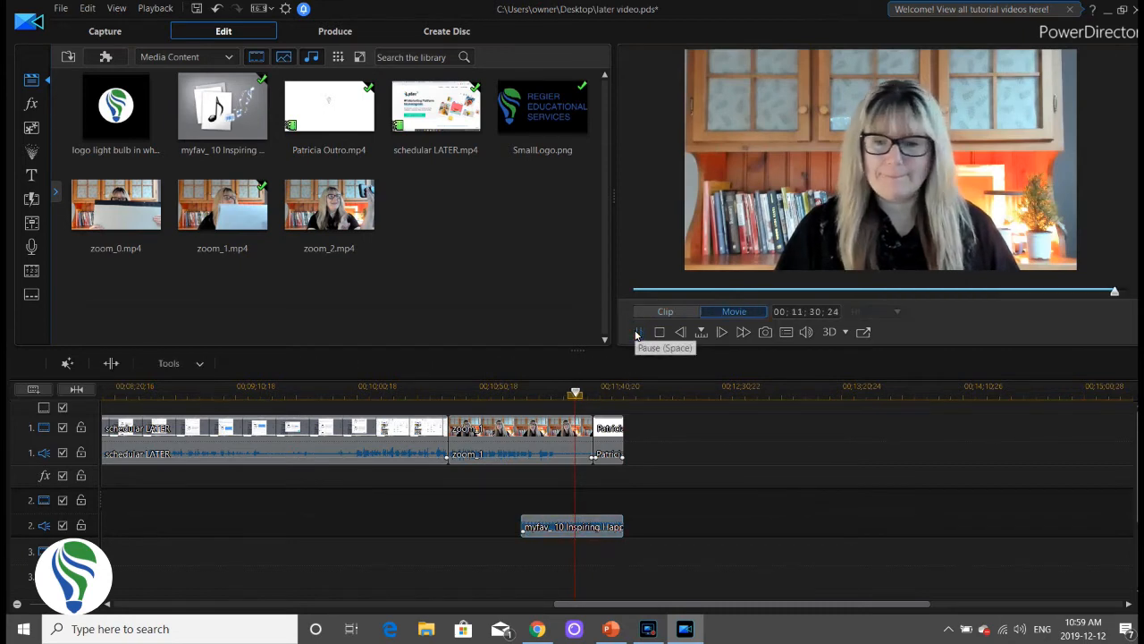
left_click(564, 393)
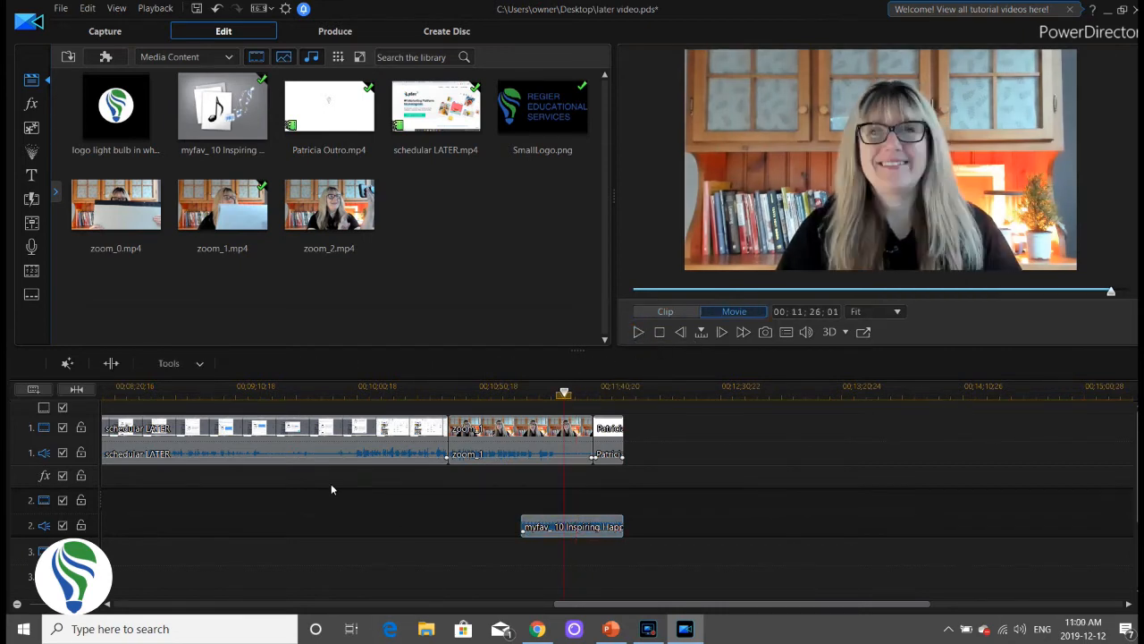
key("ctrl+t")
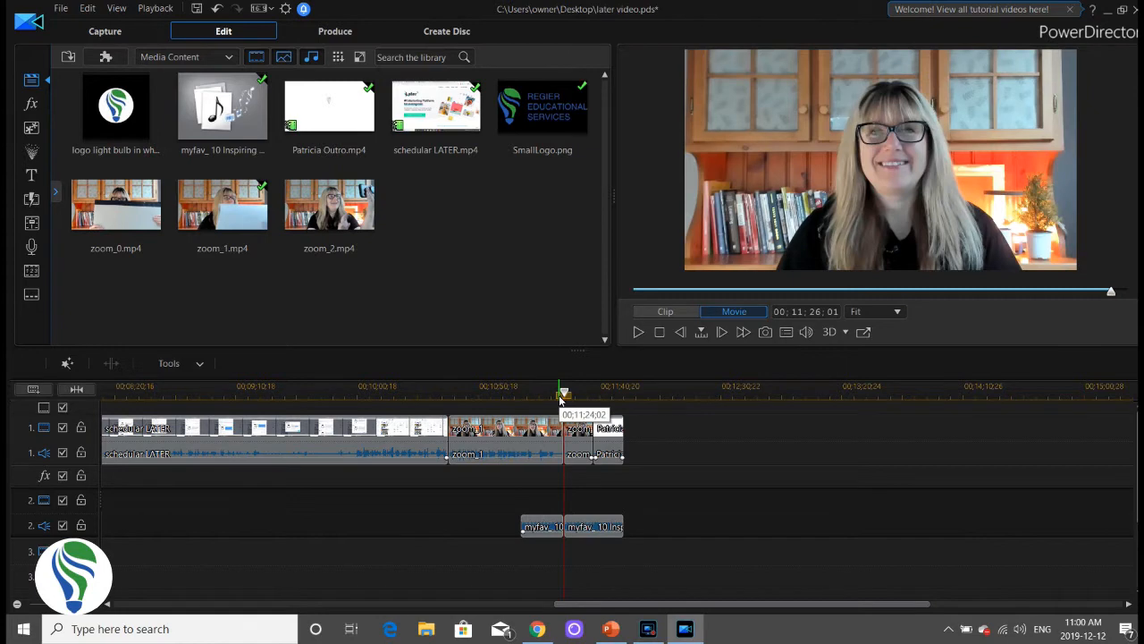
Step: Move the split-off end piece of zoom_1 well past the outro and move the outro directly against the remaining zoom_1 clip
left_click_drag(572, 444, 926, 438)
left_click(599, 447)
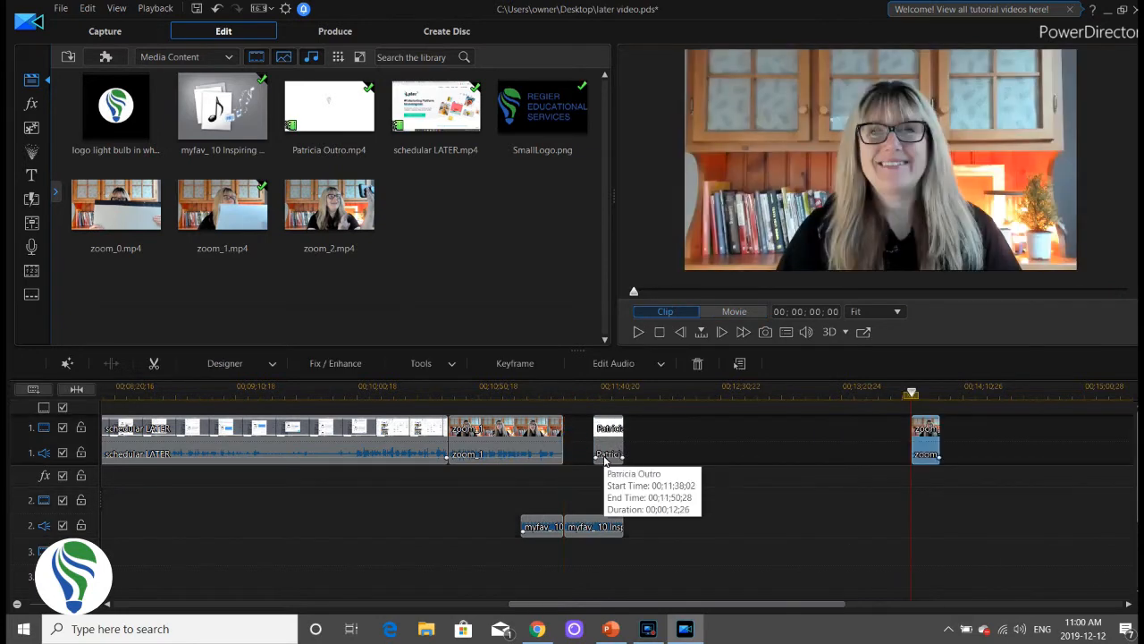
left_click_drag(572, 462, 577, 464)
Step: Preview the end of the remaining zoom_1 clip from about 00;11;18;19 and adjust the volume of the music piece below it
left_click_drag(593, 394, 545, 394)
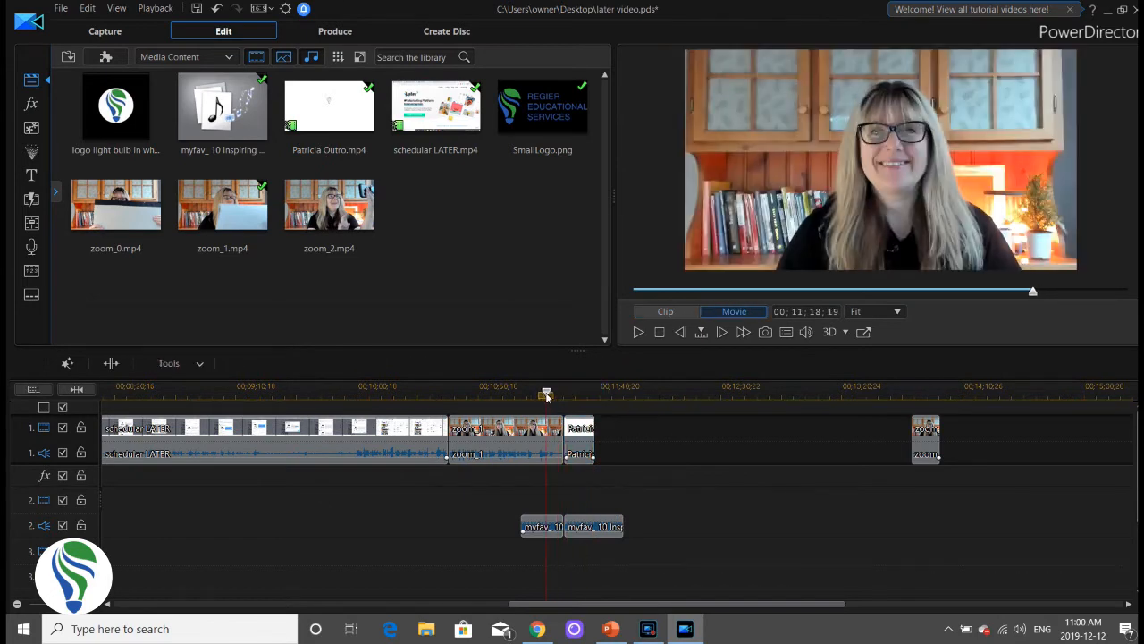
left_click(637, 332)
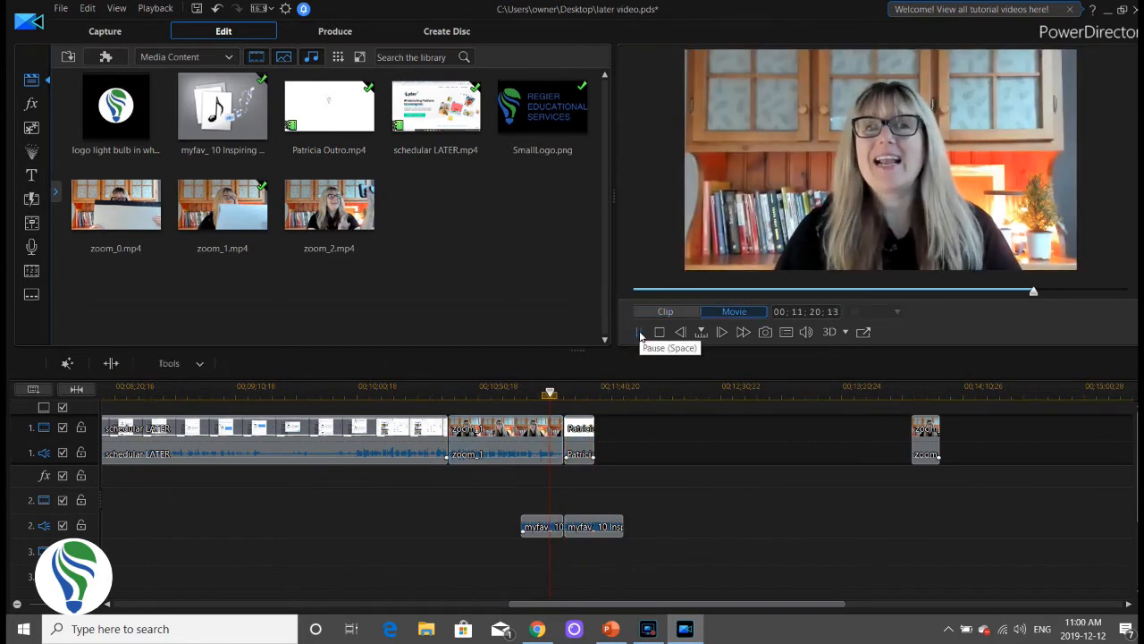
left_click(638, 333)
left_click(548, 527)
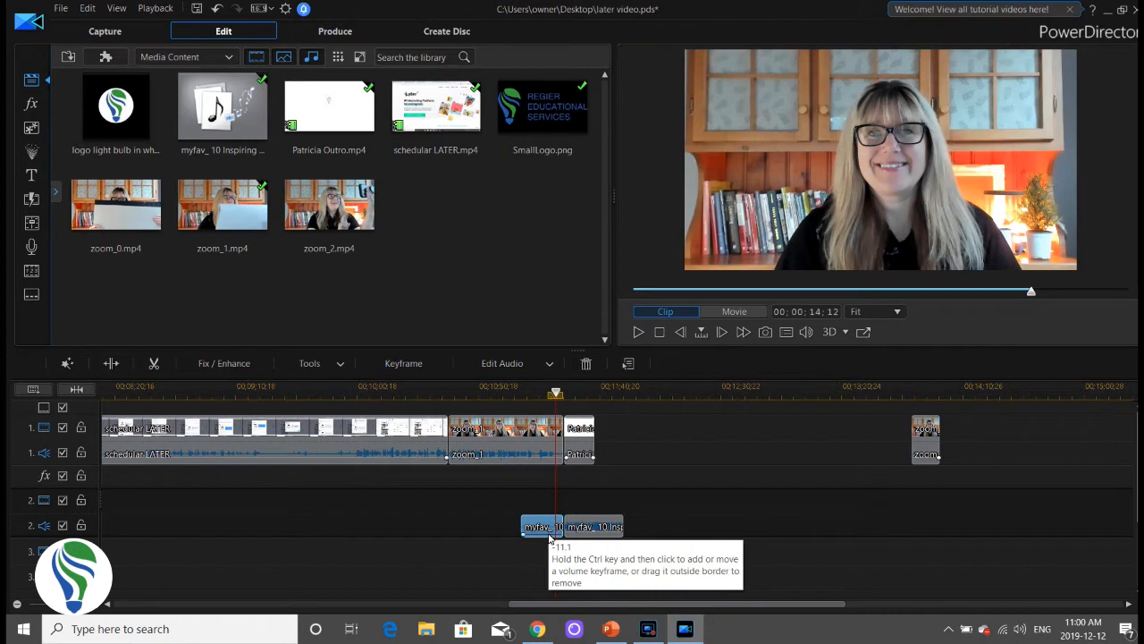
left_click_drag(549, 535, 550, 532)
Step: Split zoom_1 and the music at 00;11;22;17 and remove both short pieces after the cut, closing the gap before the outro
left_click(559, 396)
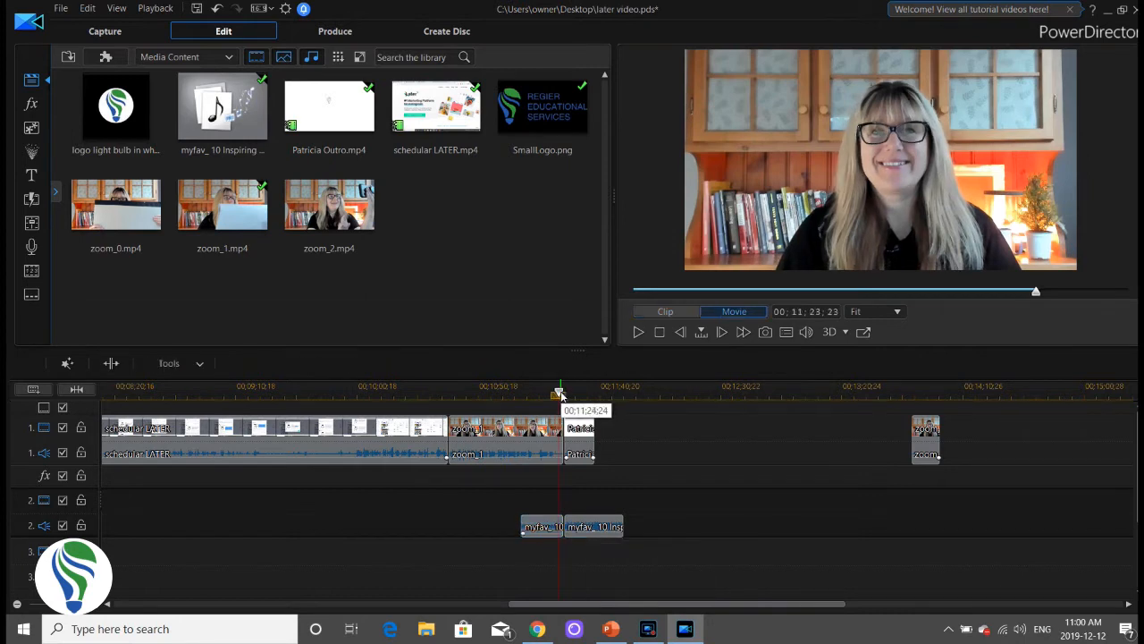
left_click(556, 397)
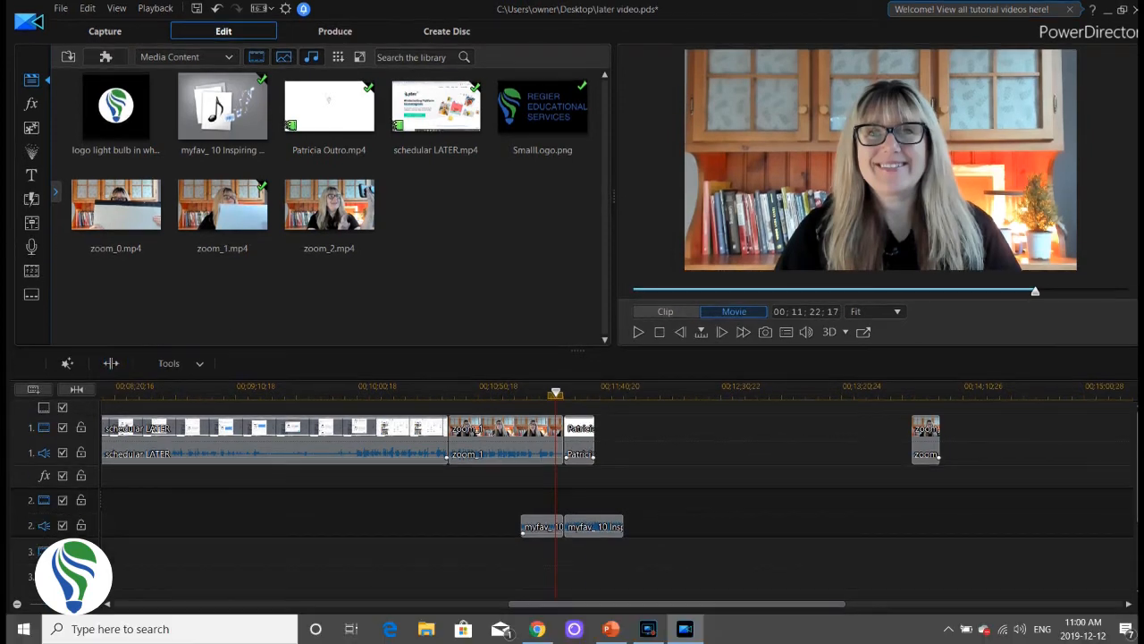
left_click(561, 443)
right_click(563, 444)
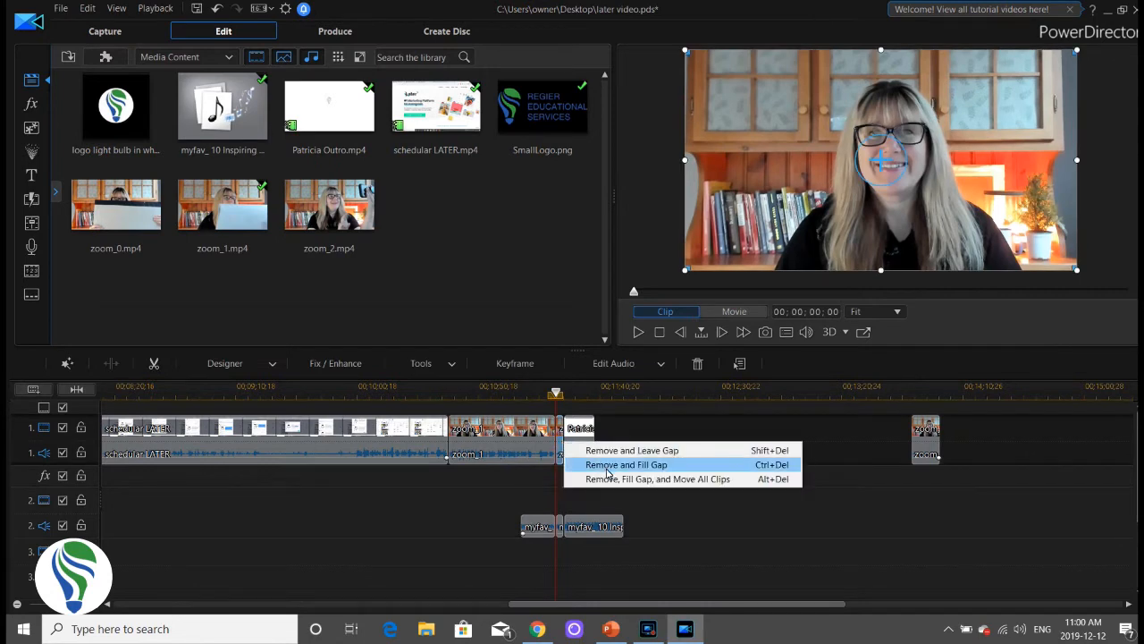
left_click(620, 476)
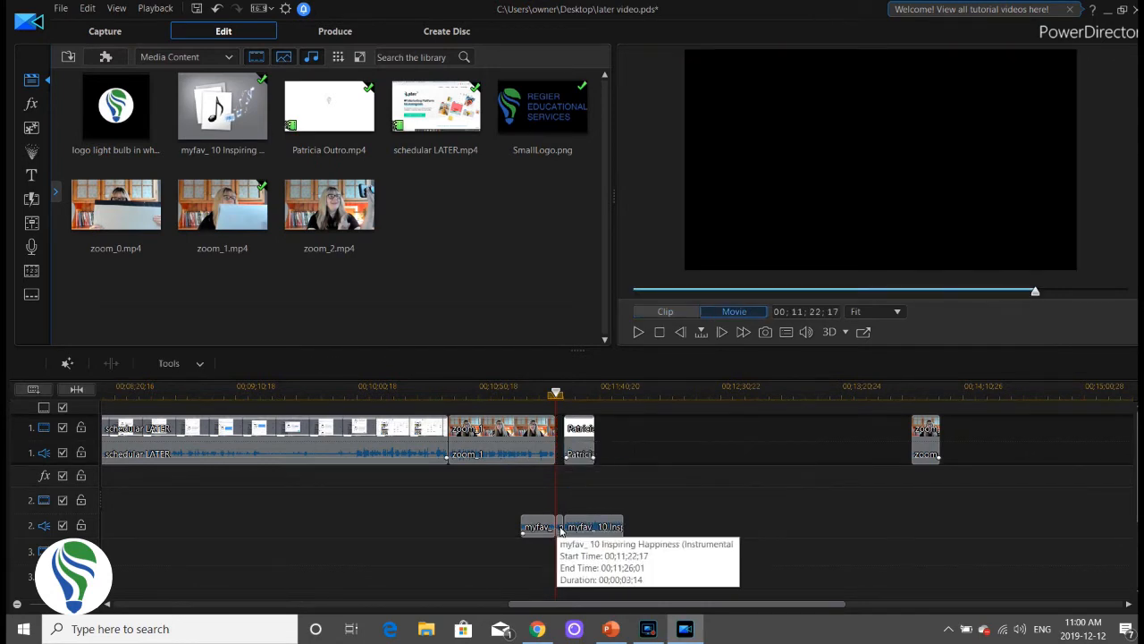
left_click(559, 528)
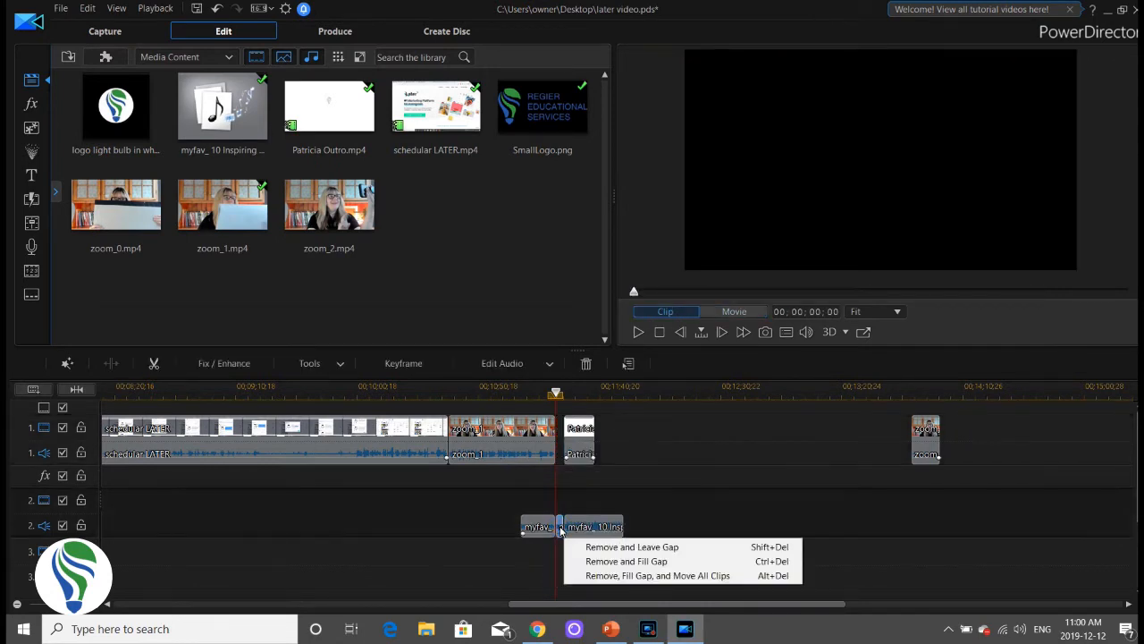
left_click(617, 576)
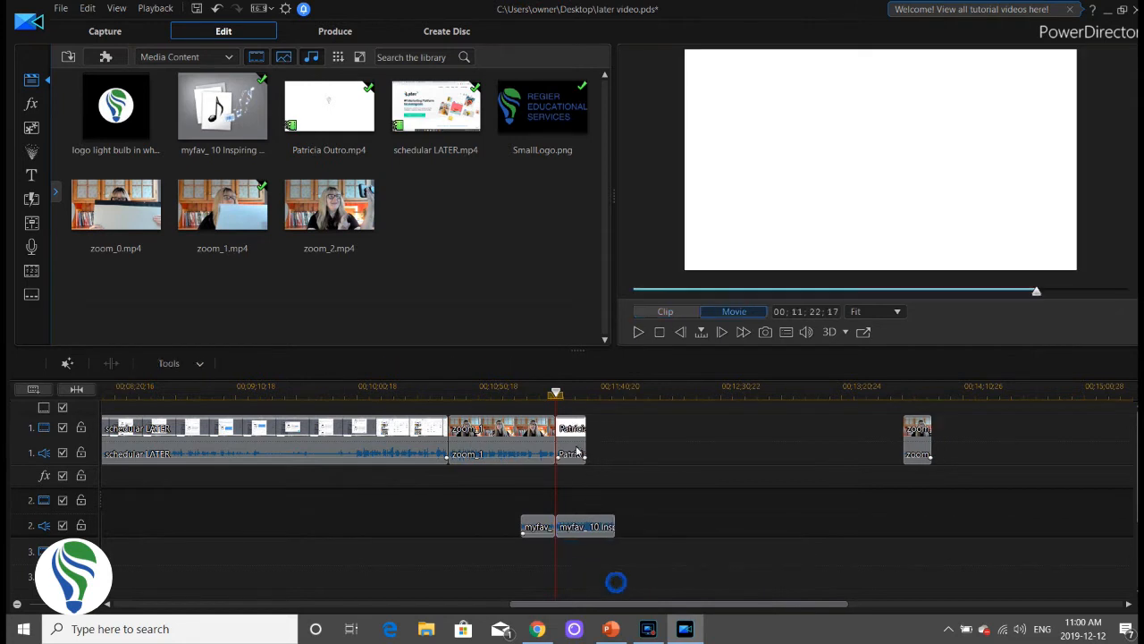
Step: Preview the transition into the outro, delete the leftover zoom_1 piece and trim the music to end with the outro
left_click(546, 392)
left_click(638, 333)
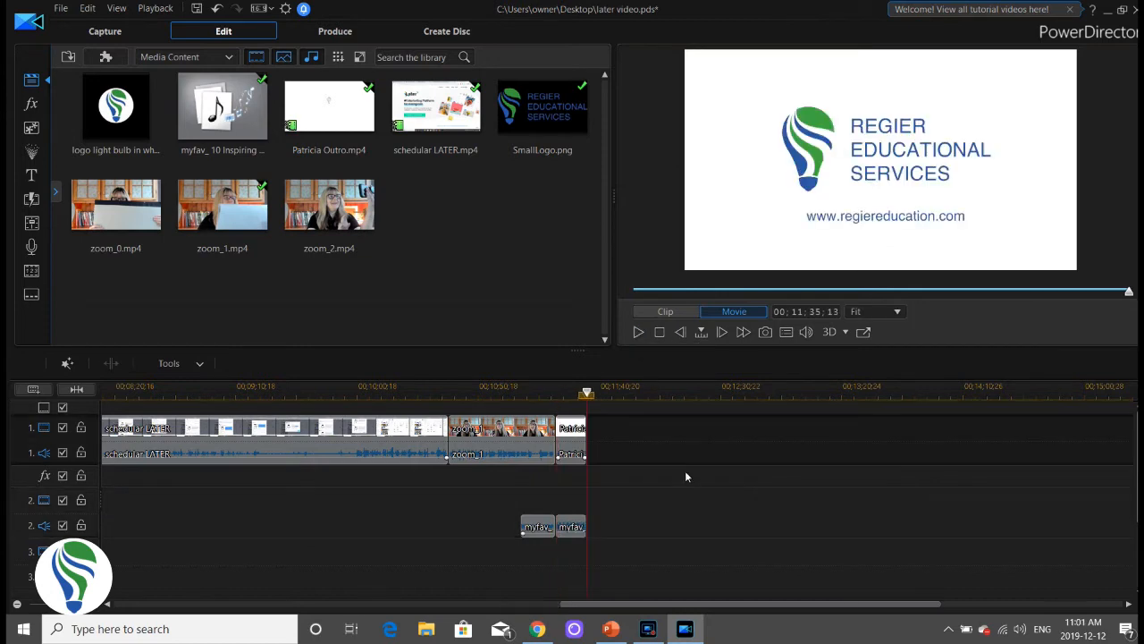
Step: Add zoom_2.mp4 to the third video track for the outro's duration and shrink its picture into the frame's upper-right corner
left_click(570, 429)
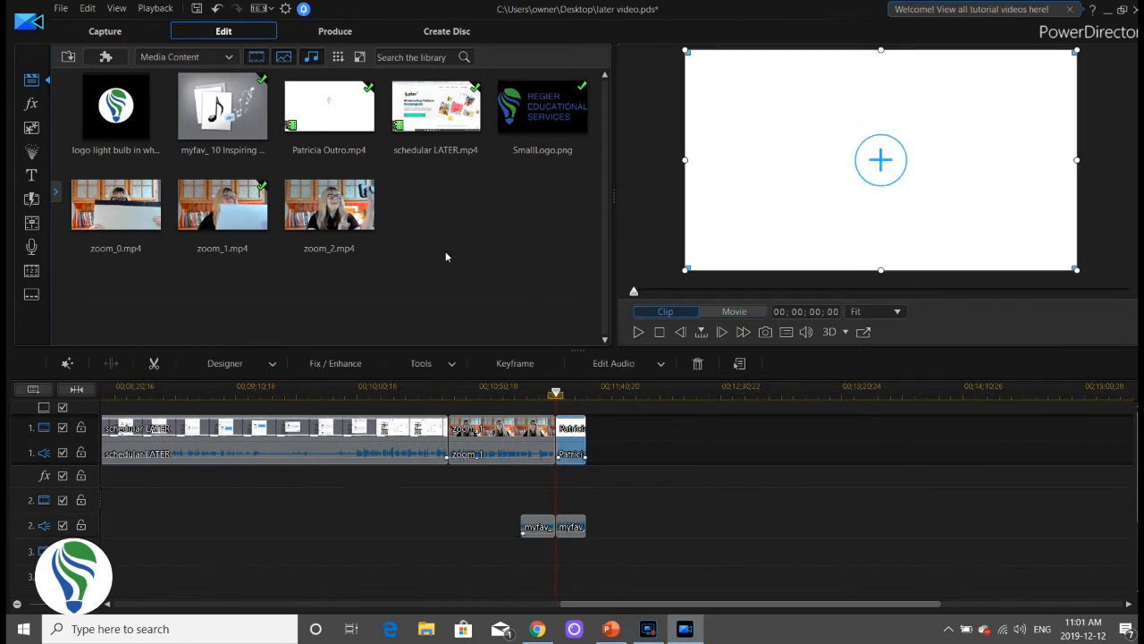
left_click_drag(354, 207, 557, 582)
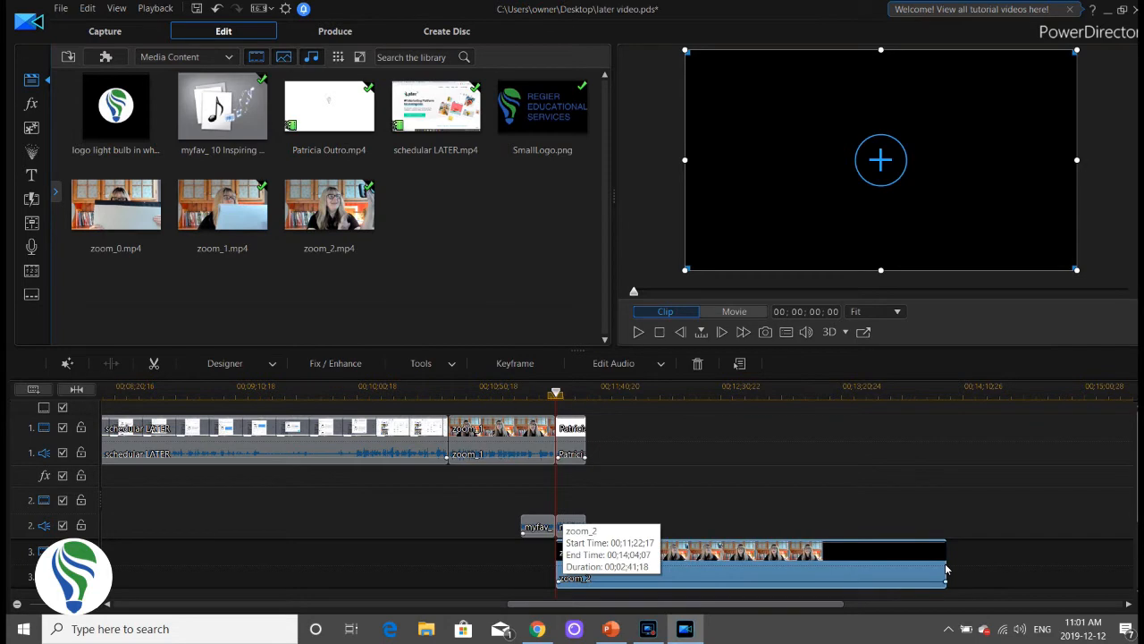
left_click_drag(946, 568, 588, 573)
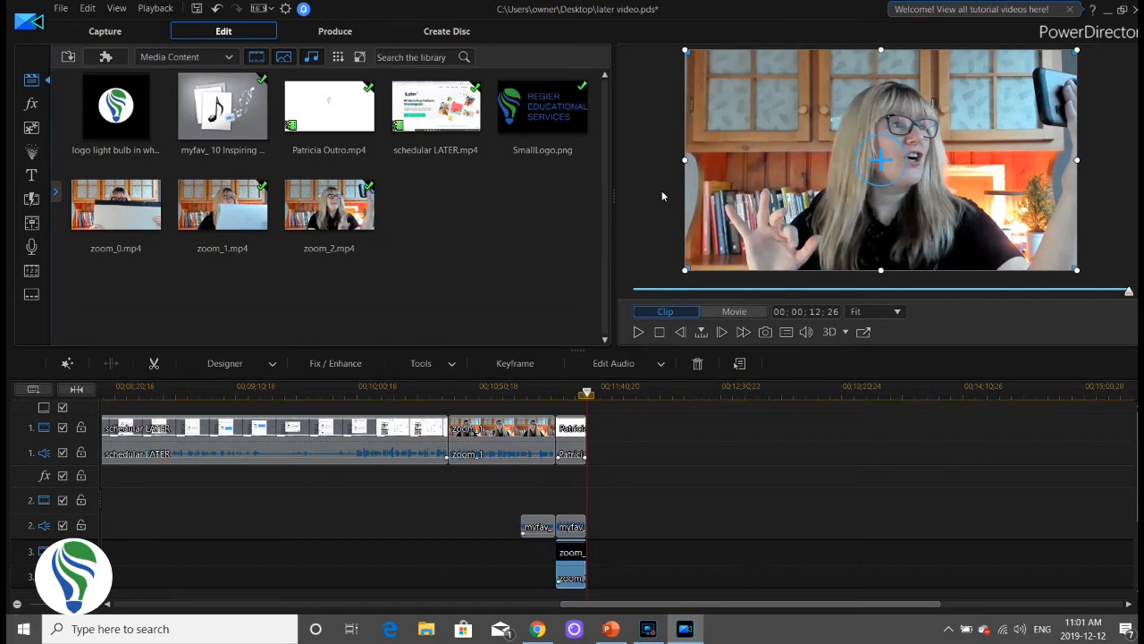
left_click_drag(684, 271, 942, 118)
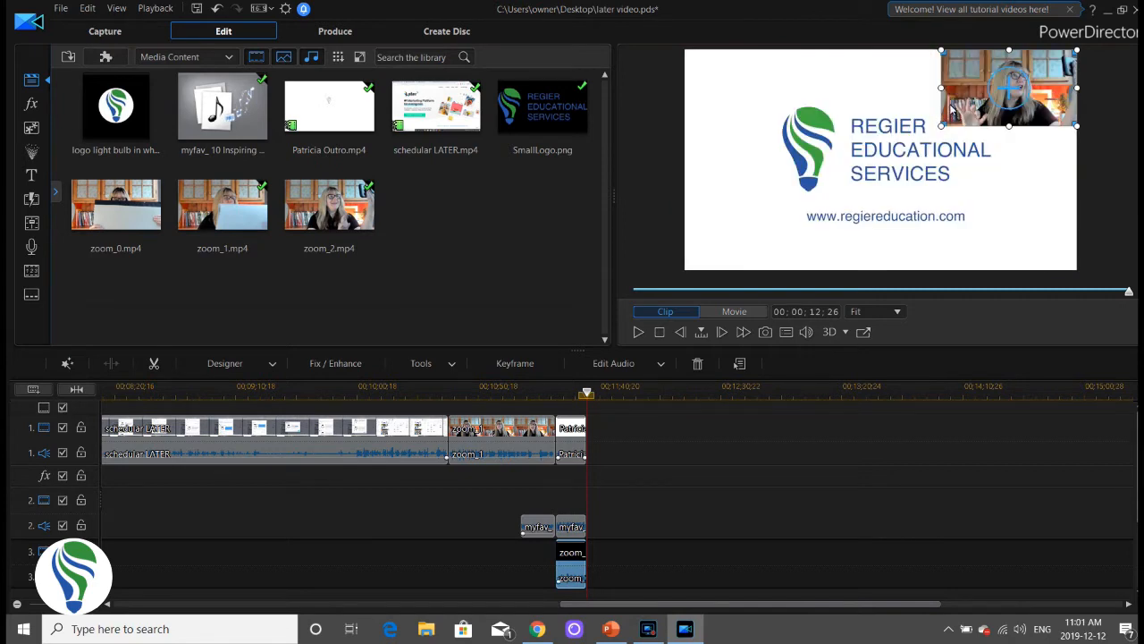
left_click(570, 528)
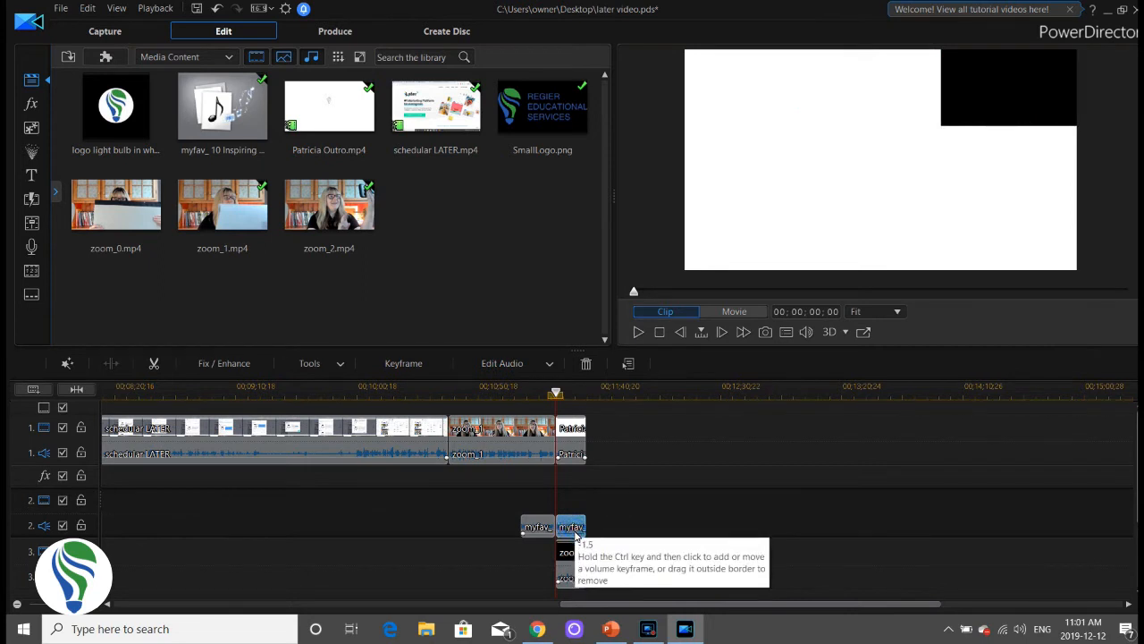
Step: Find the custom title "best learning" in the title library and open it in the Title Designer
left_click(32, 175)
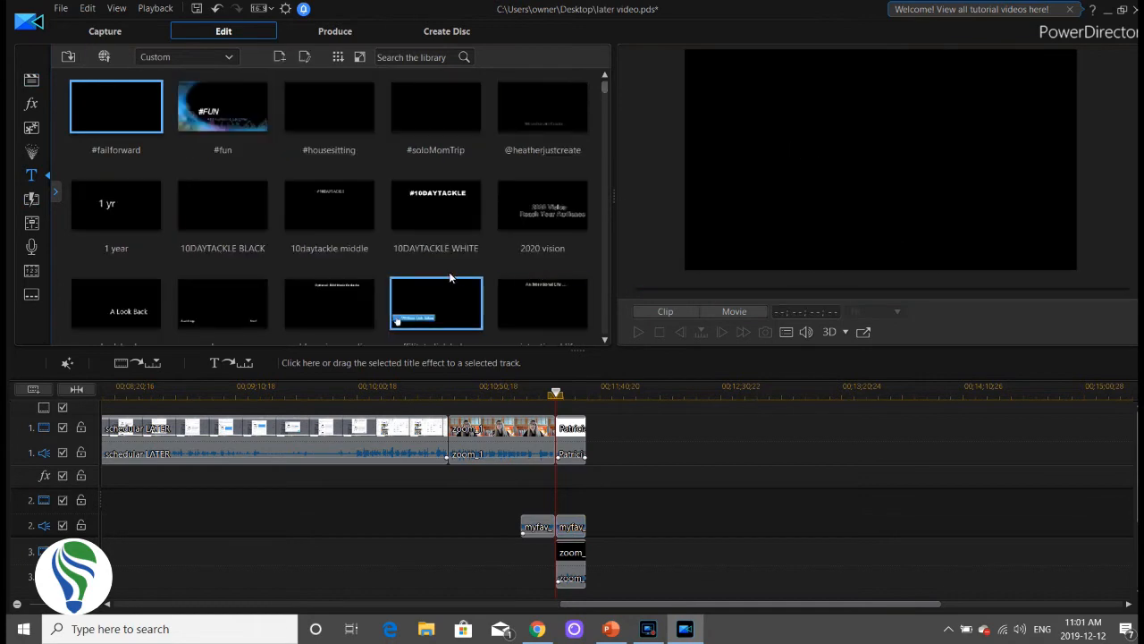
scroll(482, 234, "down", 3)
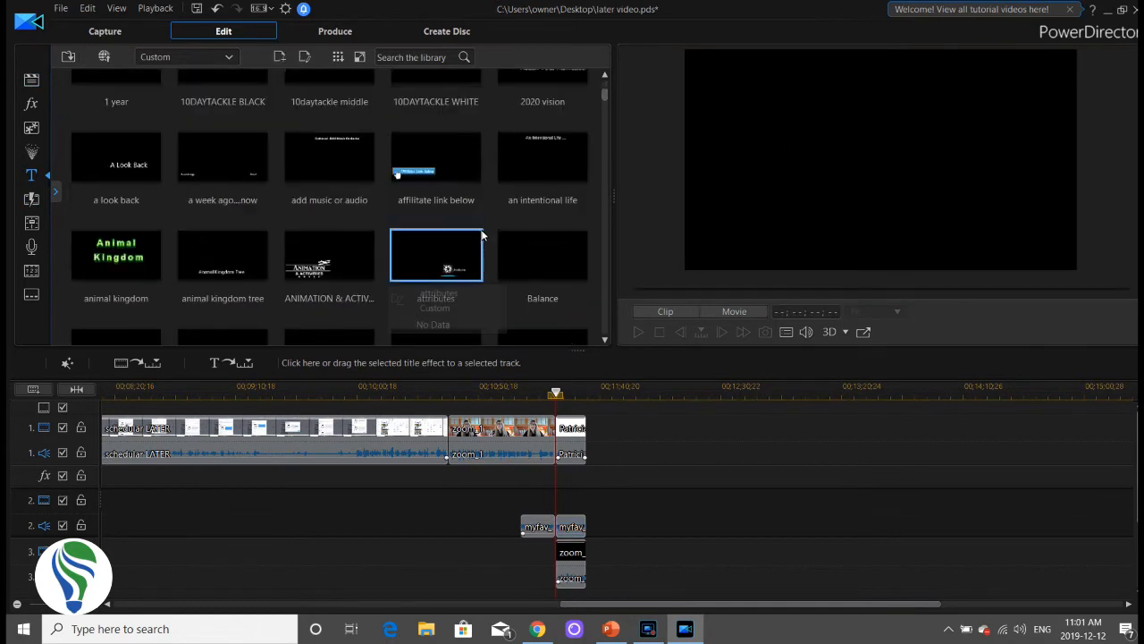
scroll(482, 234, "up", 2)
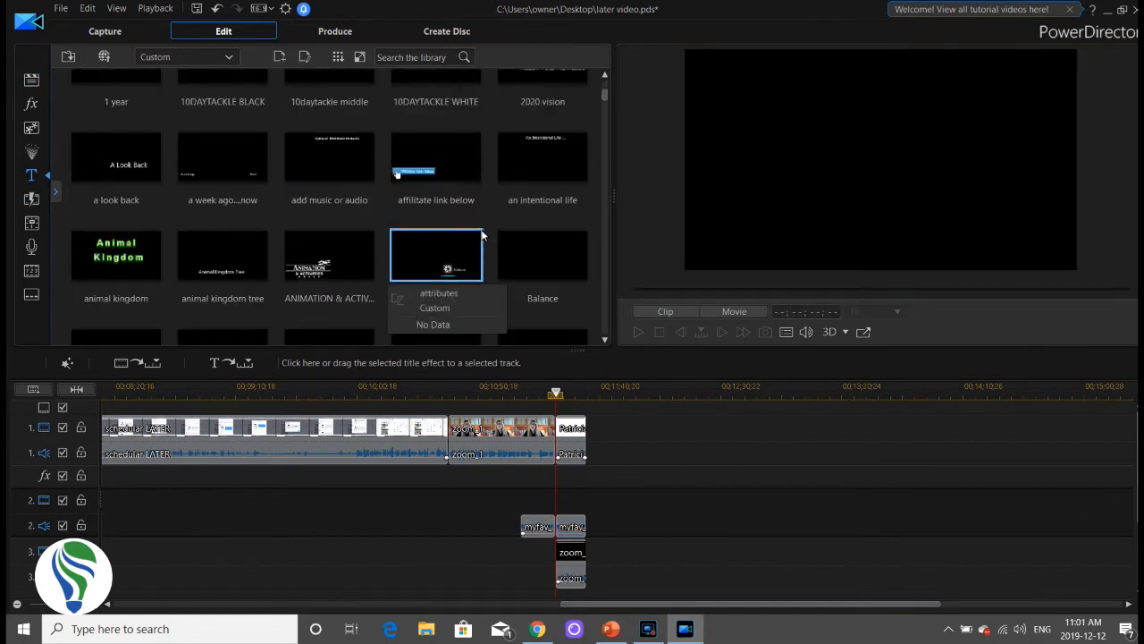
scroll(482, 234, "down", 2)
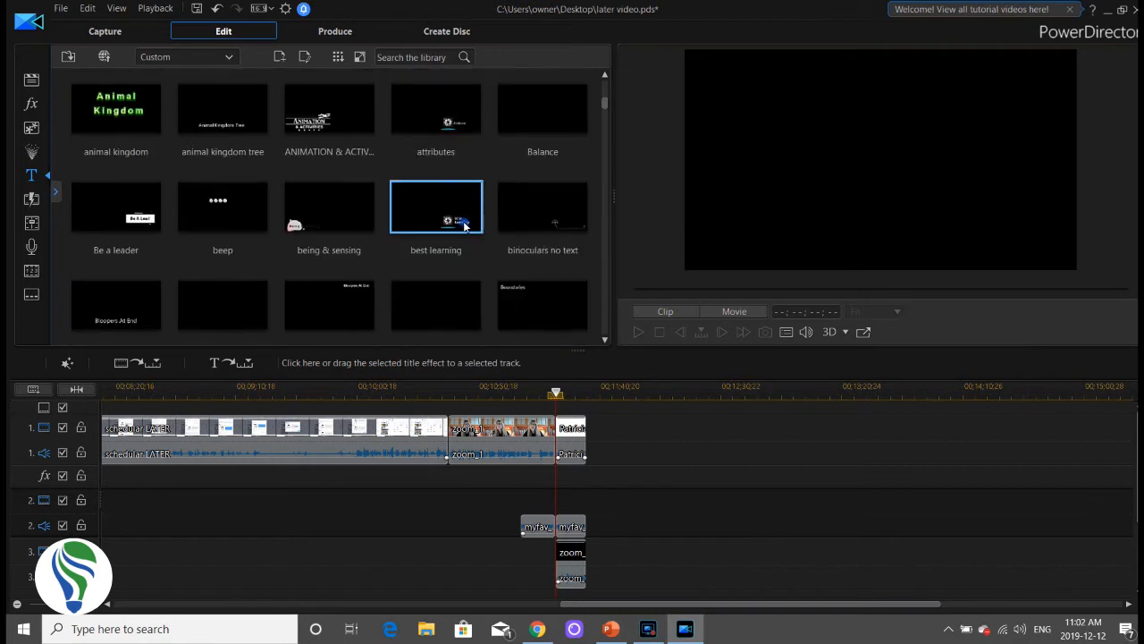
left_click(464, 225)
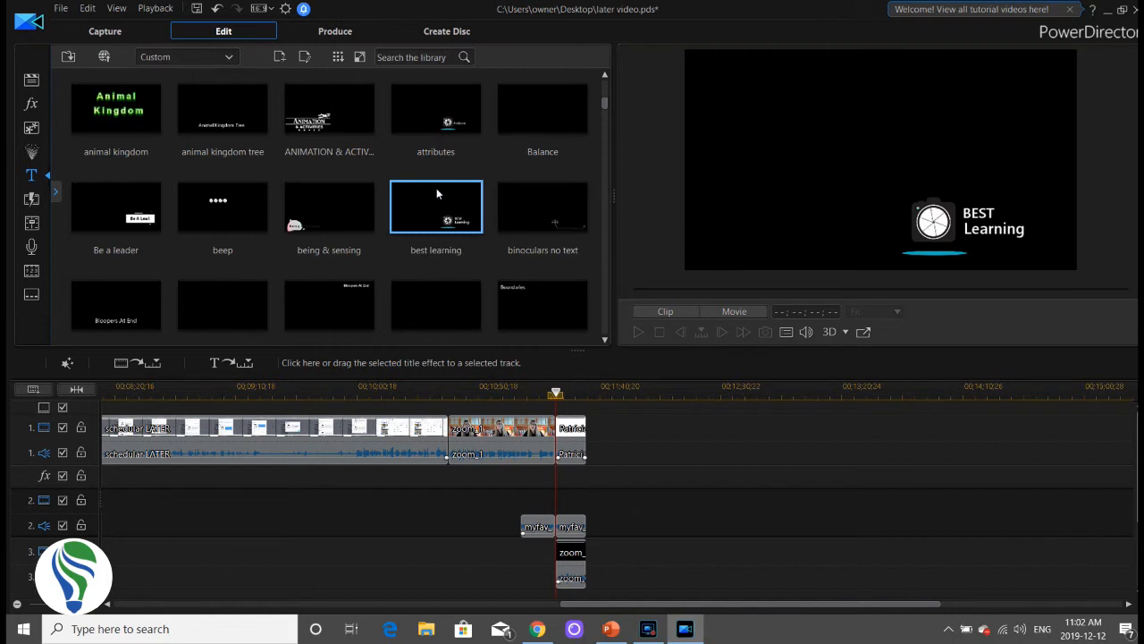
scroll(449, 220, "down", 3)
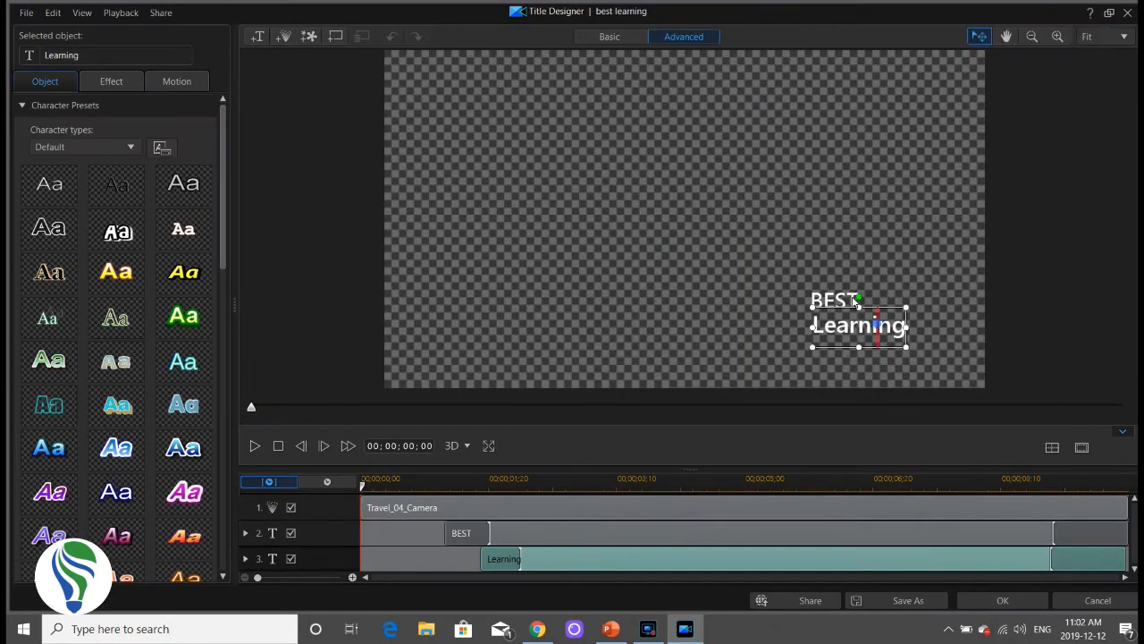
Step: Replace the title text BEST with "Next" and the text Learning with "TIME..."
left_click(855, 301)
double_click(855, 301)
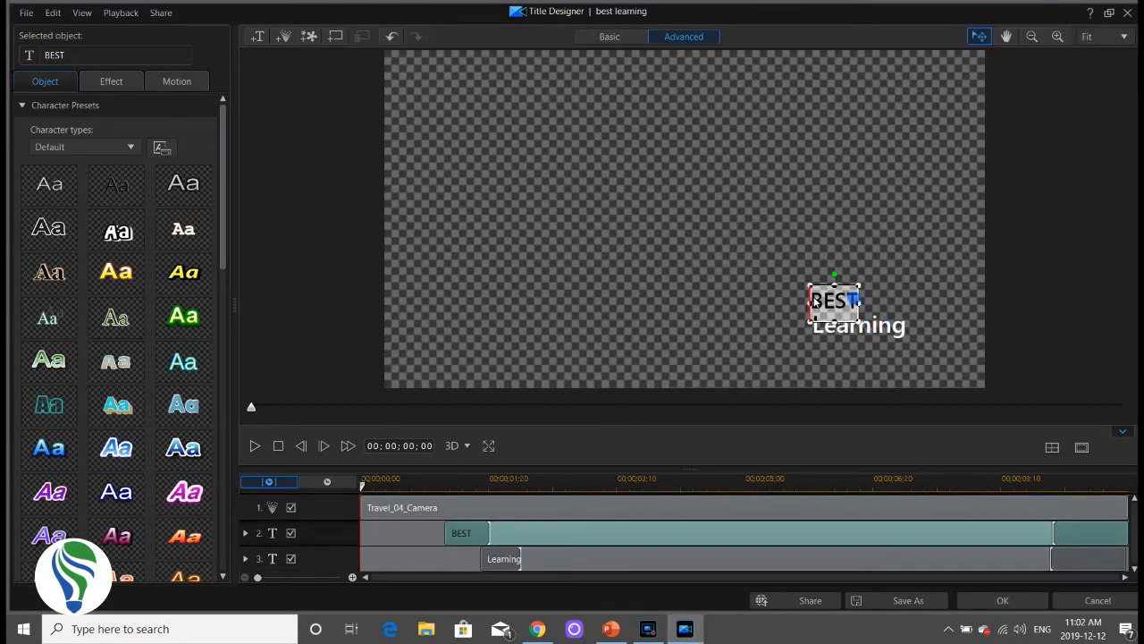
type("Next T")
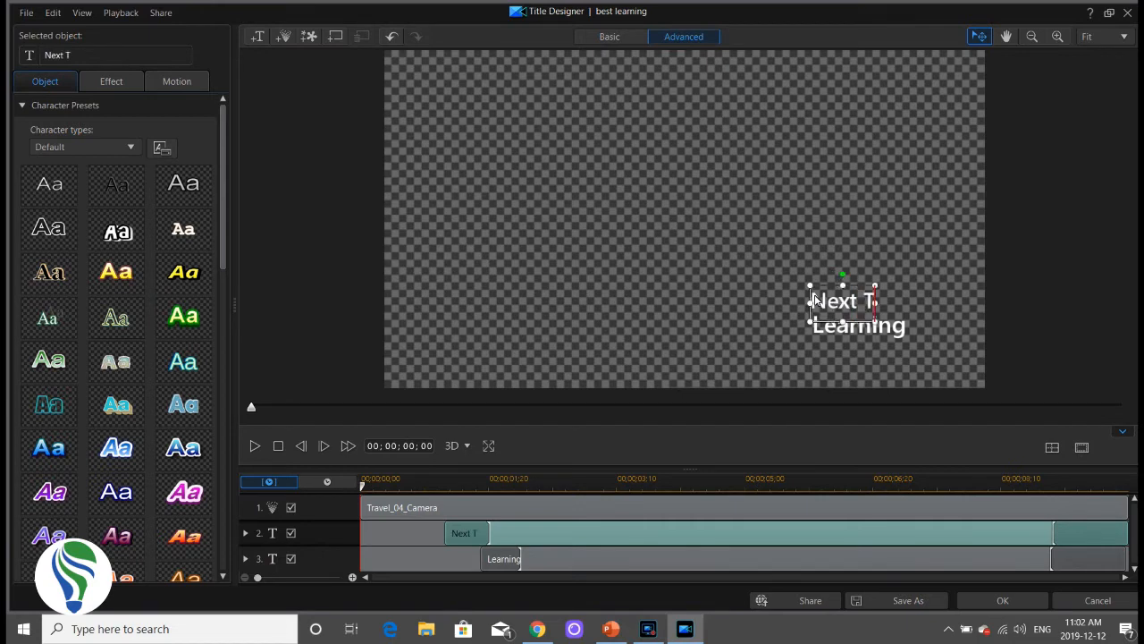
key("BackSpace")
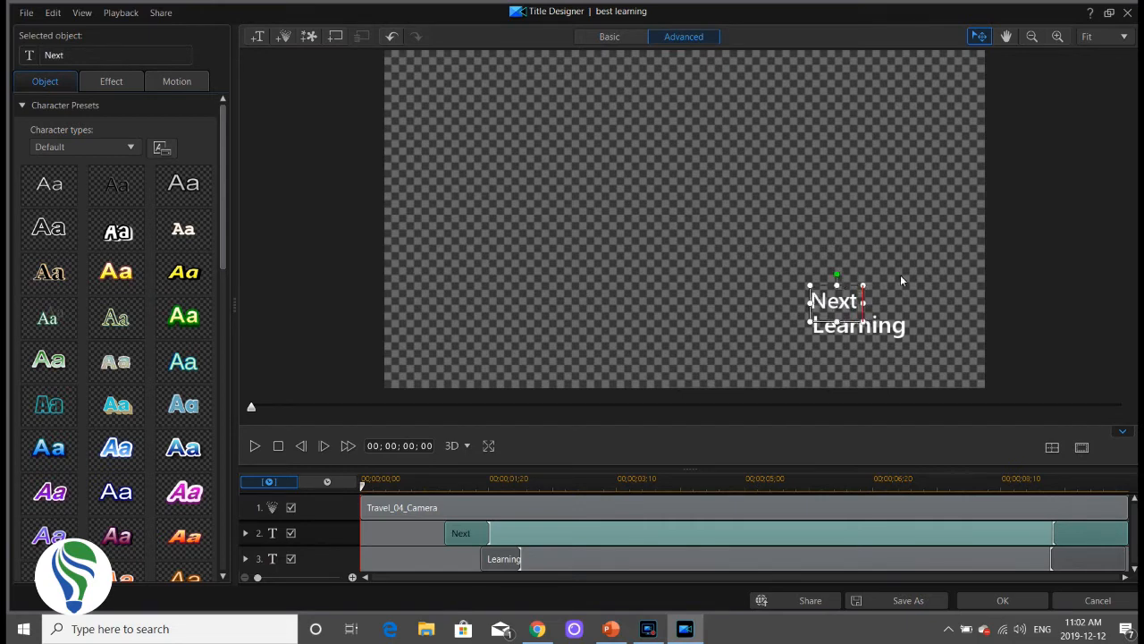
left_click(894, 332)
left_click_drag(907, 336, 815, 335)
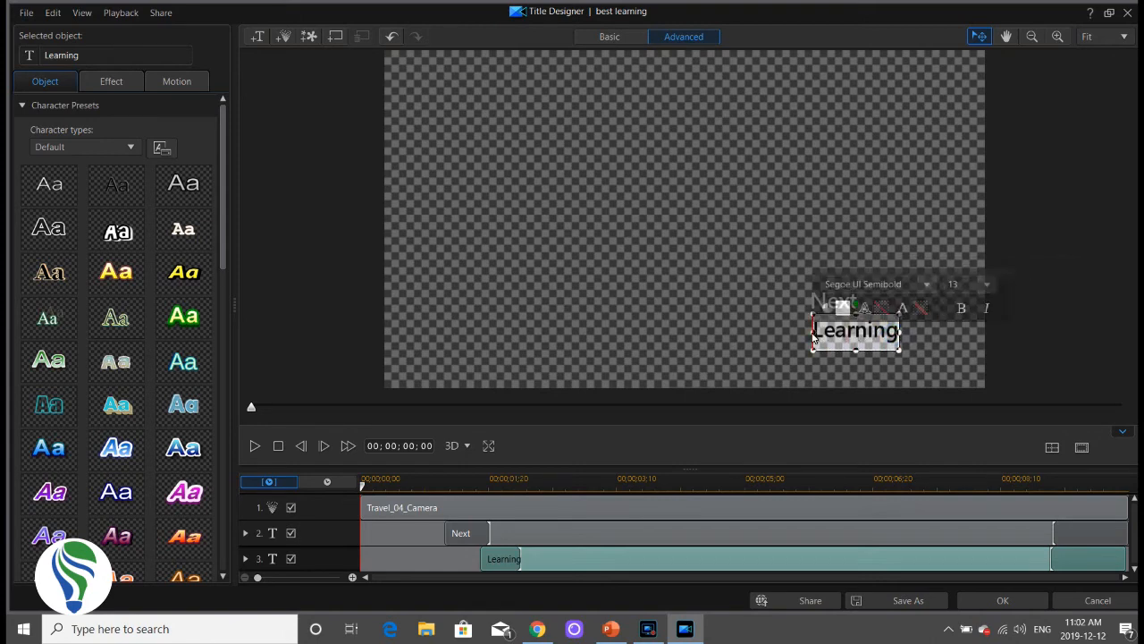
type("TIME...")
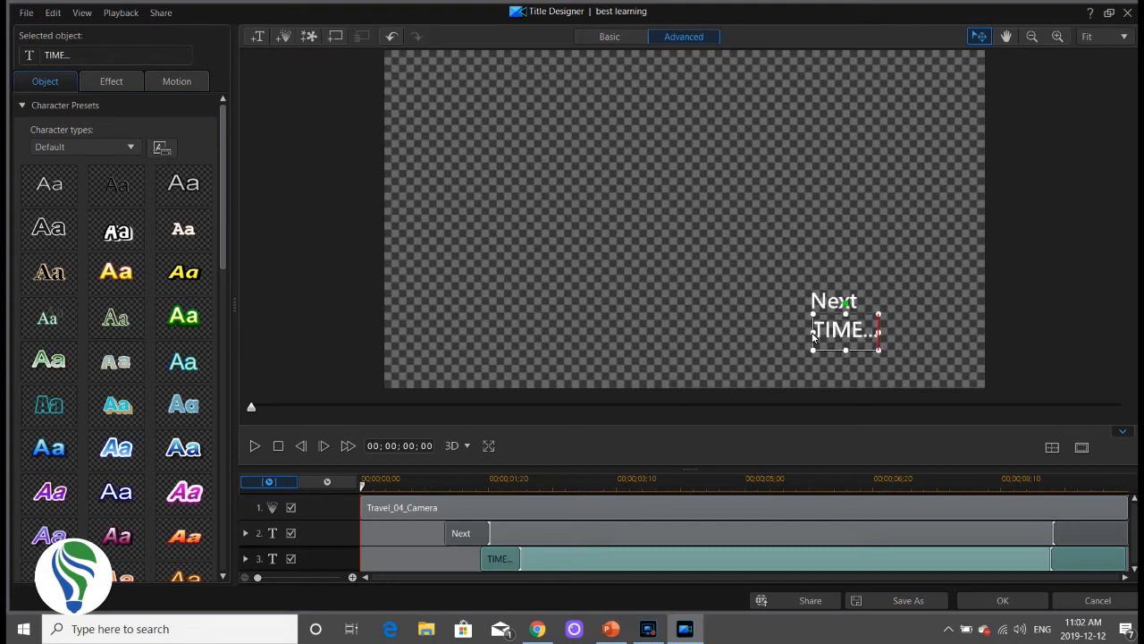
Step: Save the edited title as a custom template named "nxt time"
left_click(908, 600)
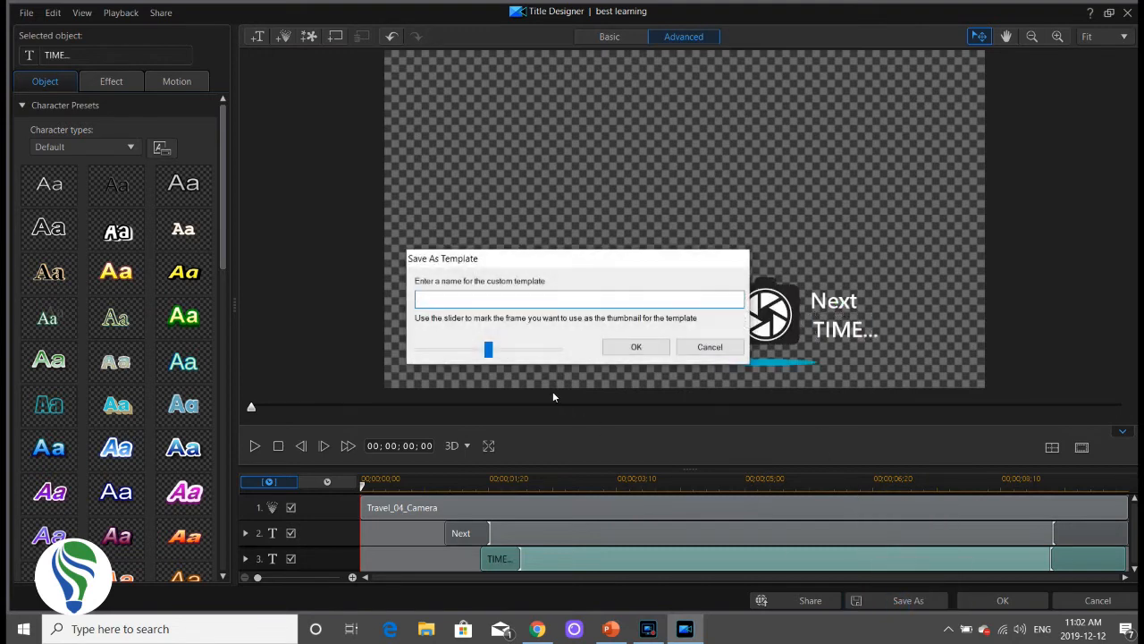
type("ne")
key("BackSpace")
type("xt time")
left_click(636, 347)
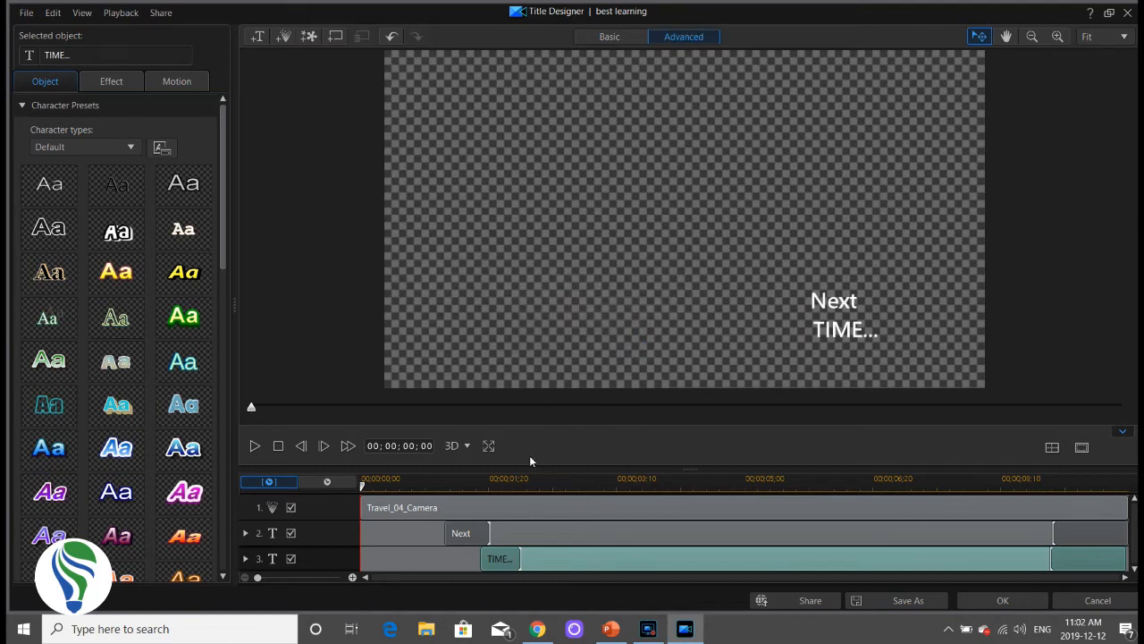
Step: Try several character presets on the Next text and apply the first Default preset, the thin plain white one
left_click(823, 302)
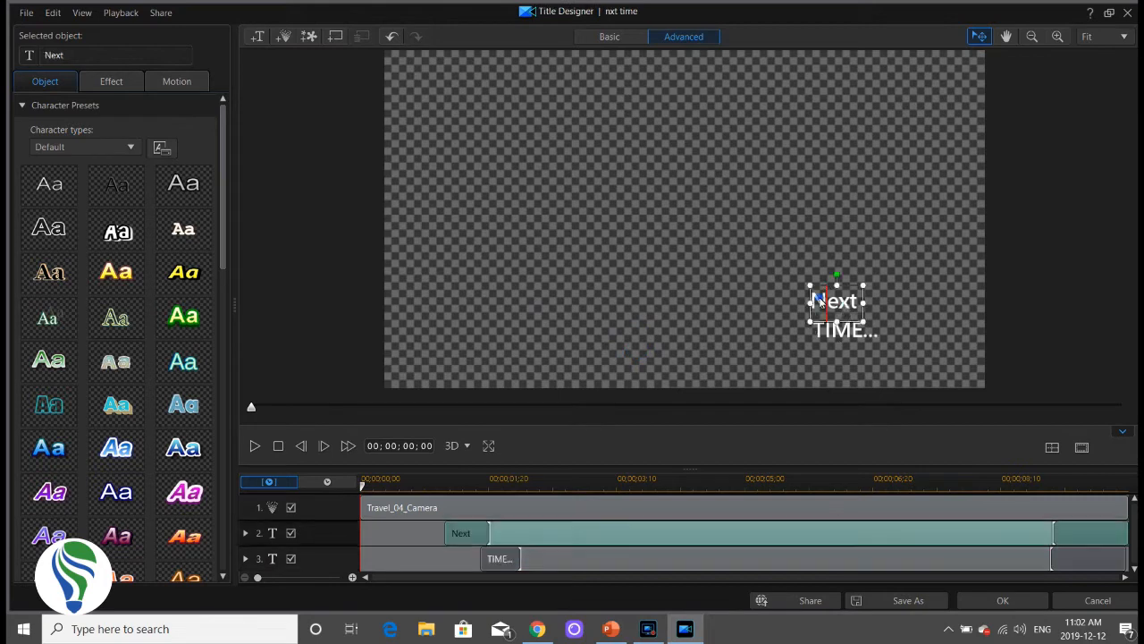
left_click(50, 447)
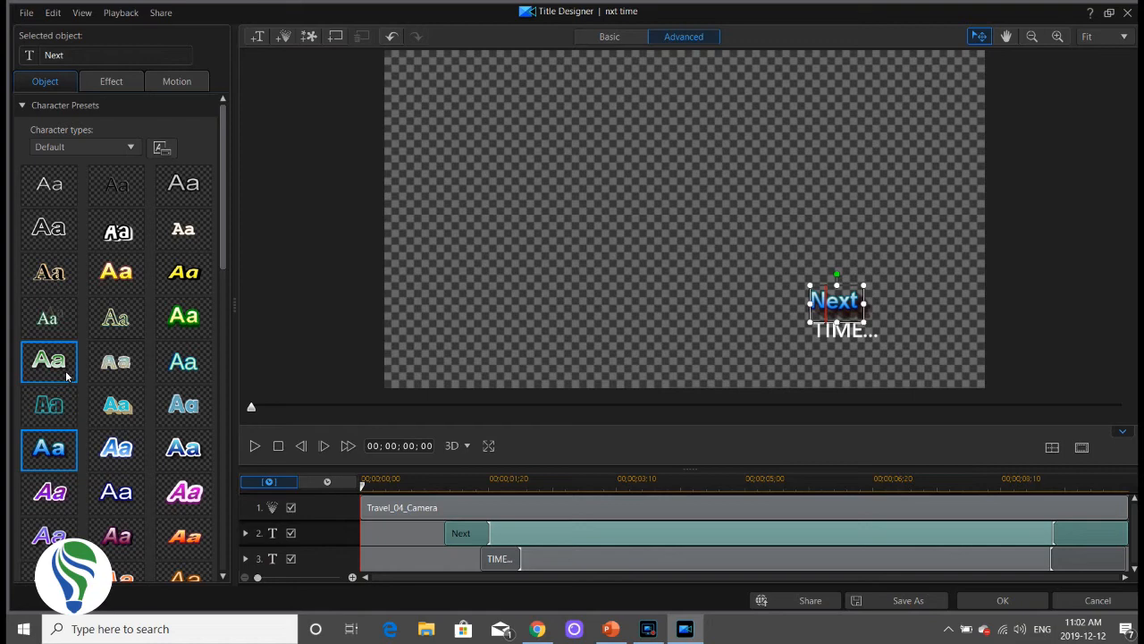
left_click(48, 243)
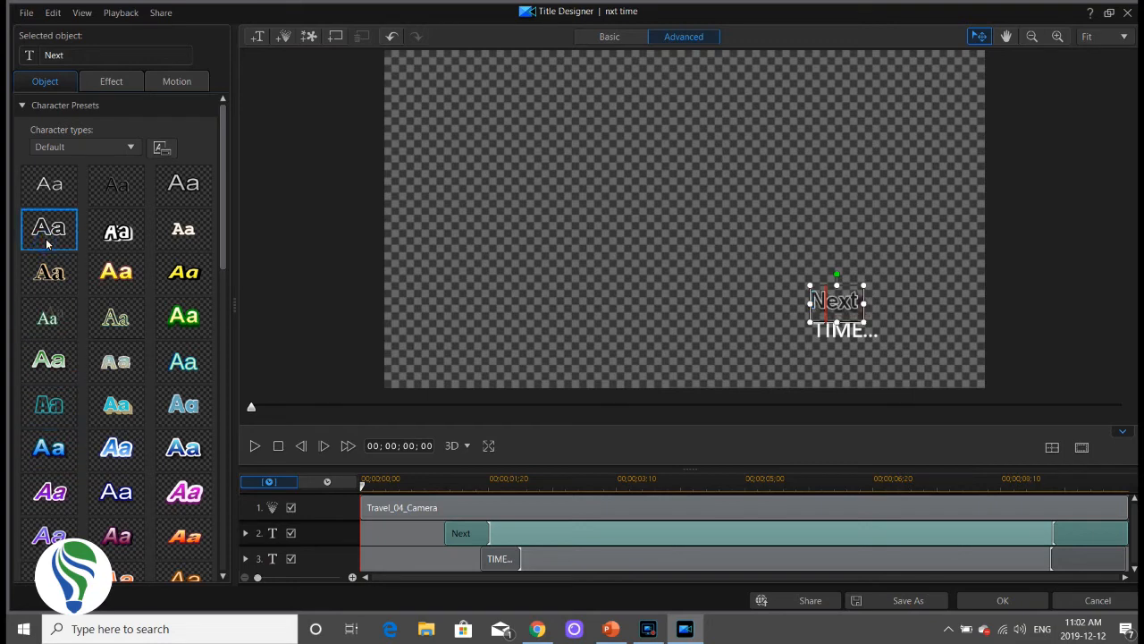
left_click(174, 189)
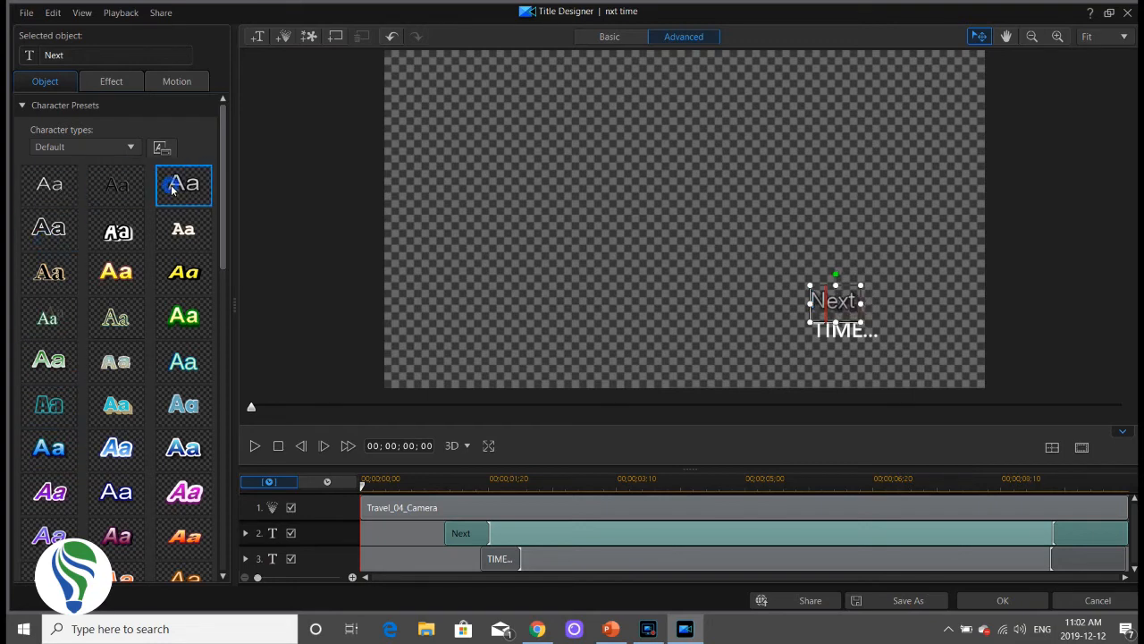
scroll(116, 384, "down", 2)
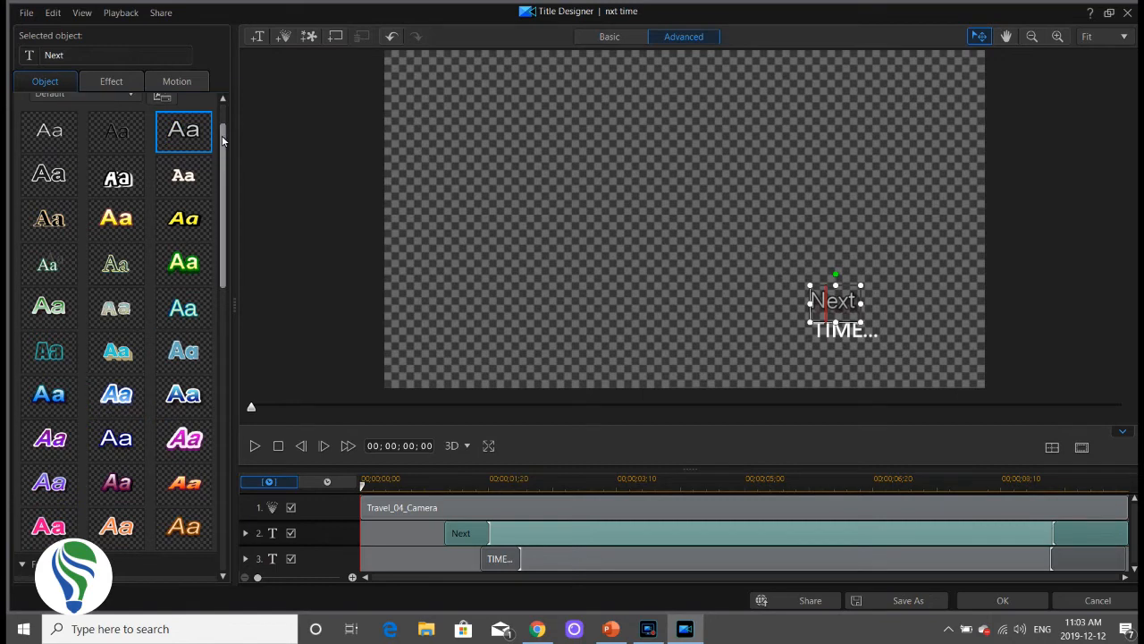
scroll(113, 241, "up", 2)
left_click(49, 195)
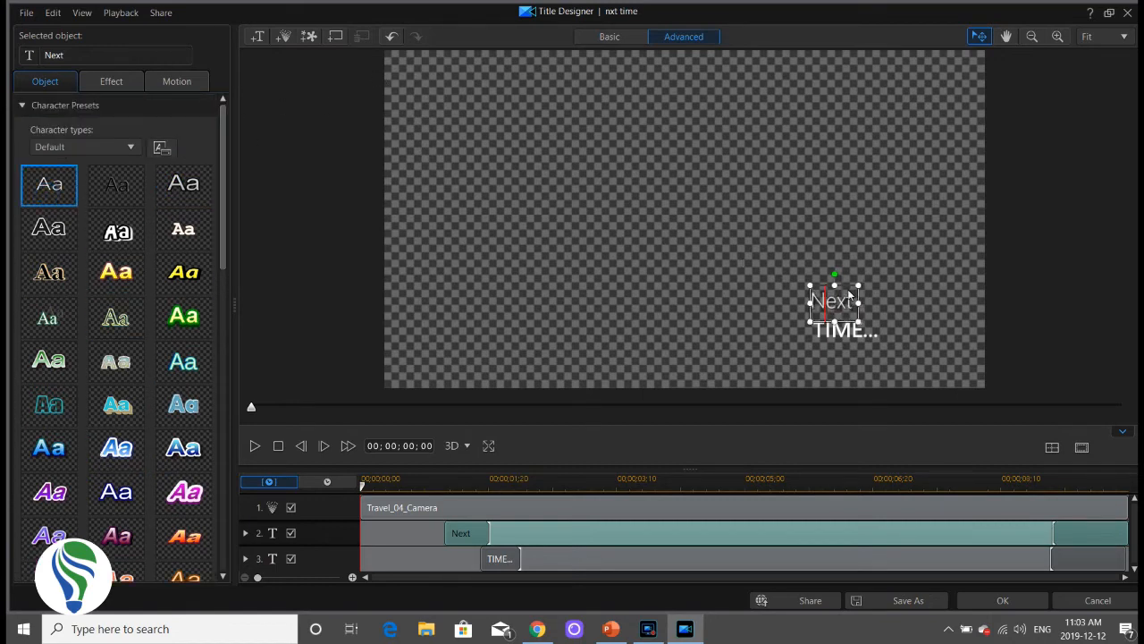
Step: Change the Next text's font to Segoe UI Black, turn off its shadow and apply the title edits
left_click_drag(854, 302, 809, 307)
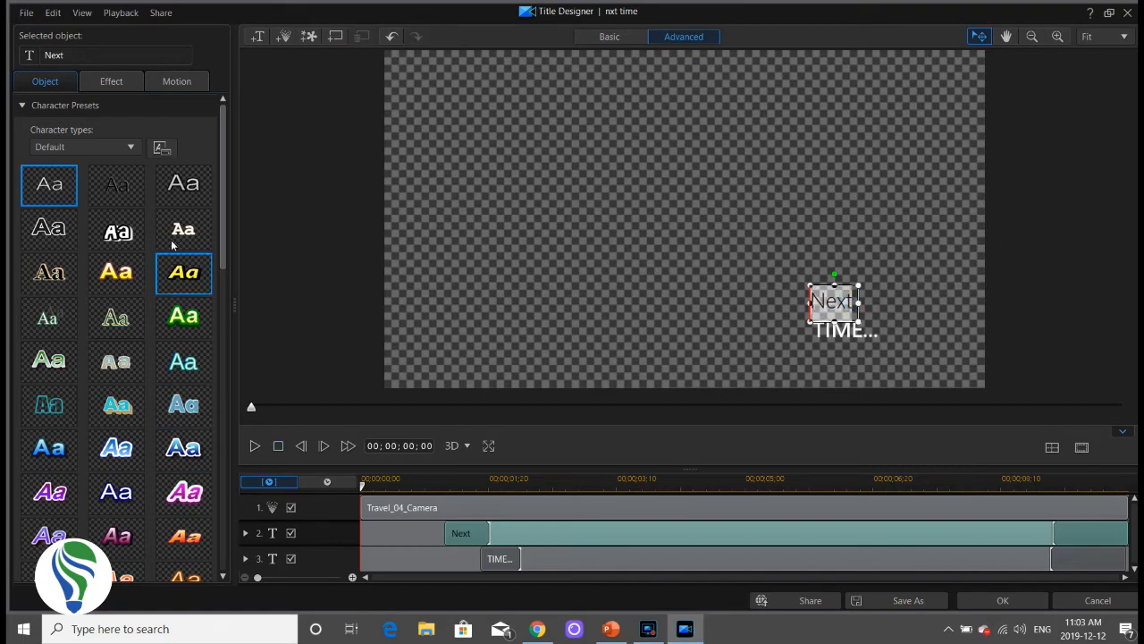
left_click_drag(223, 214, 225, 350)
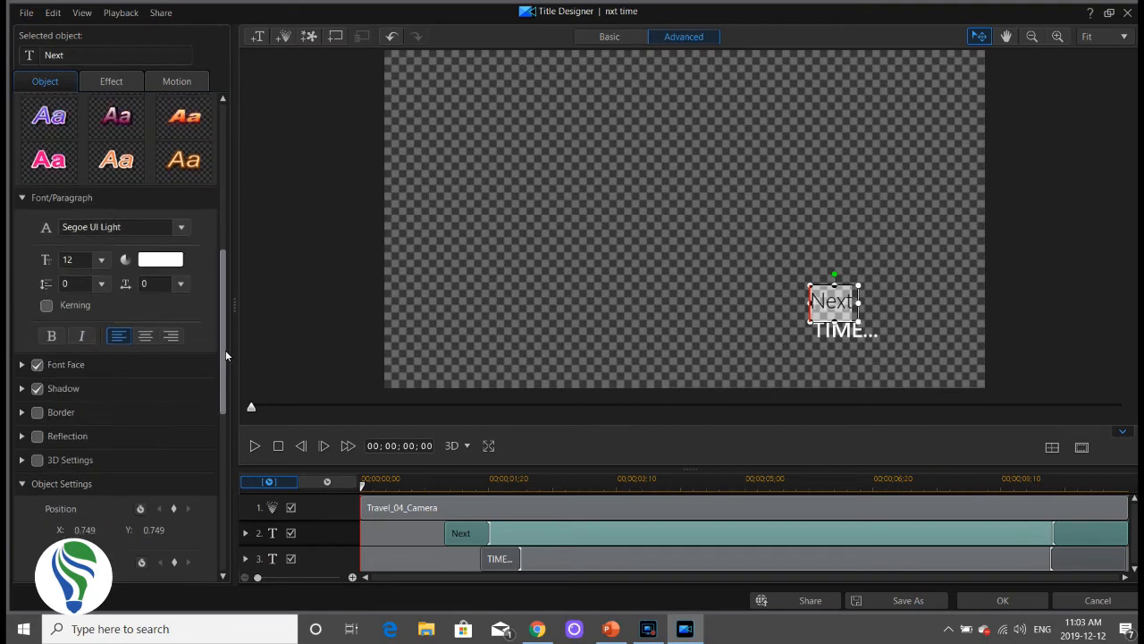
left_click(182, 234)
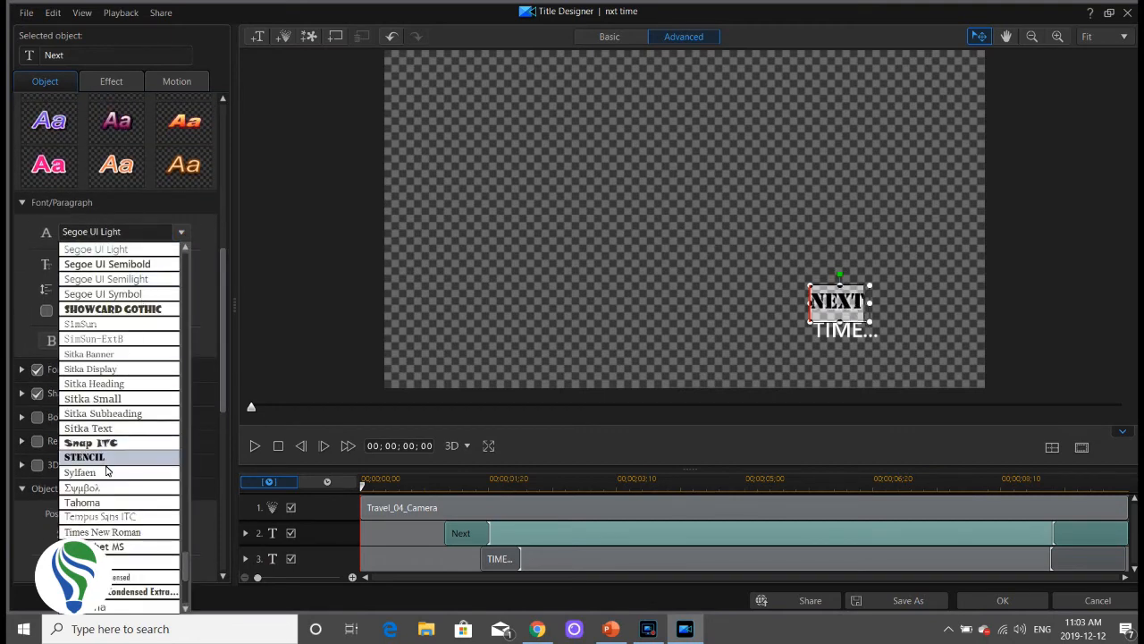
scroll(131, 389, "up", 1)
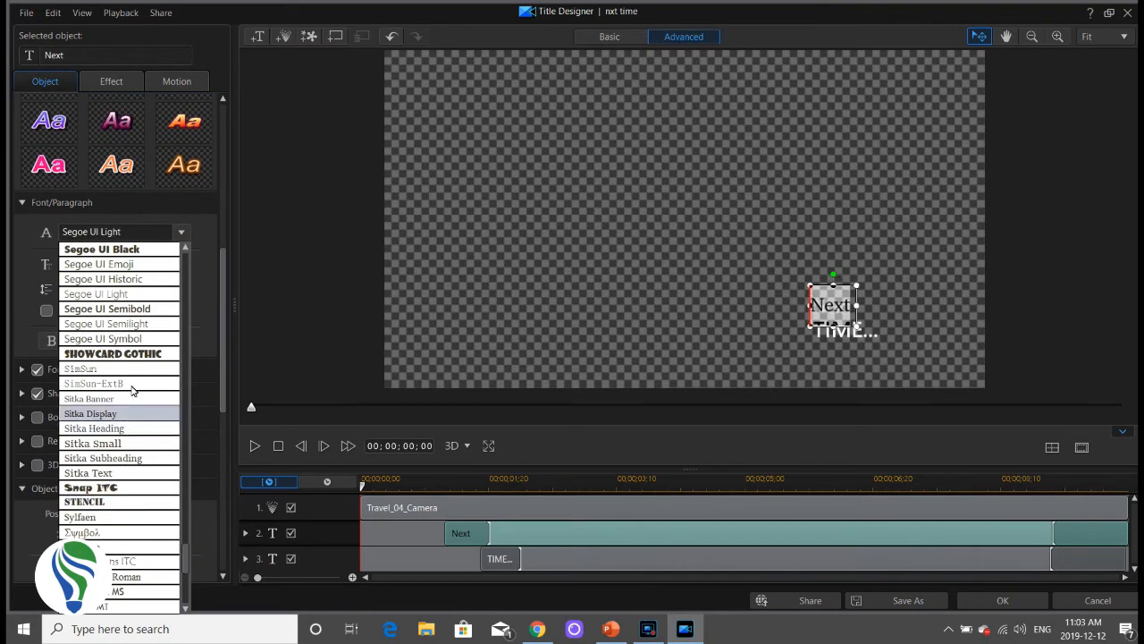
left_click(128, 250)
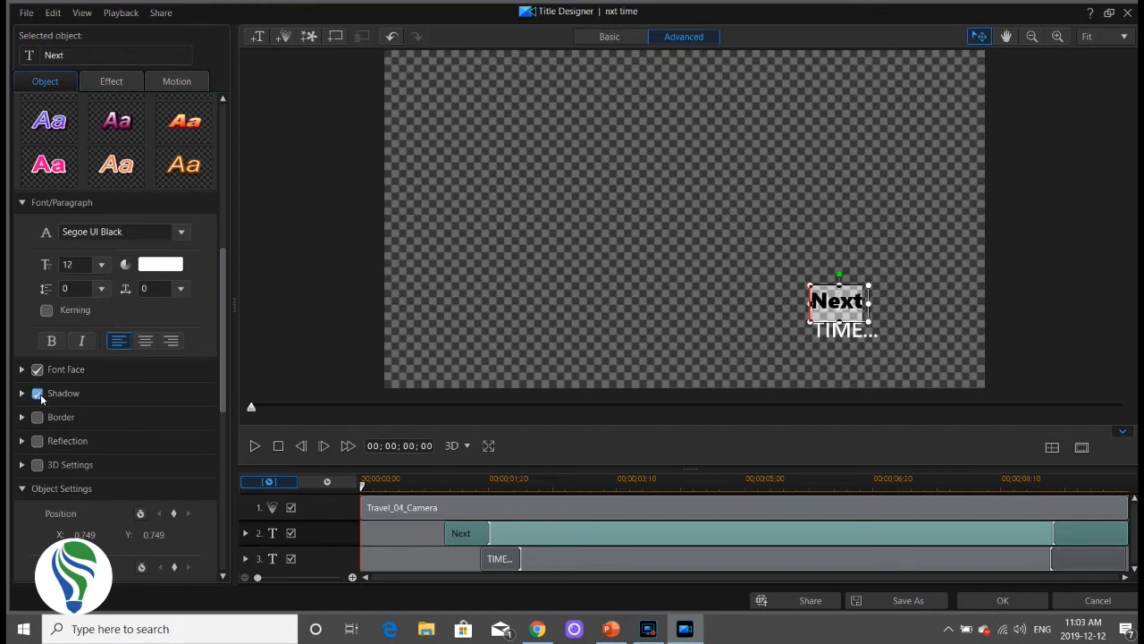
left_click(37, 395)
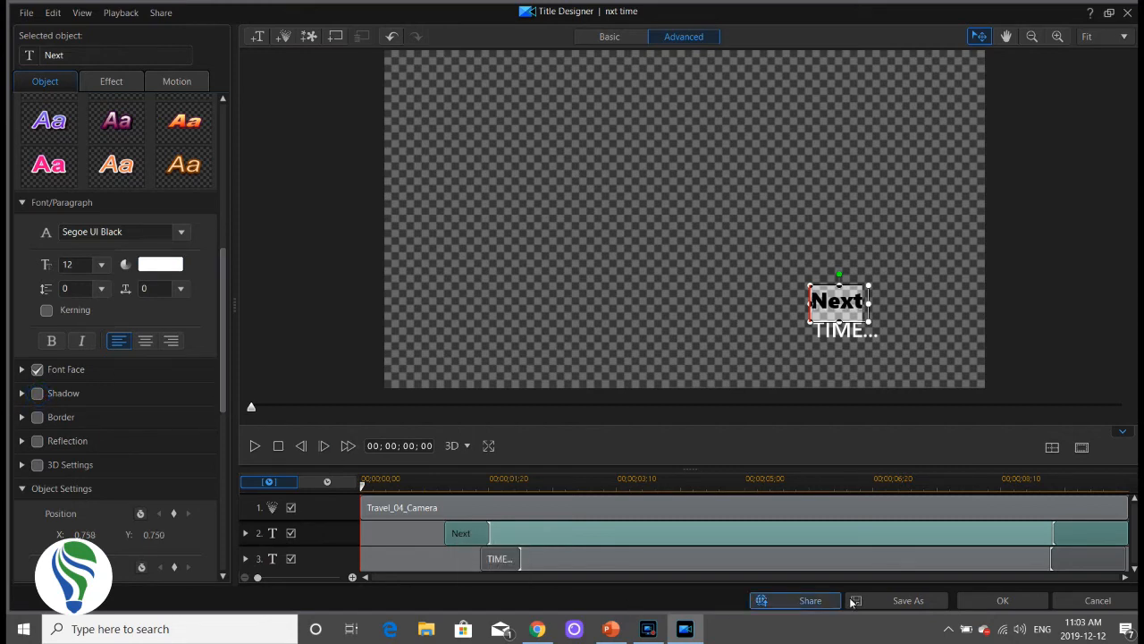
left_click(1002, 600)
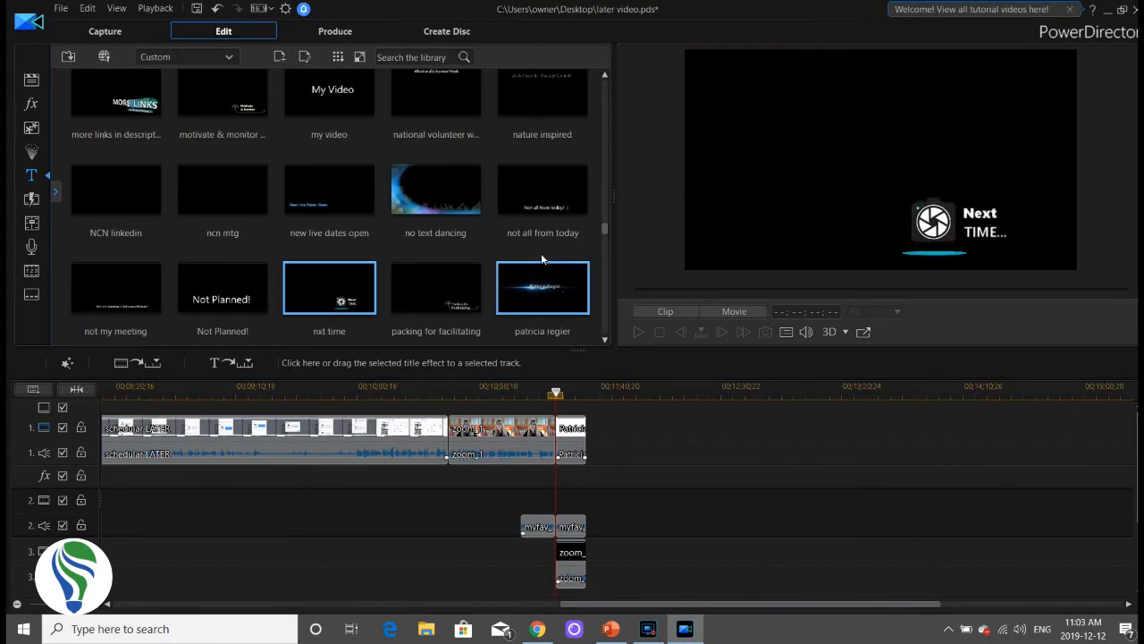
Step: Try out the "nxt time" title on track 2 over the start of the outro and remove it from the timeline
scroll(533, 255, "down", 3)
scroll(532, 256, "up", 2)
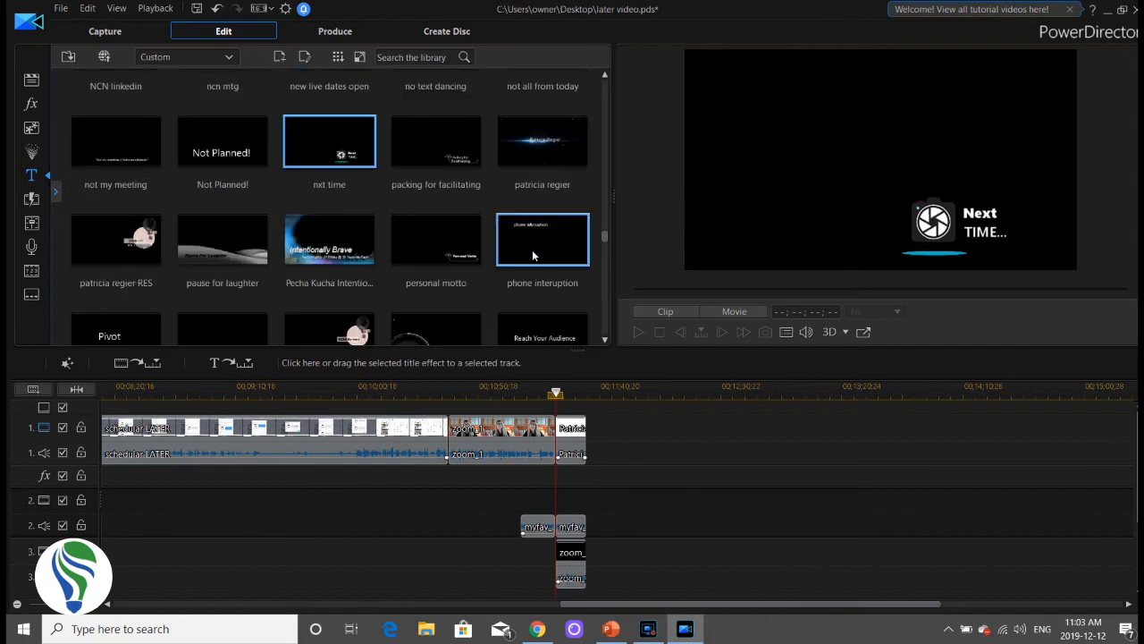
left_click_drag(333, 155, 558, 509)
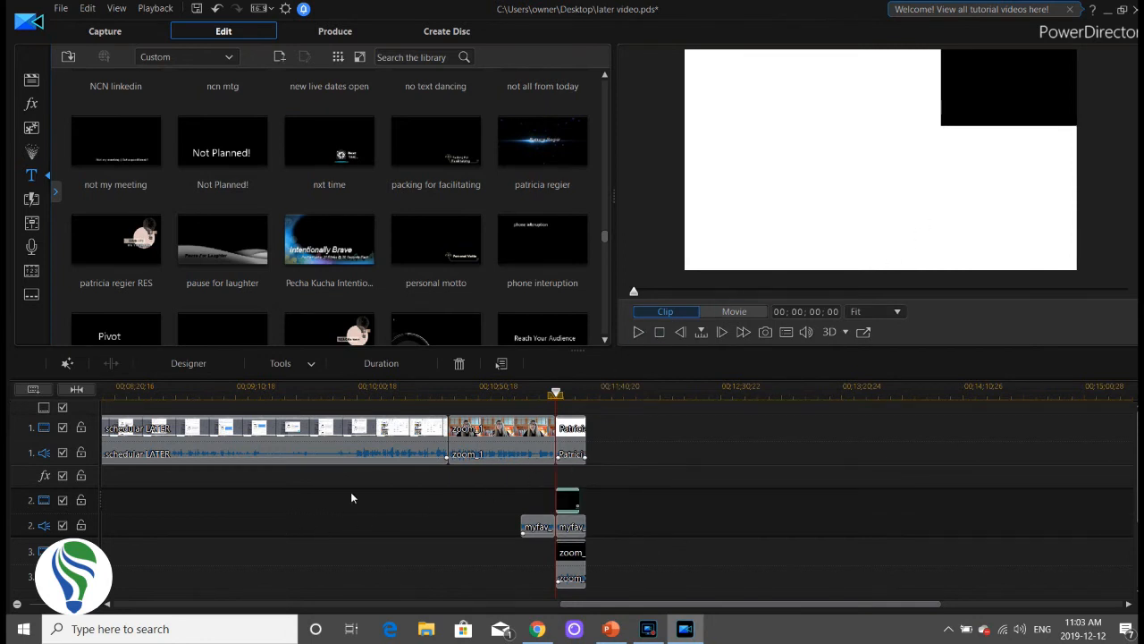
left_click(637, 332)
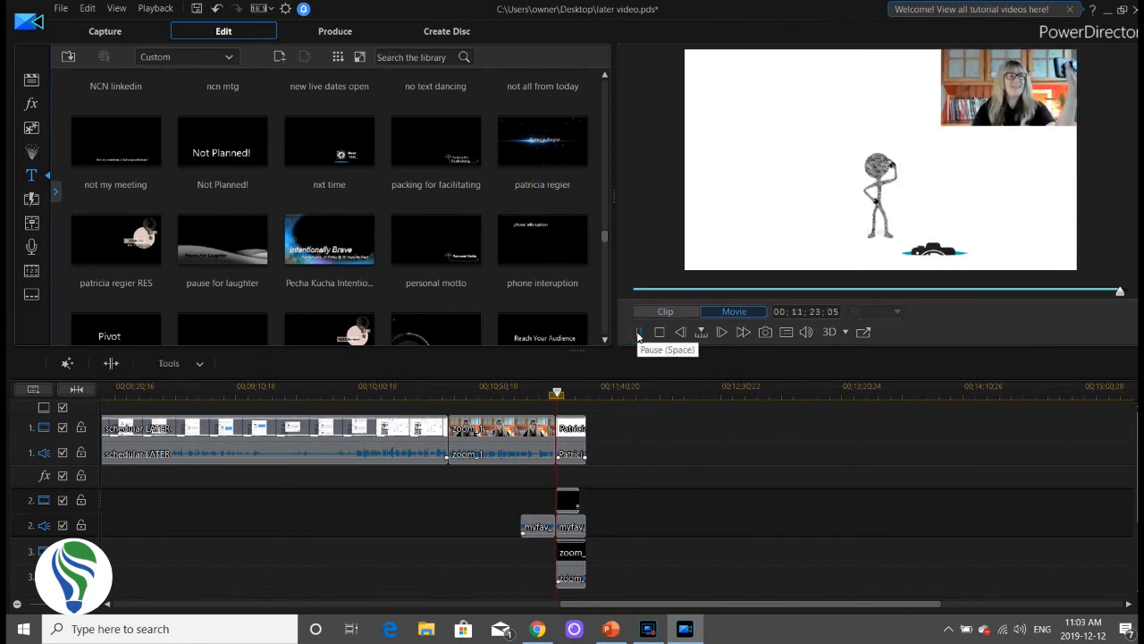
left_click(569, 503)
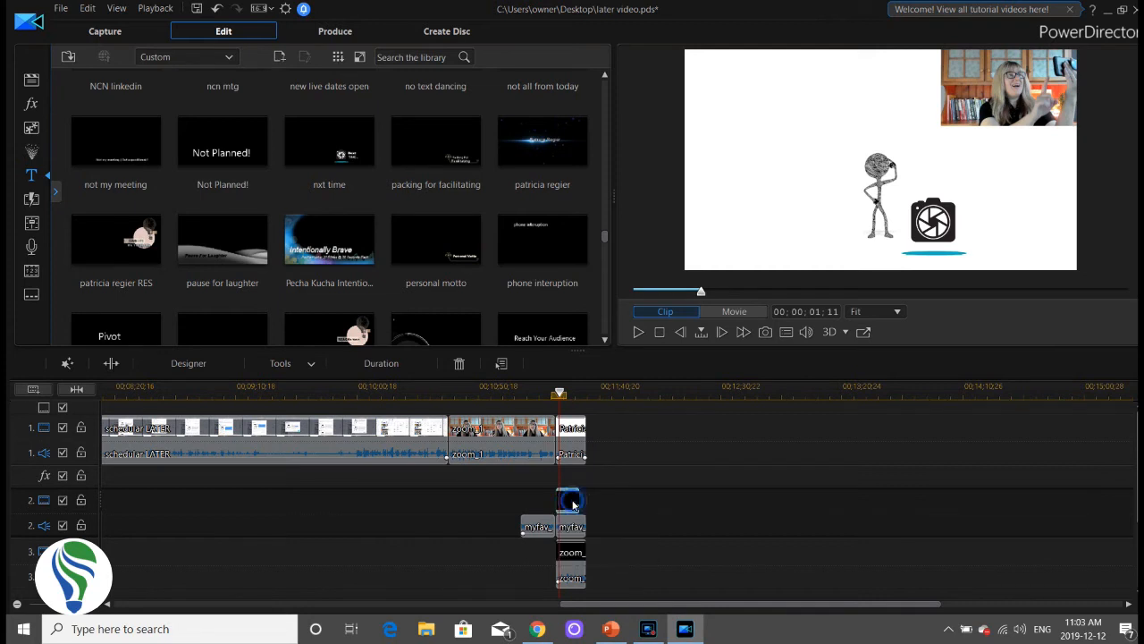
key("Delete")
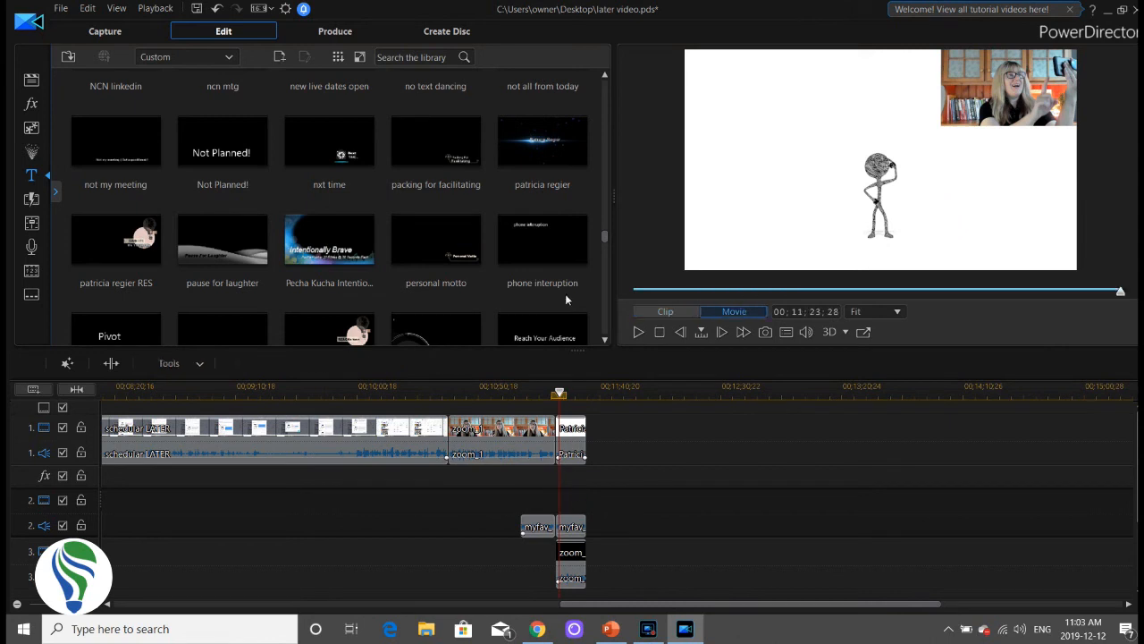
Step: Open the custom title "reflections afterwards" in the Title Designer and replace its text with "NEXT TIME."
scroll(501, 255, "down", 3)
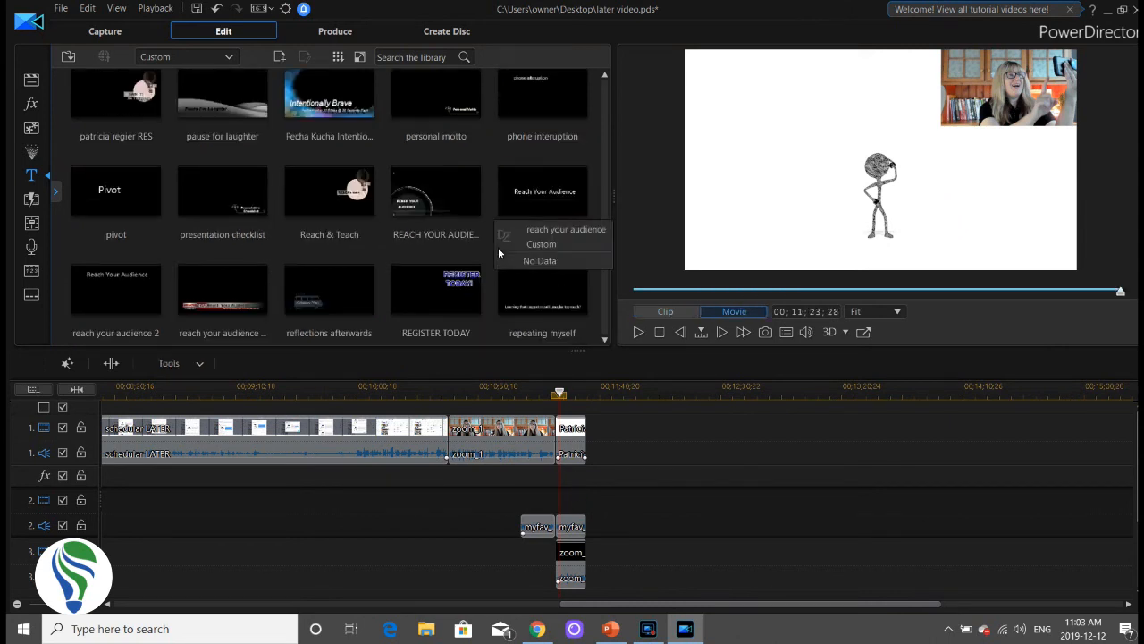
left_click(367, 284)
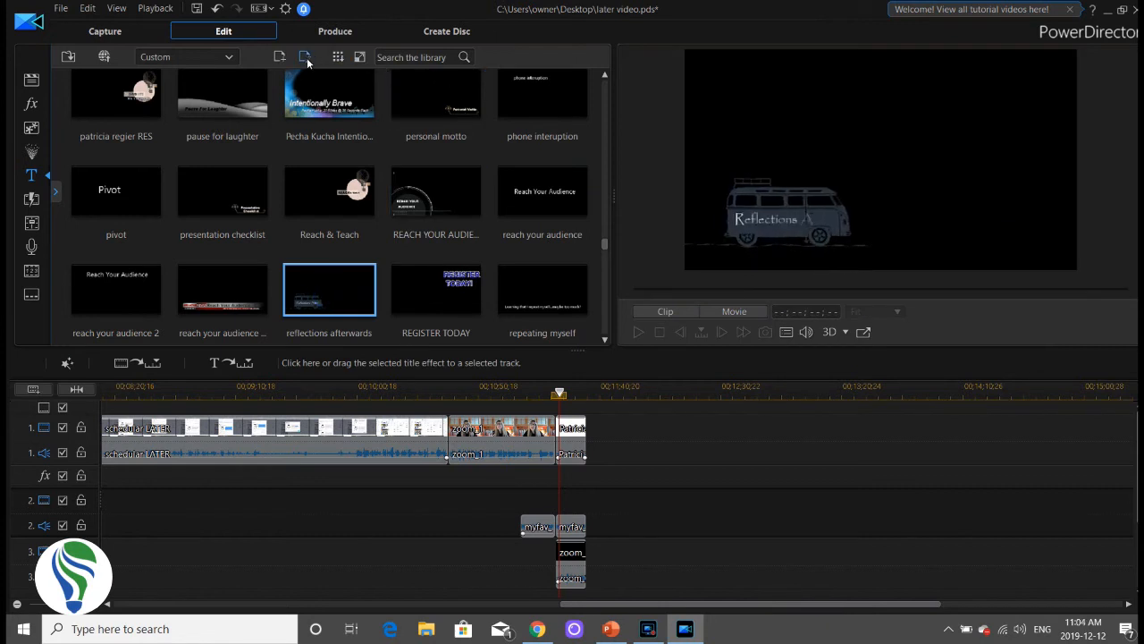
left_click(305, 57)
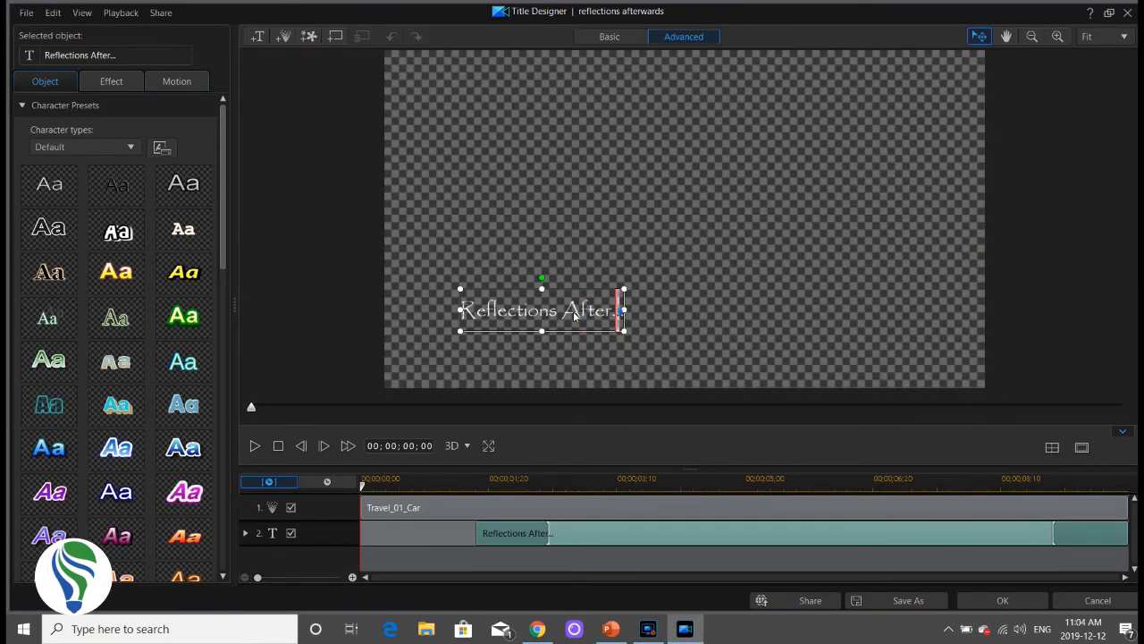
left_click_drag(575, 315, 437, 323)
type("NEXT TIME.")
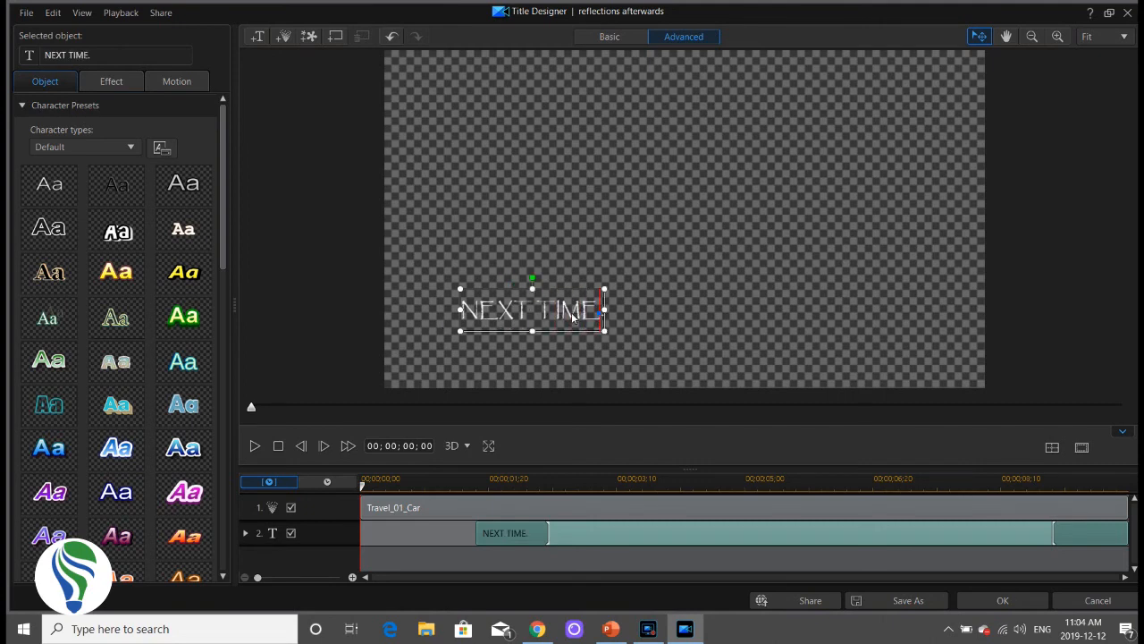
Step: Set the font of the NEXT TIME. text to Comic Sans MS
left_click_drag(596, 316, 471, 313)
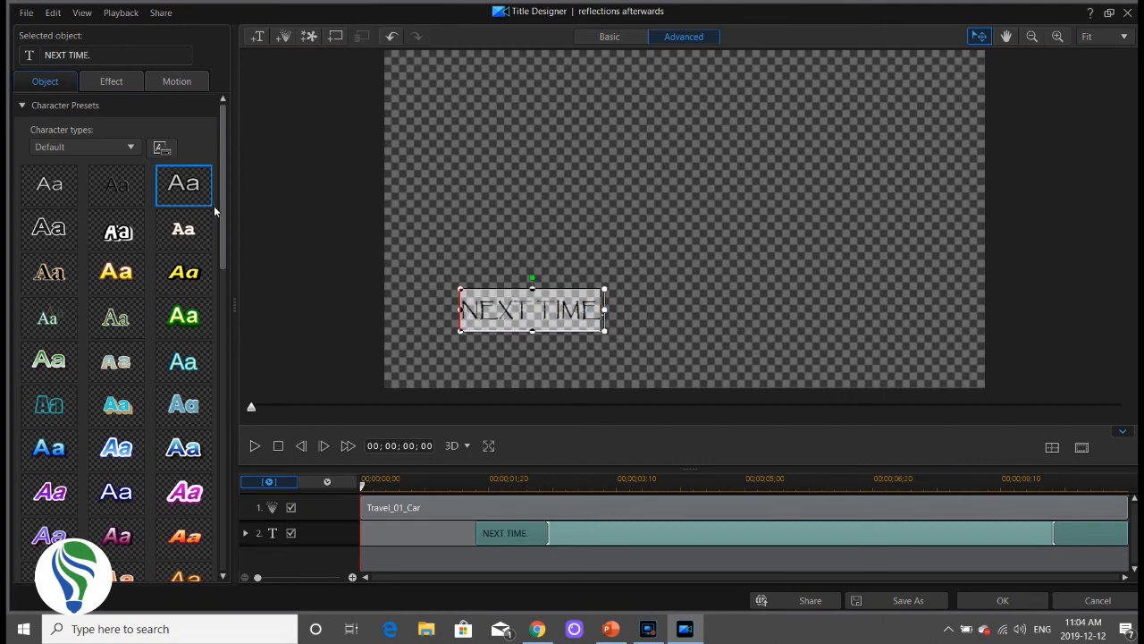
left_click_drag(222, 212, 226, 354)
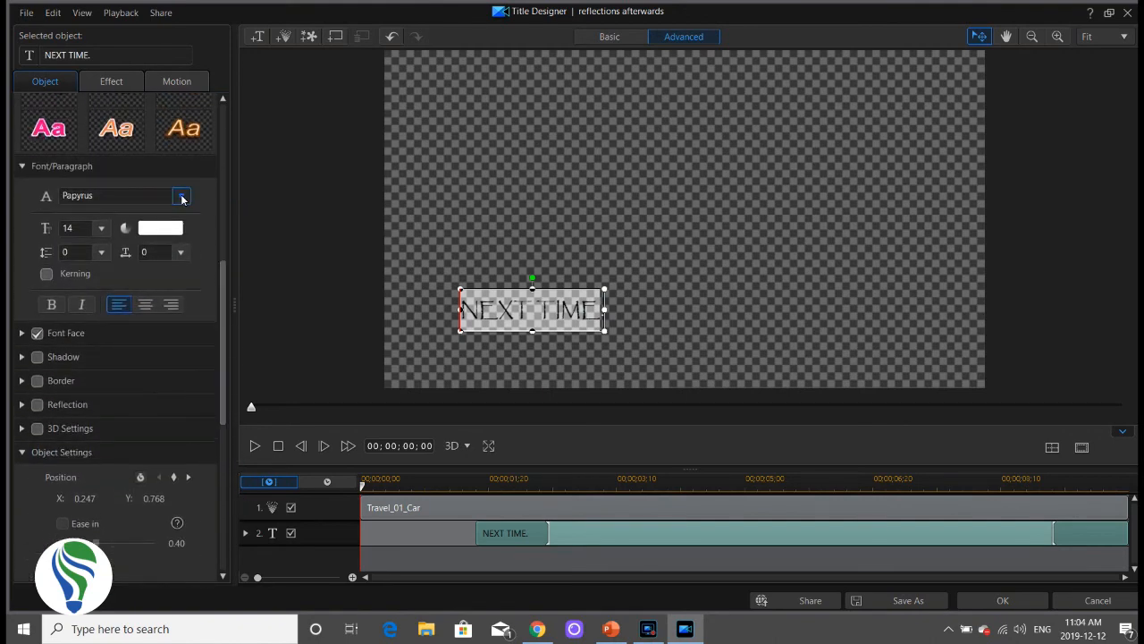
left_click(182, 196)
scroll(132, 282, "up", 3)
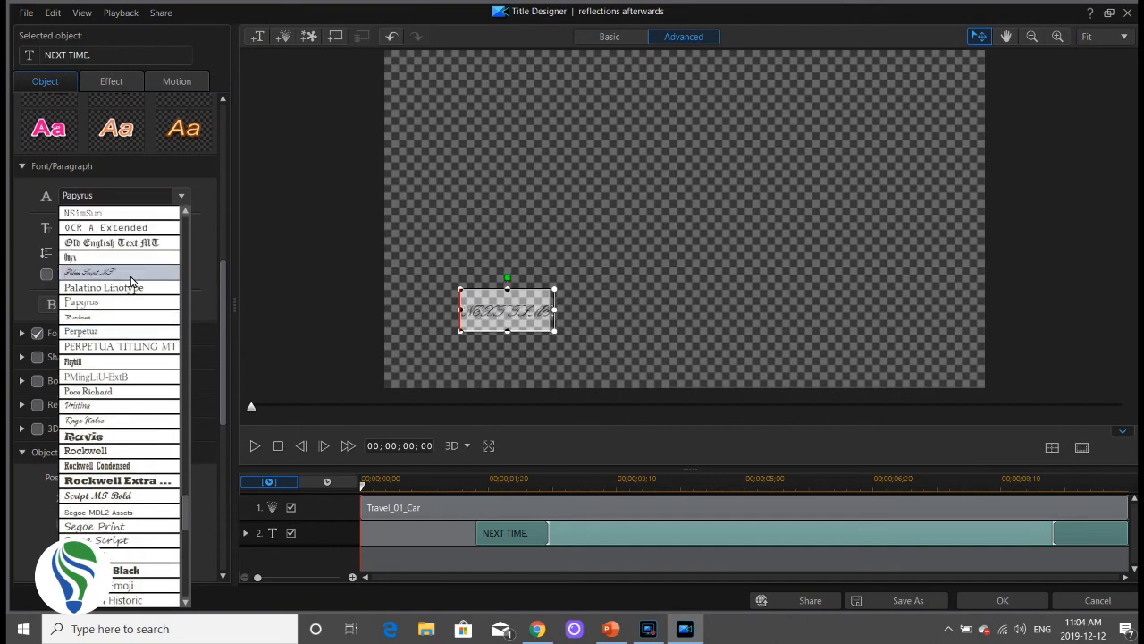
scroll(132, 283, "up", 15)
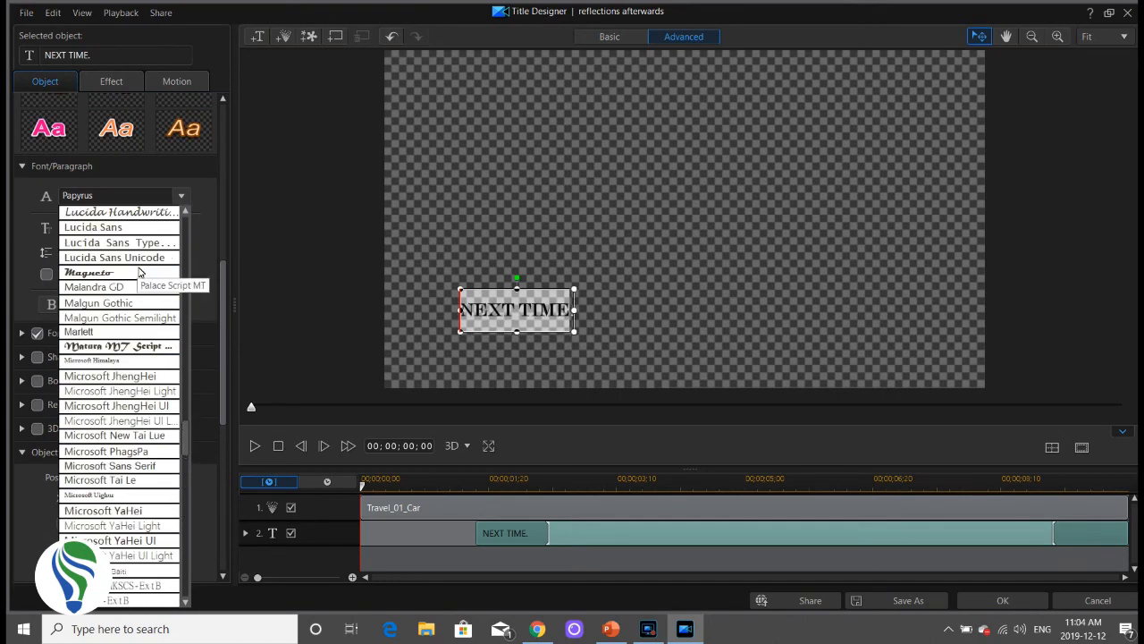
scroll(139, 271, "up", 3)
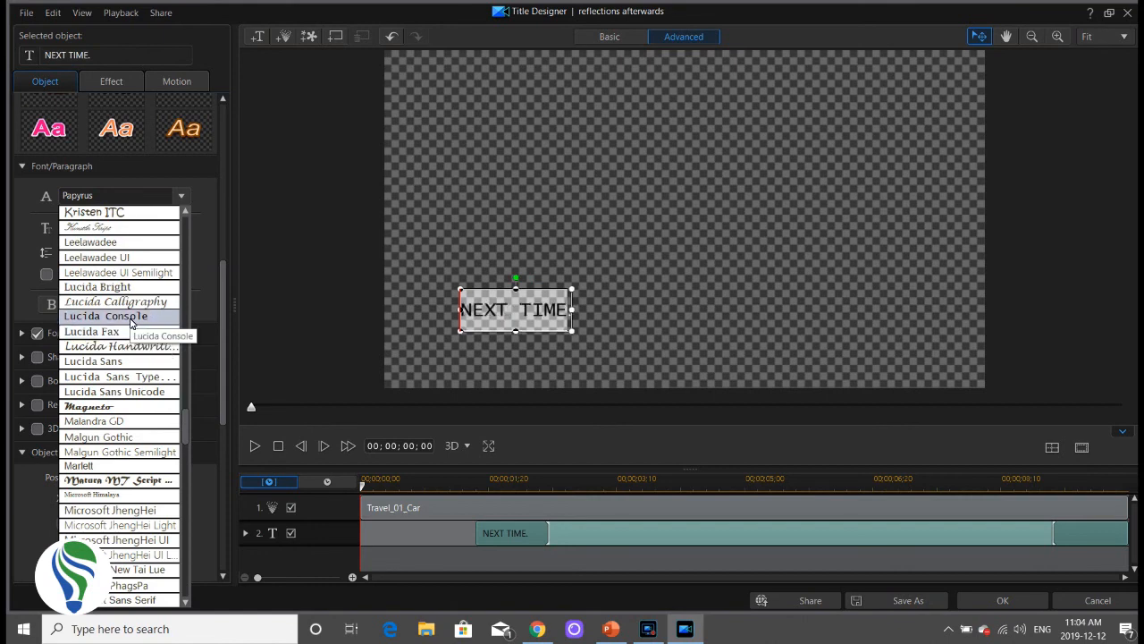
scroll(125, 346, "up", 3)
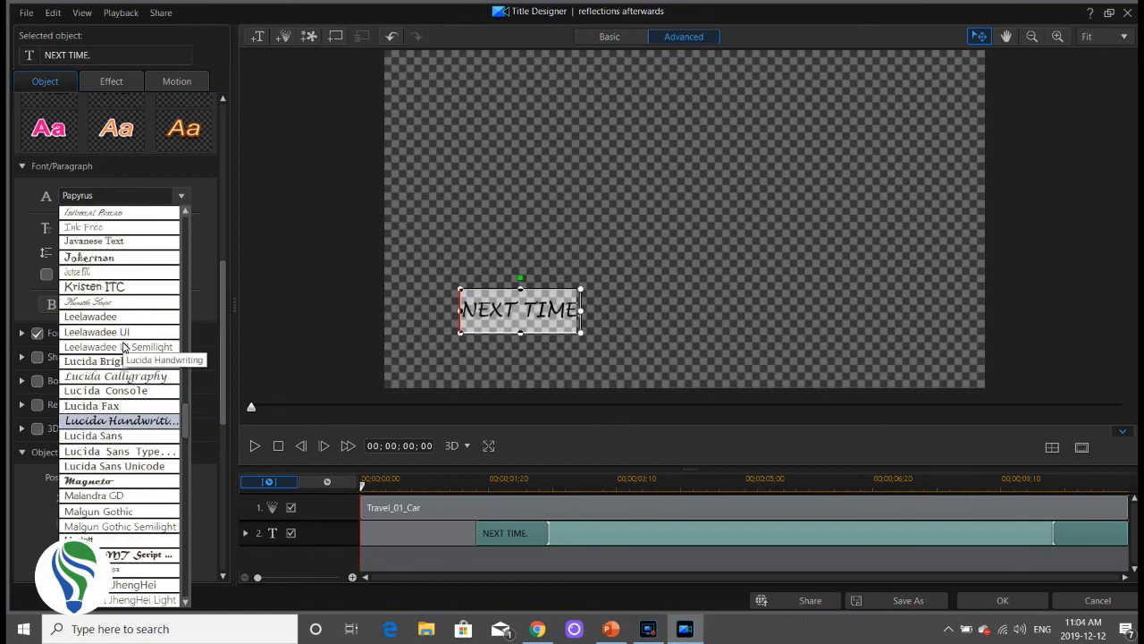
scroll(125, 346, "up", 2)
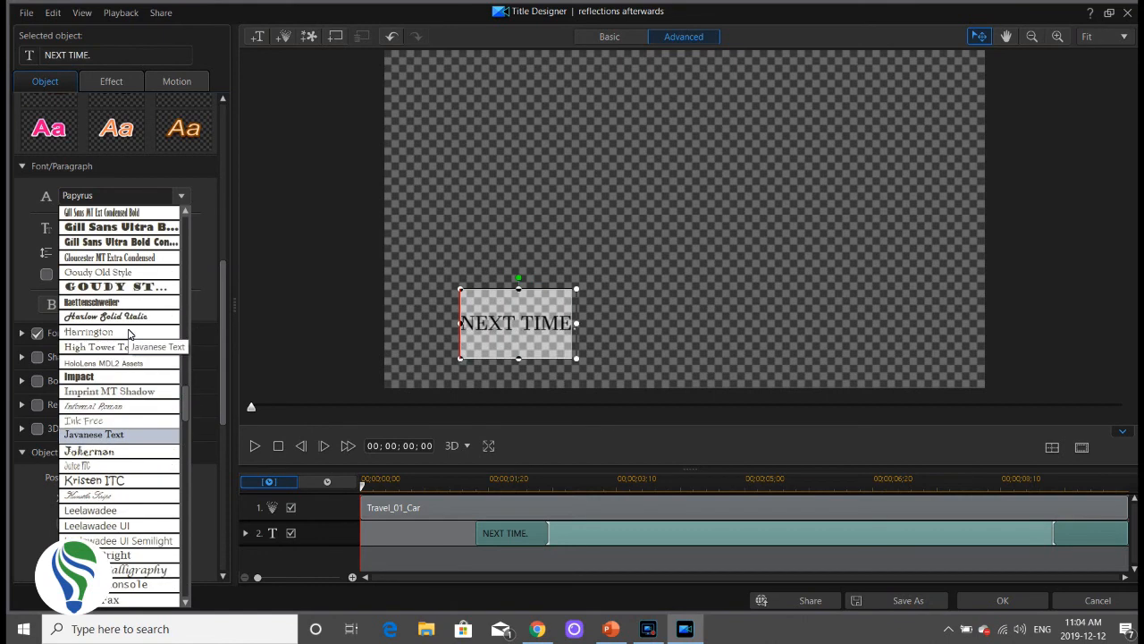
scroll(129, 334, "up", 9)
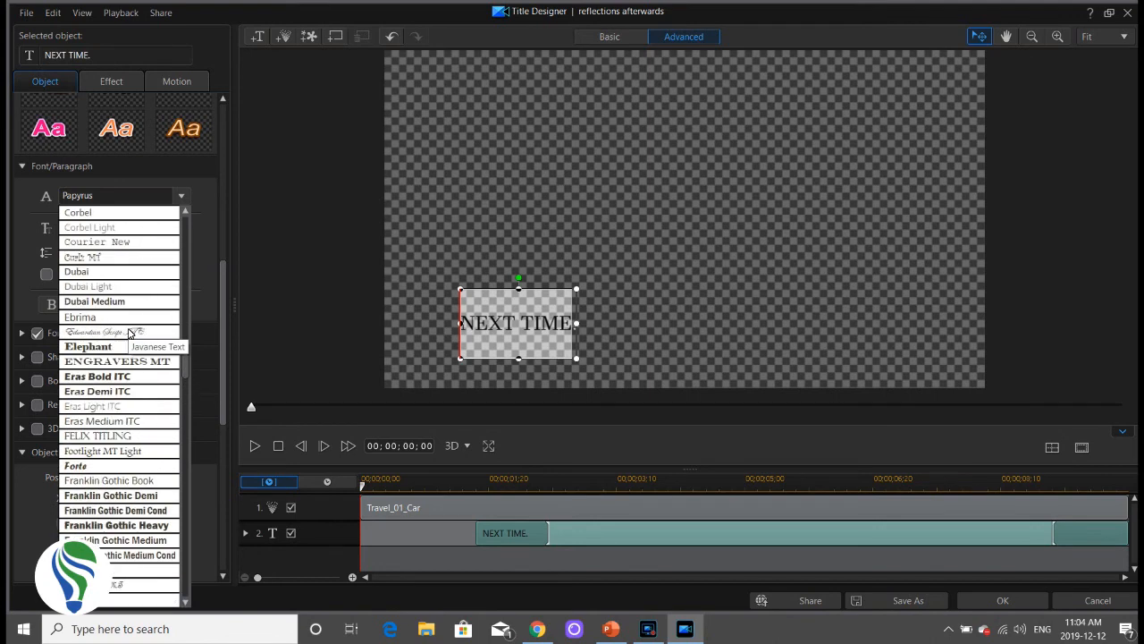
scroll(129, 333, "up", 3)
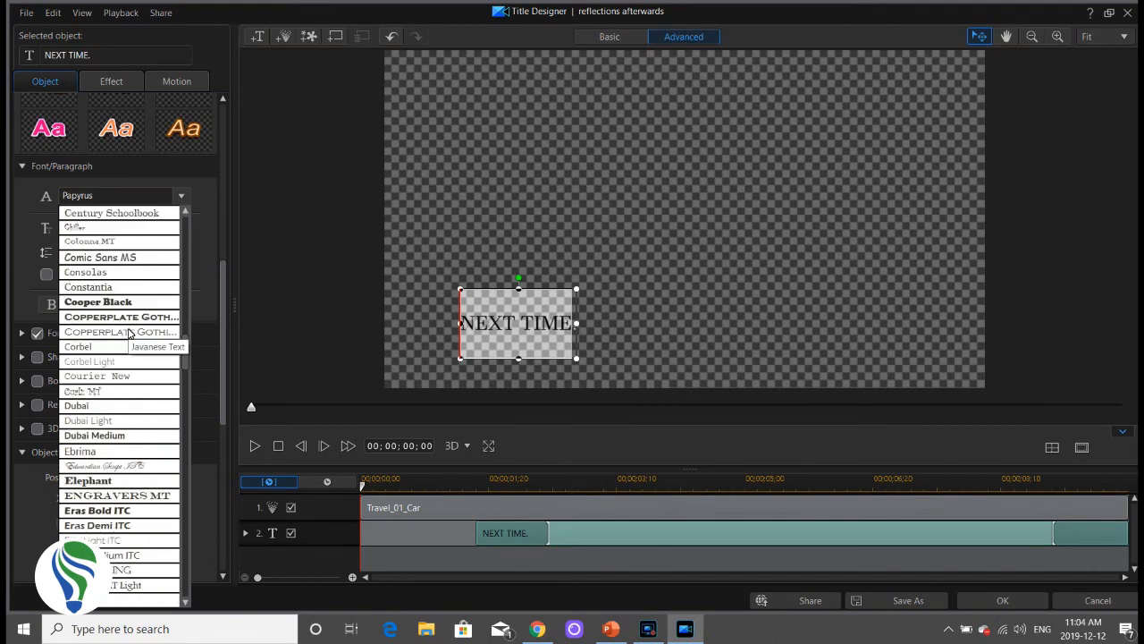
left_click(121, 258)
Step: Save the edited title as the custom template "next time van" and place it on track 2 over the outro
left_click(907, 600)
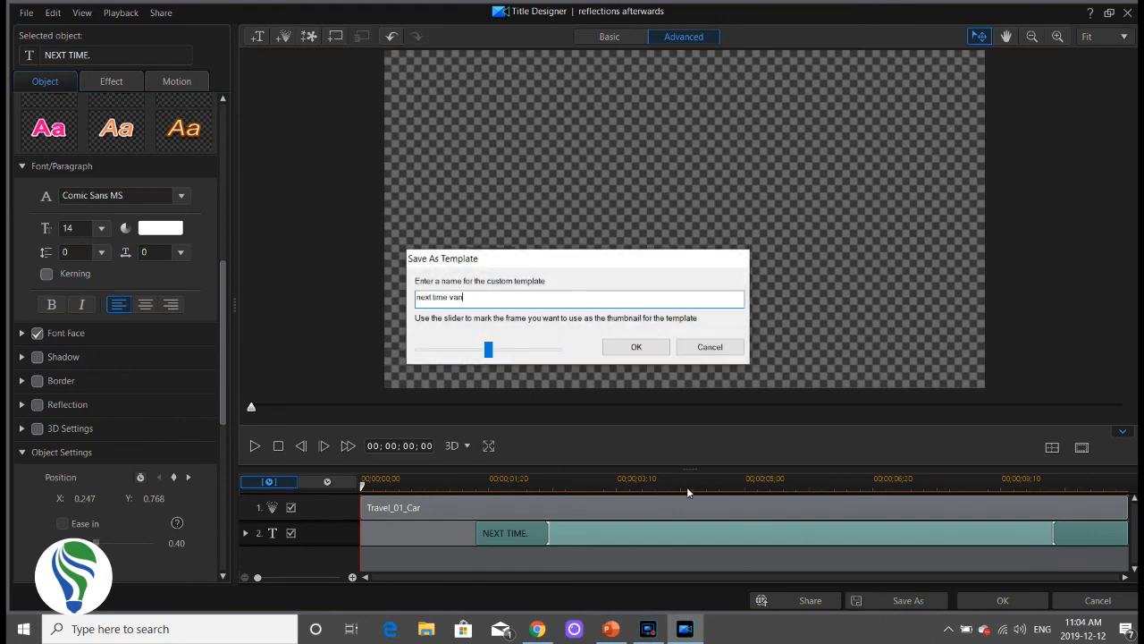
left_click(637, 348)
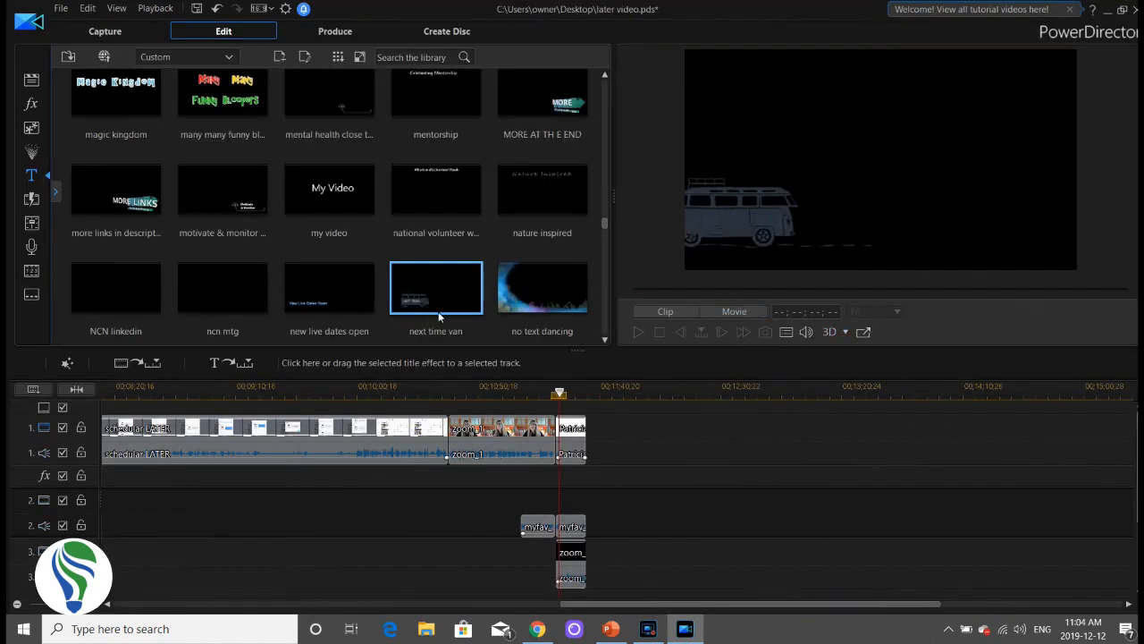
left_click_drag(438, 315, 557, 499)
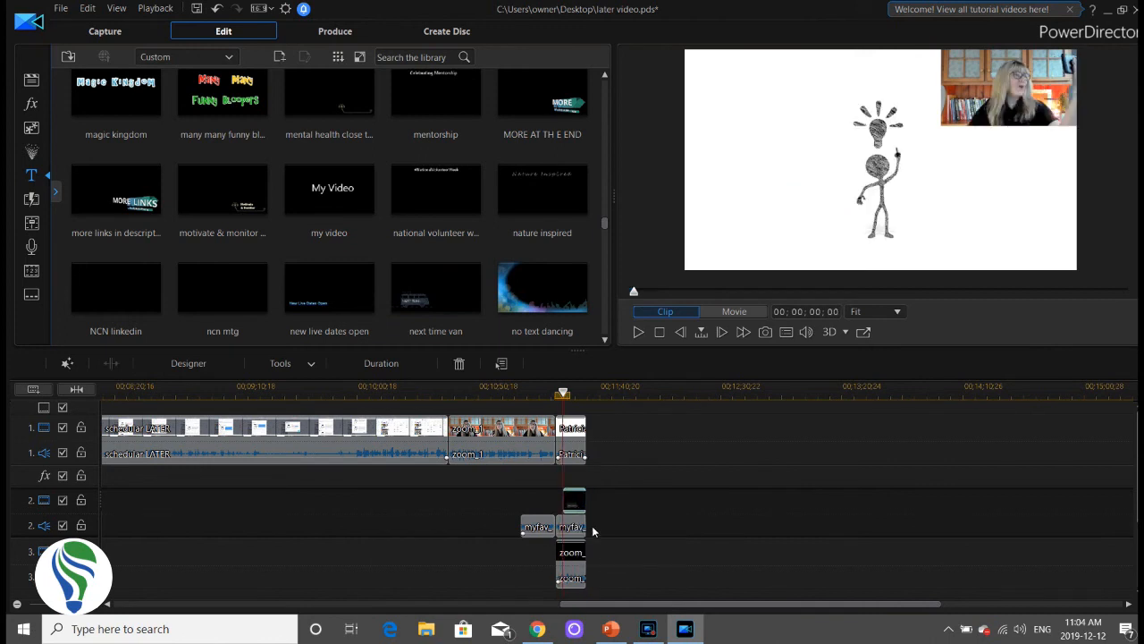
Step: Shift the zoom_2 clip on track 3 to start with the title at 00;11;25;13, and preview the ending
left_click(571, 558)
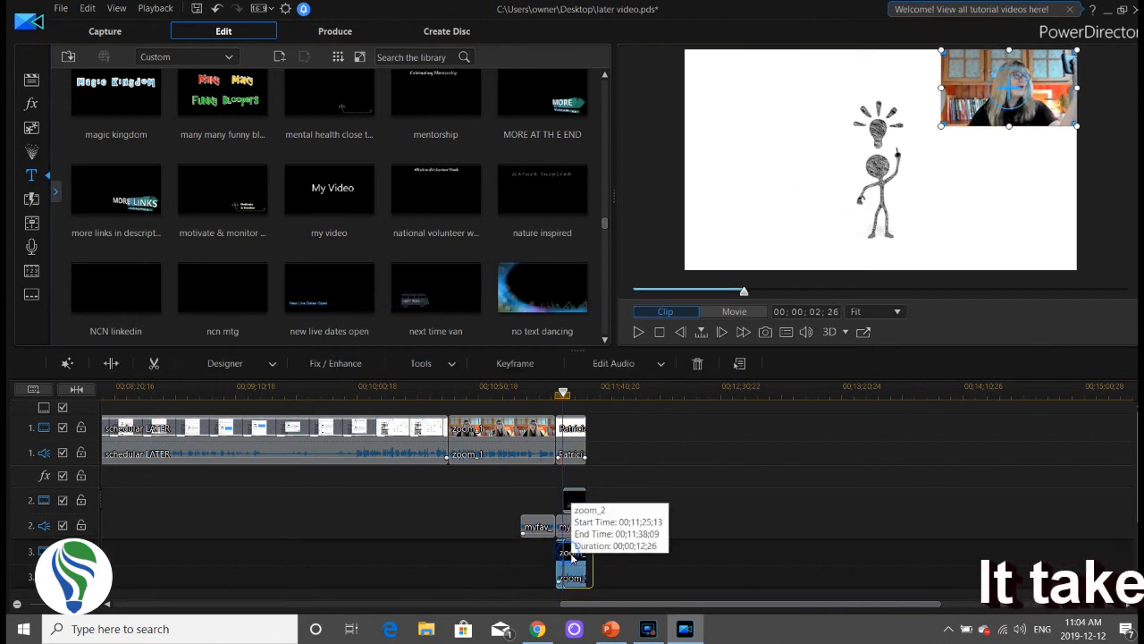
left_click_drag(571, 557, 572, 558)
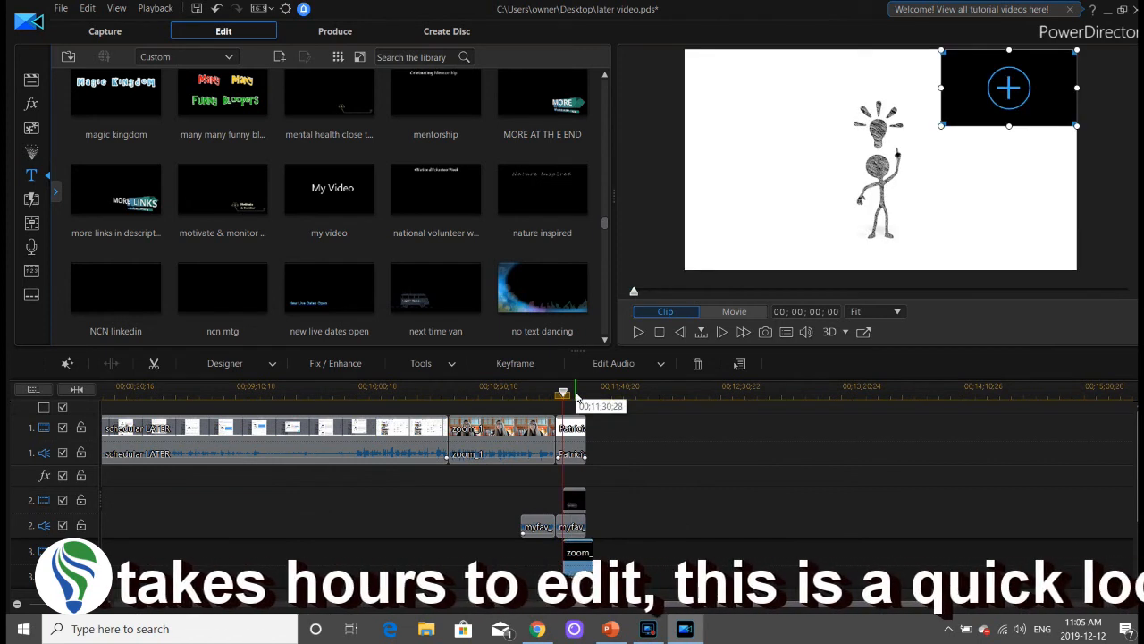
left_click_drag(563, 394, 539, 394)
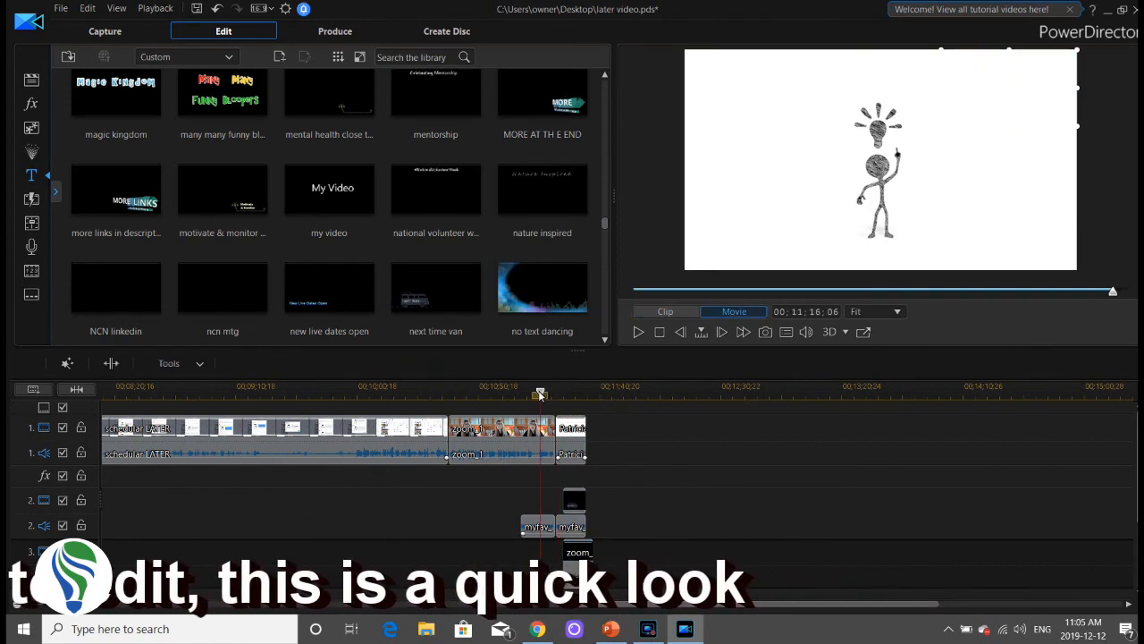
left_click(528, 433)
left_click(640, 332)
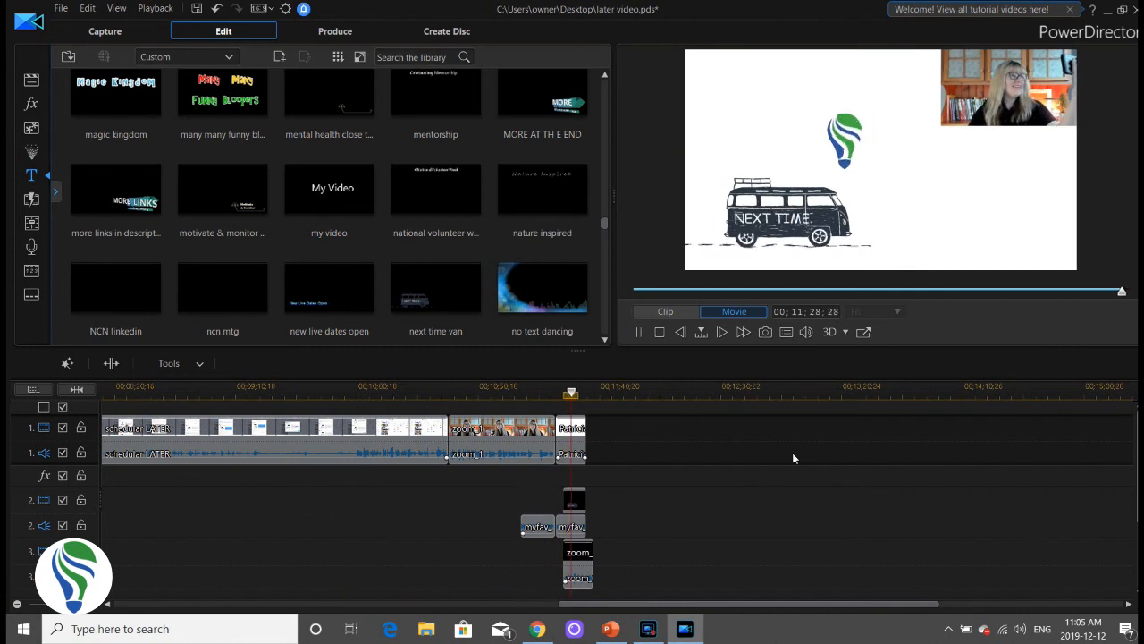
Step: Trim the end of the zoom_2 clip on track 3 to match the end of the title and outro
left_click(585, 507)
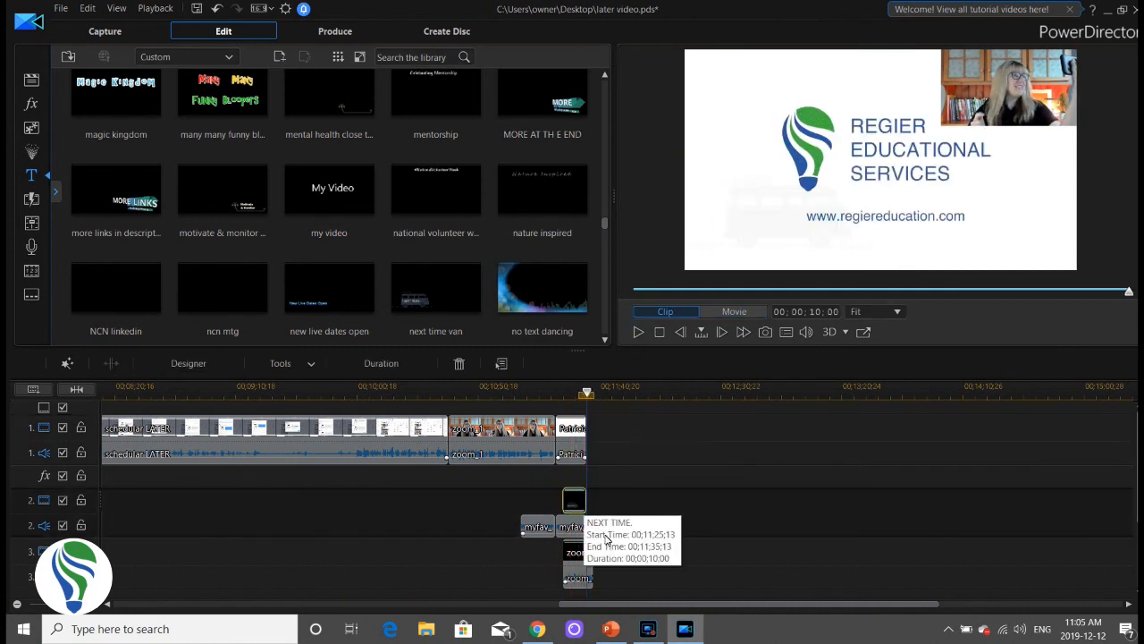
left_click(591, 563)
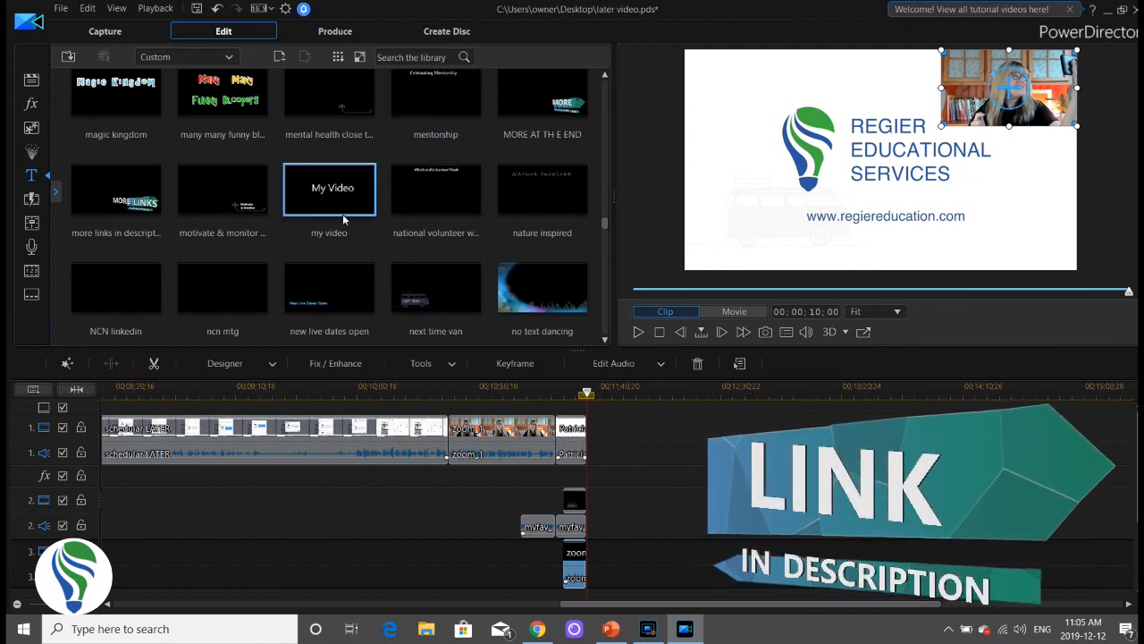
left_click(658, 635)
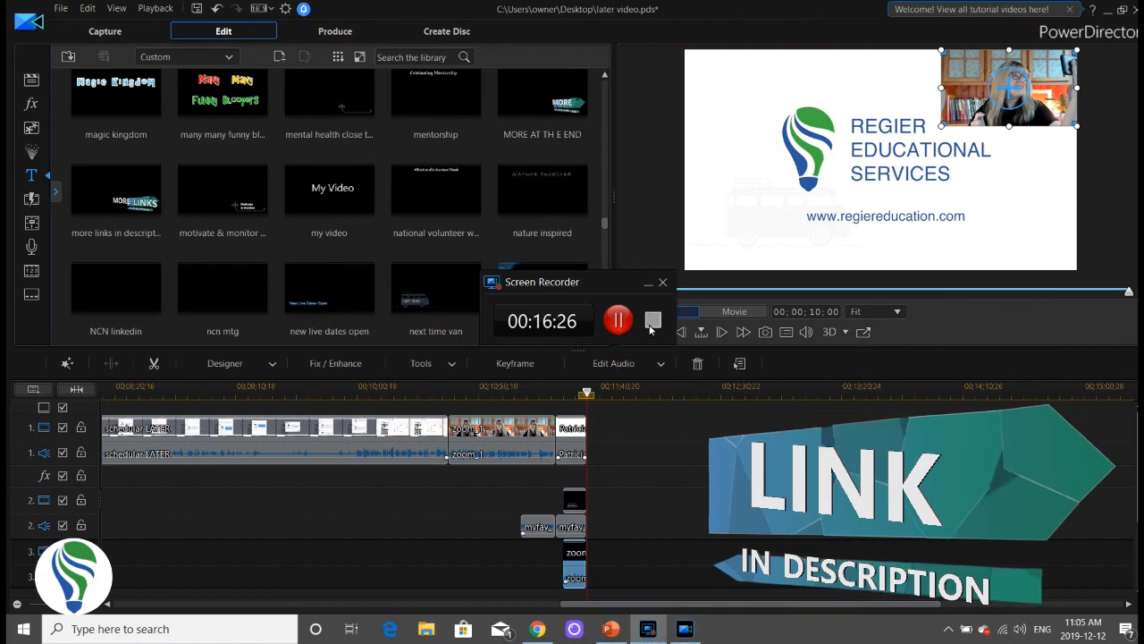